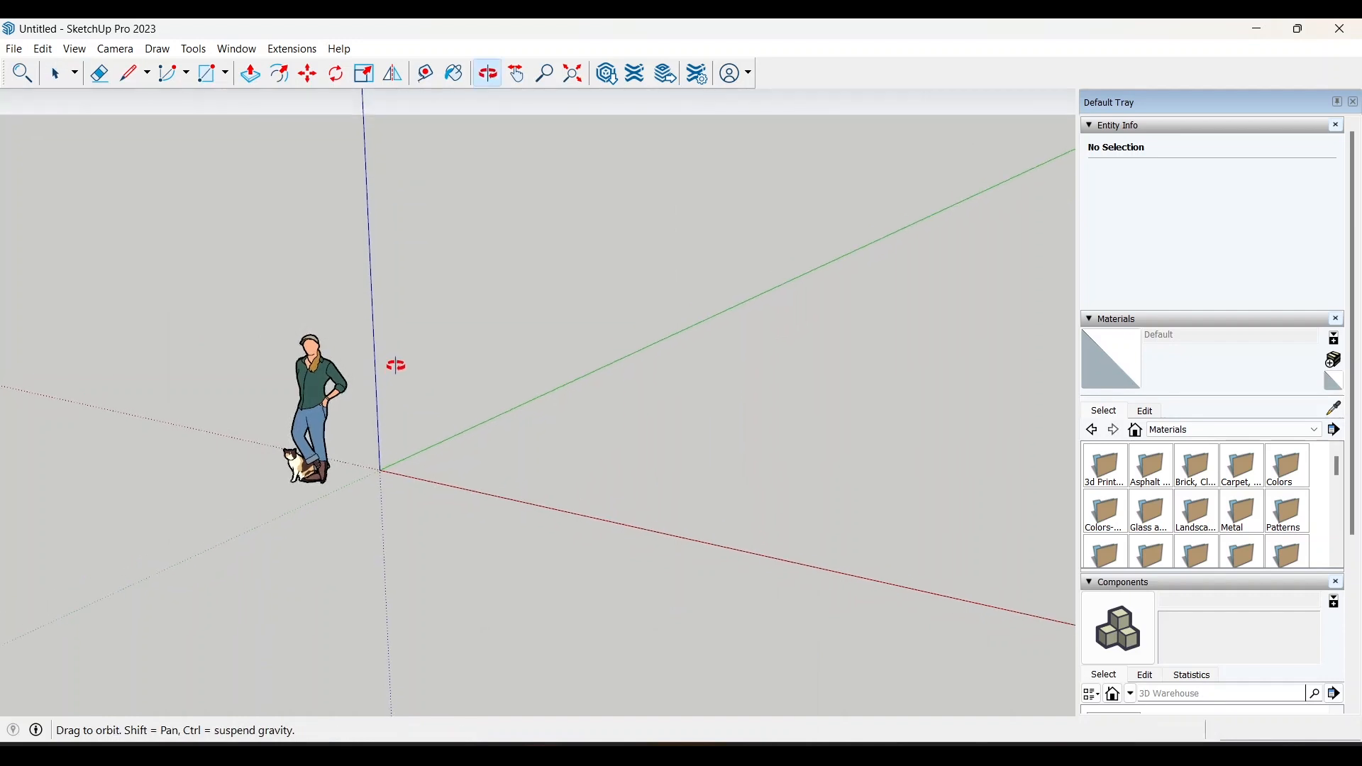
- Open the map for adding a geo-location to the model
{"action": "middle_click_drag", "start_coordinate": [339, 401], "coordinate": [162, 173]}
{"action": "left_click", "coordinate": [14, 49]}
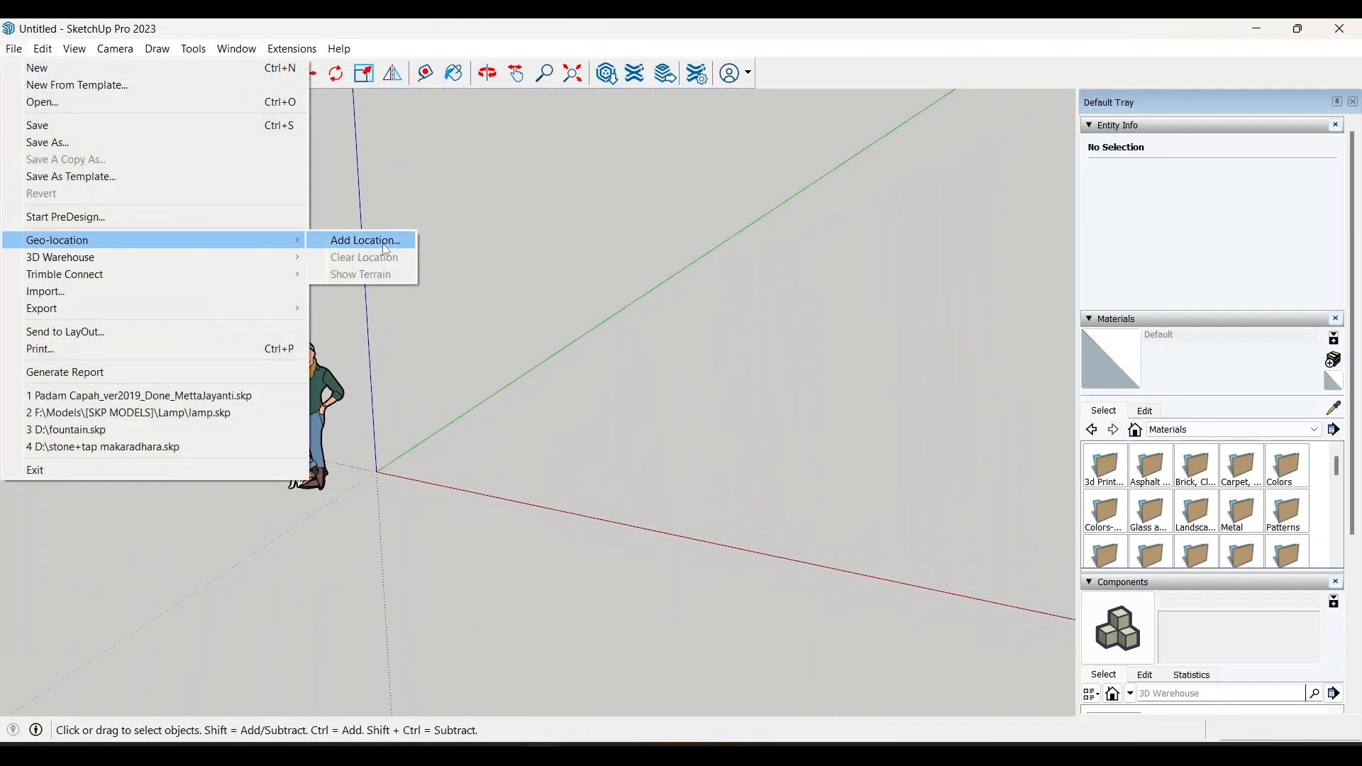
{"action": "left_click", "coordinate": [387, 239]}
{"action": "left_click", "coordinate": [667, 415]}
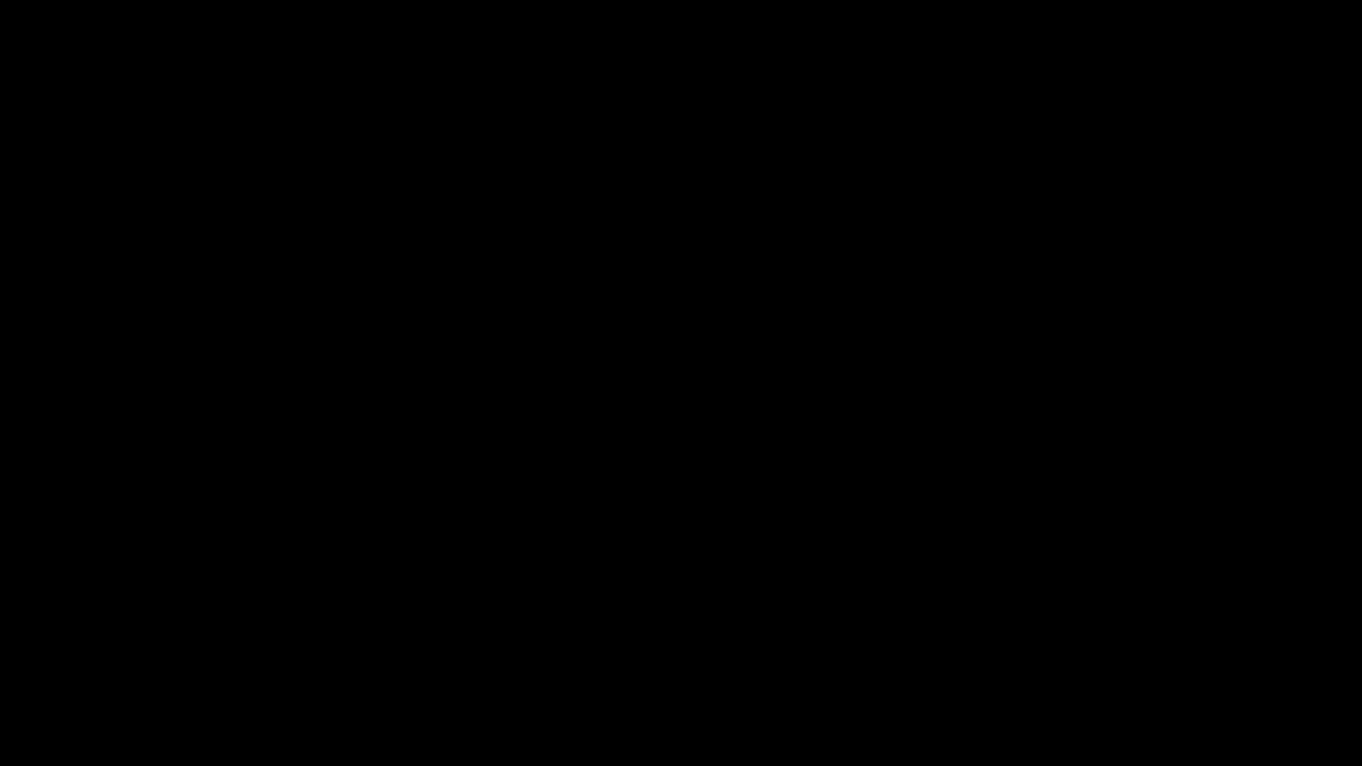
{"action": "left_click", "coordinate": [10, 47]}
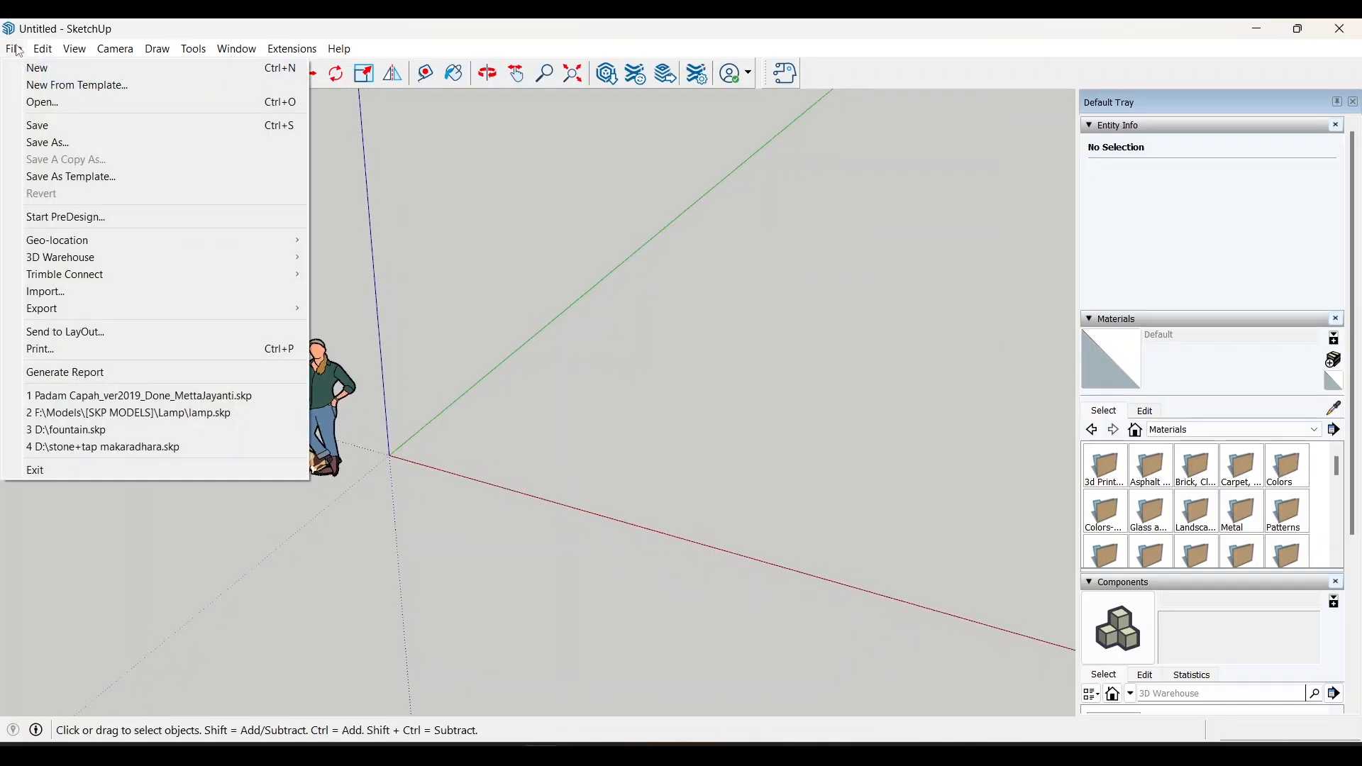
{"action": "mouse_move", "coordinate": [64, 248]}
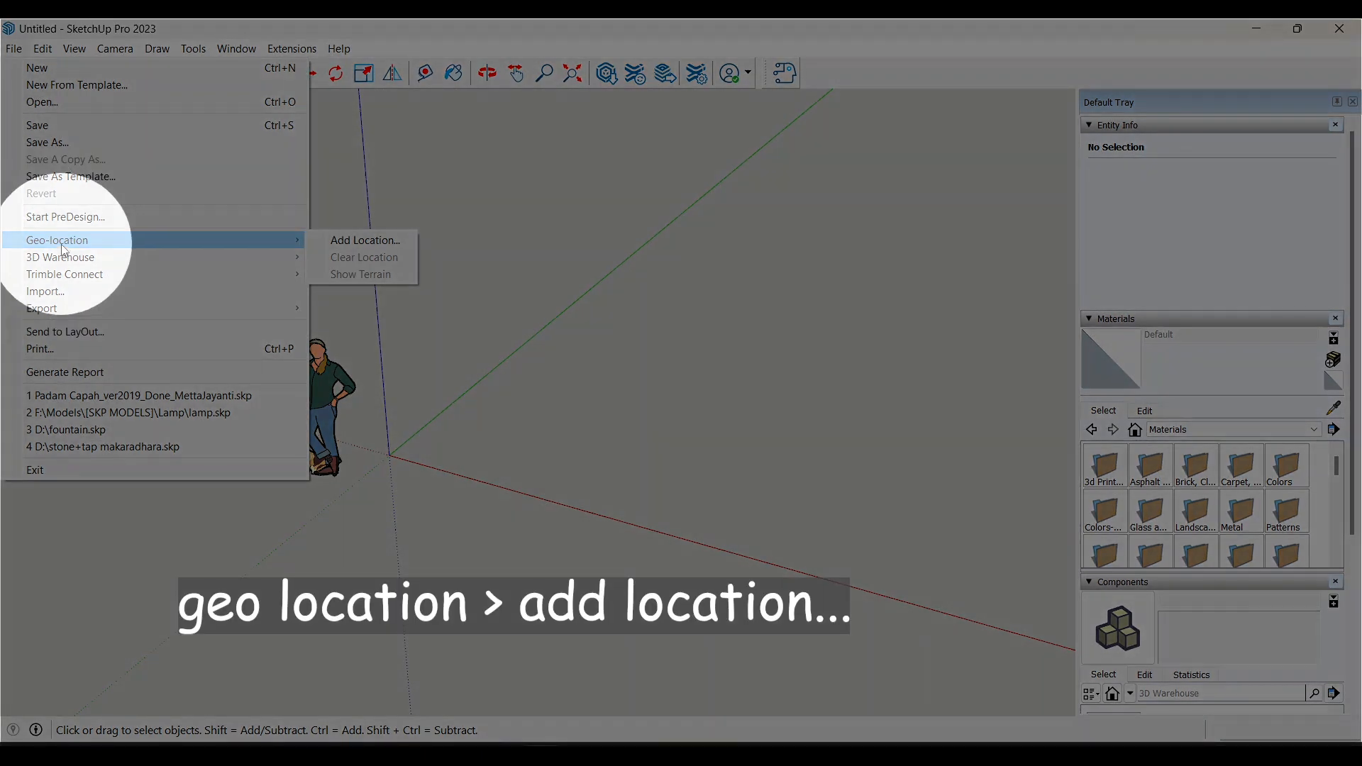
{"action": "left_click", "coordinate": [349, 240]}
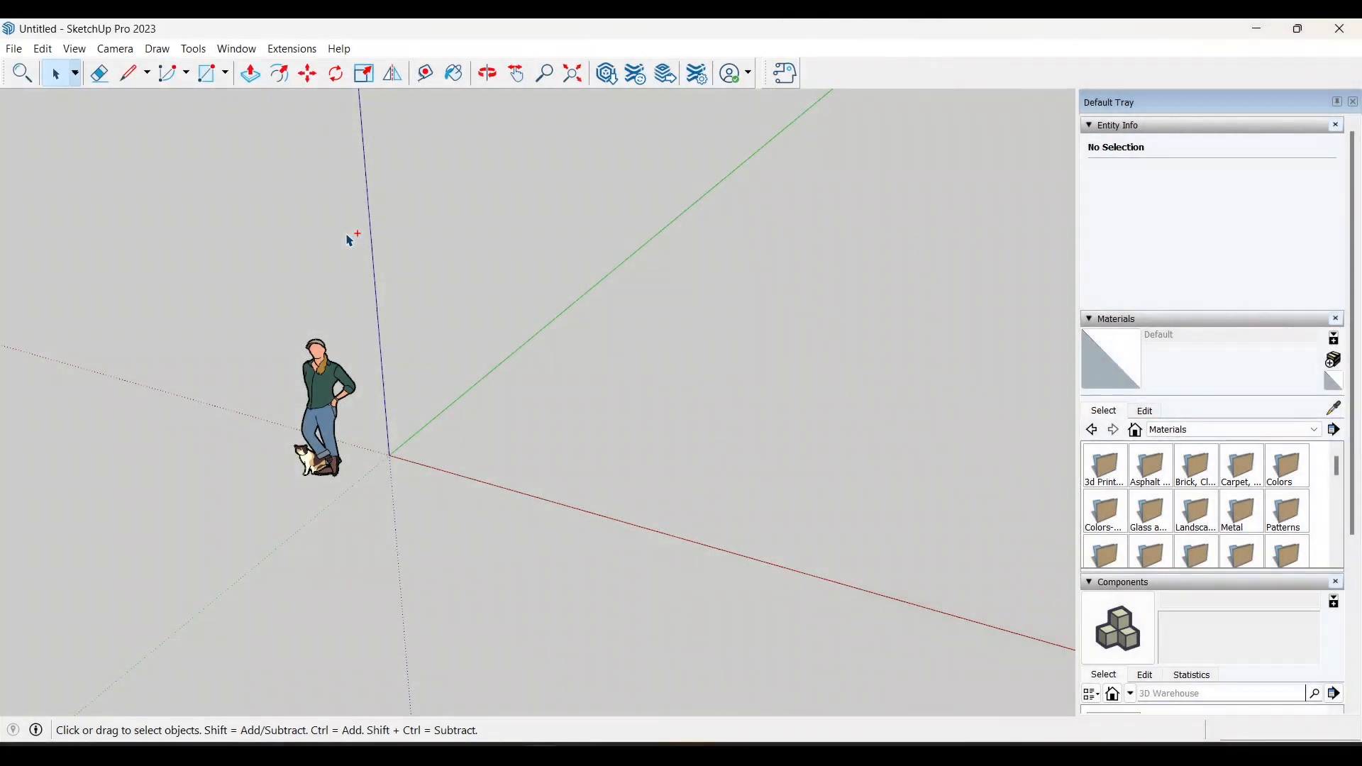
{"action": "left_click", "coordinate": [21, 43]}
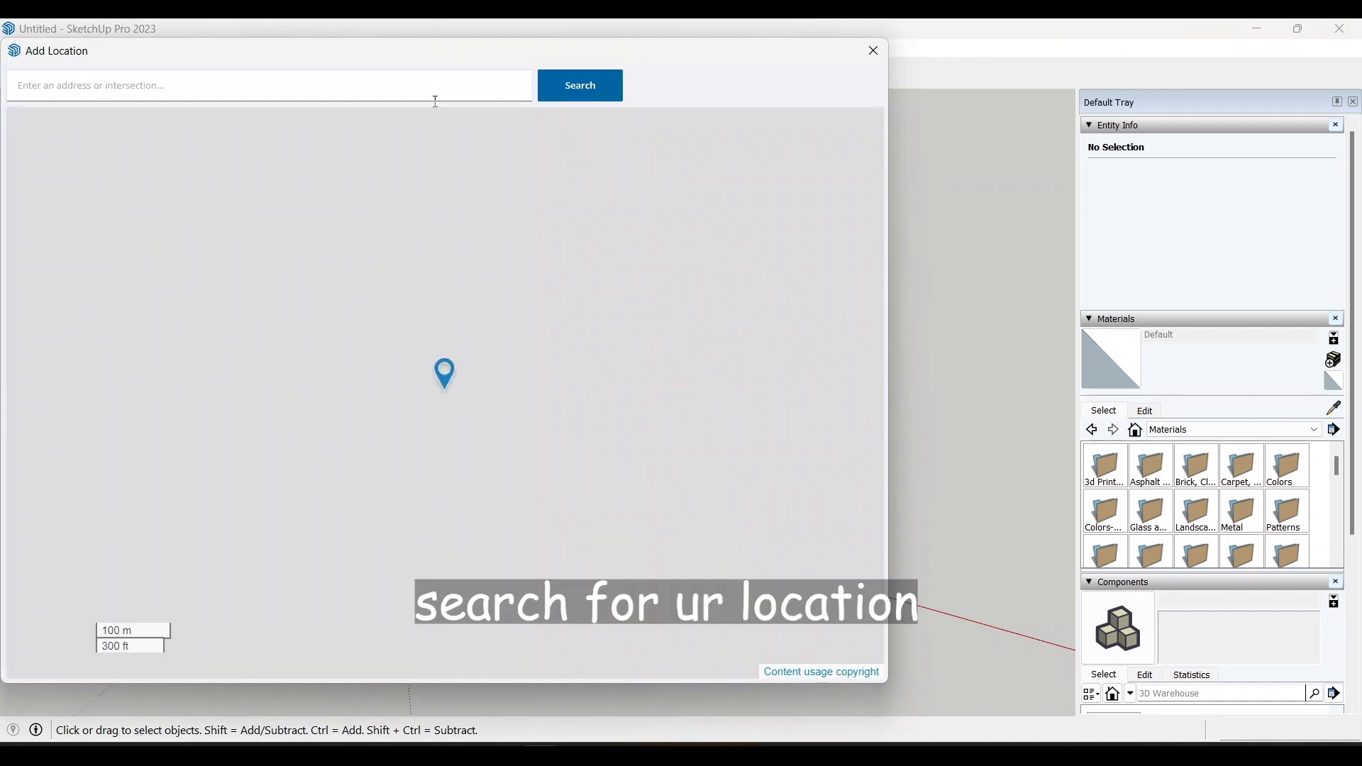
- Search the location map for "borobudur" and move the map dialog clear of the window edge
{"action": "left_click", "coordinate": [435, 101]}
{"action": "type", "text": "borobudur"}
{"action": "key", "text": "Return"}
{"action": "left_click_drag", "start_coordinate": [546, 60], "coordinate": [864, 76]}
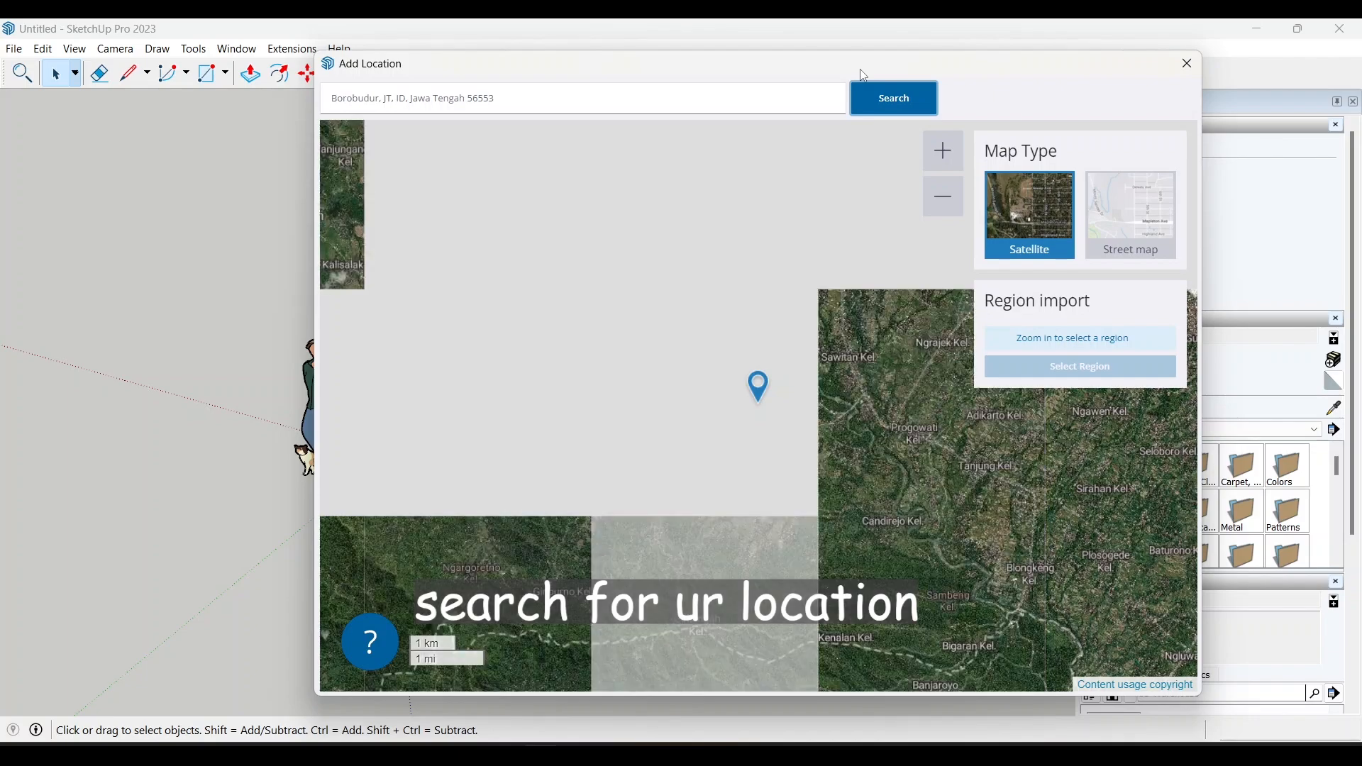
- Select a satellite region around the winding road south of the temple and import it using the DigitalGlobe image provider
{"action": "scroll", "coordinate": [768, 415], "scroll_direction": "up", "scroll_amount": 4}
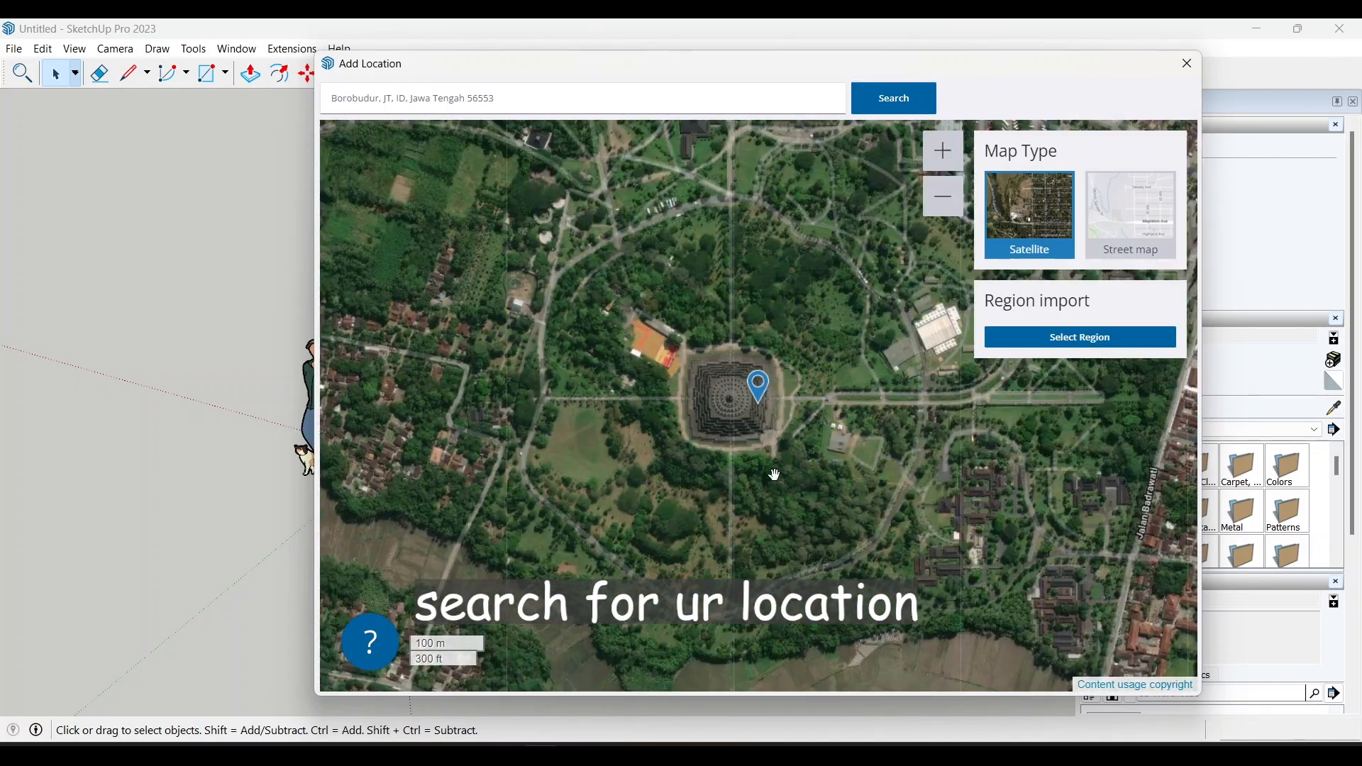
{"action": "left_click_drag", "start_coordinate": [805, 461], "coordinate": [734, 415]}
{"action": "scroll", "coordinate": [767, 505], "scroll_direction": "up", "scroll_amount": 1}
{"action": "left_click_drag", "start_coordinate": [768, 505], "coordinate": [757, 346]}
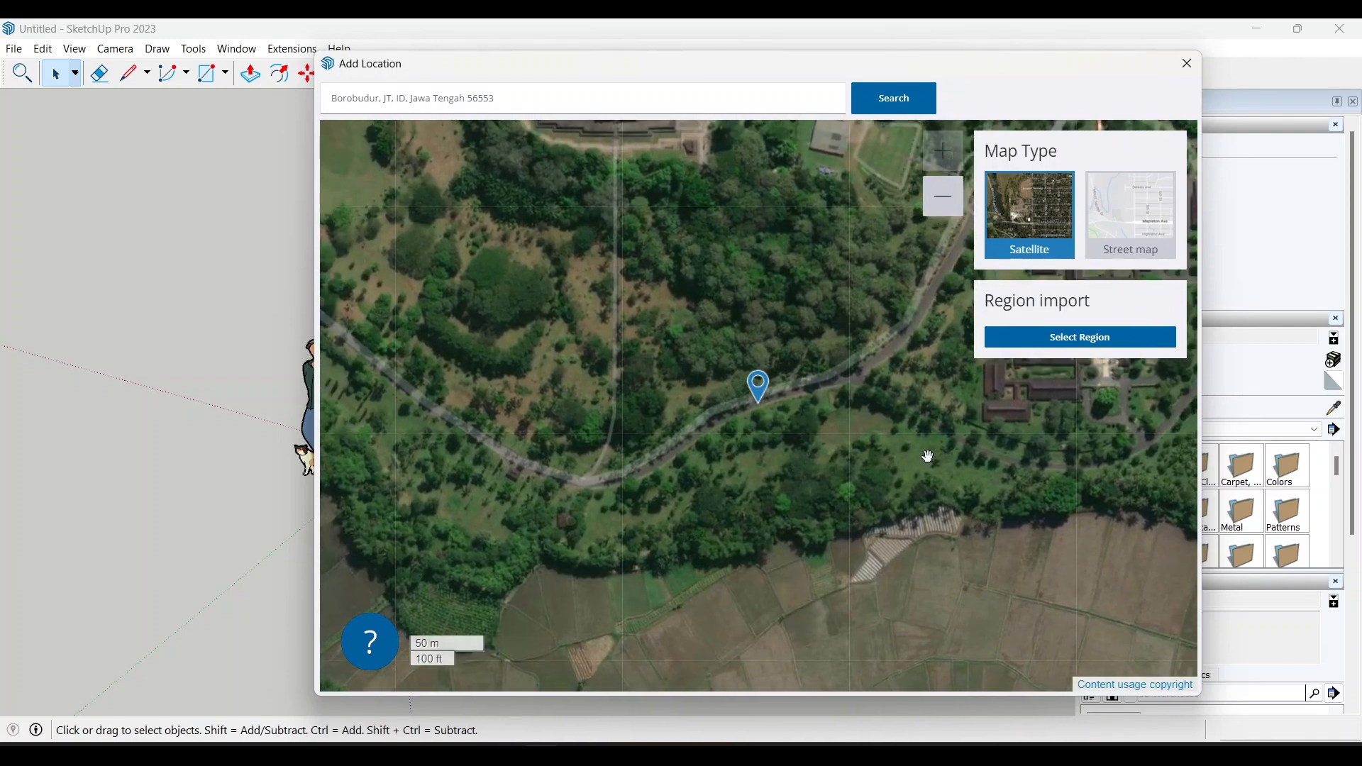
{"action": "left_click", "coordinate": [1081, 338]}
{"action": "left_click_drag", "start_coordinate": [867, 490], "coordinate": [920, 436]}
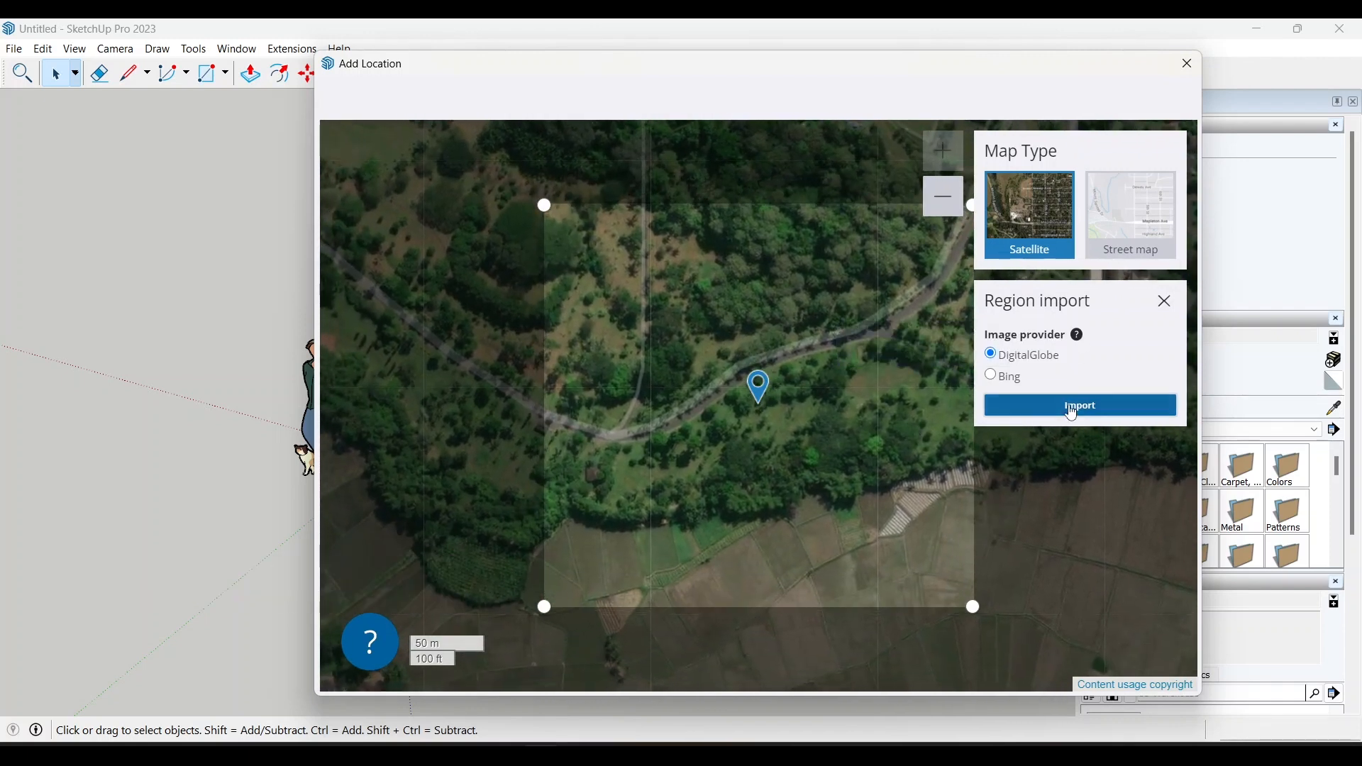
{"action": "left_click", "coordinate": [1072, 408]}
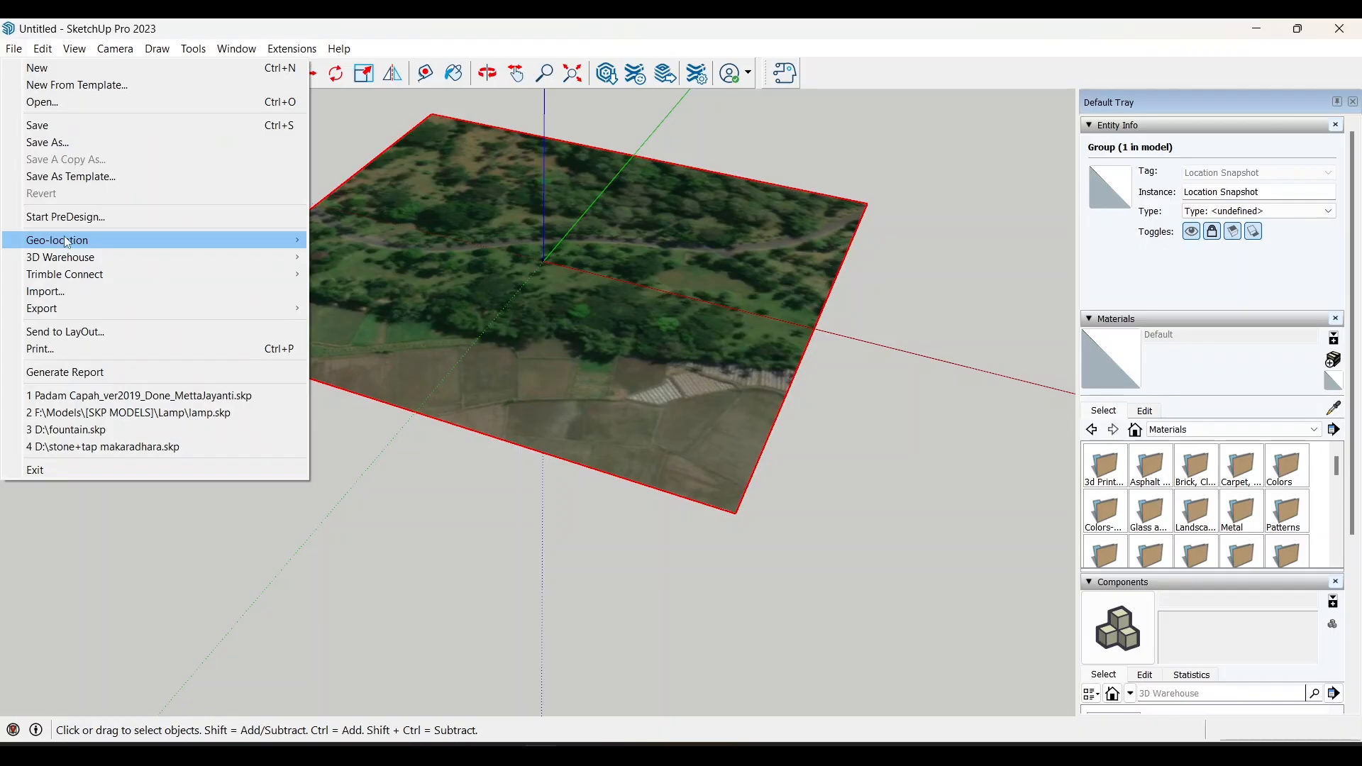
- Show the imported location snapshot as 3D terrain
{"action": "mouse_move", "coordinate": [102, 241]}
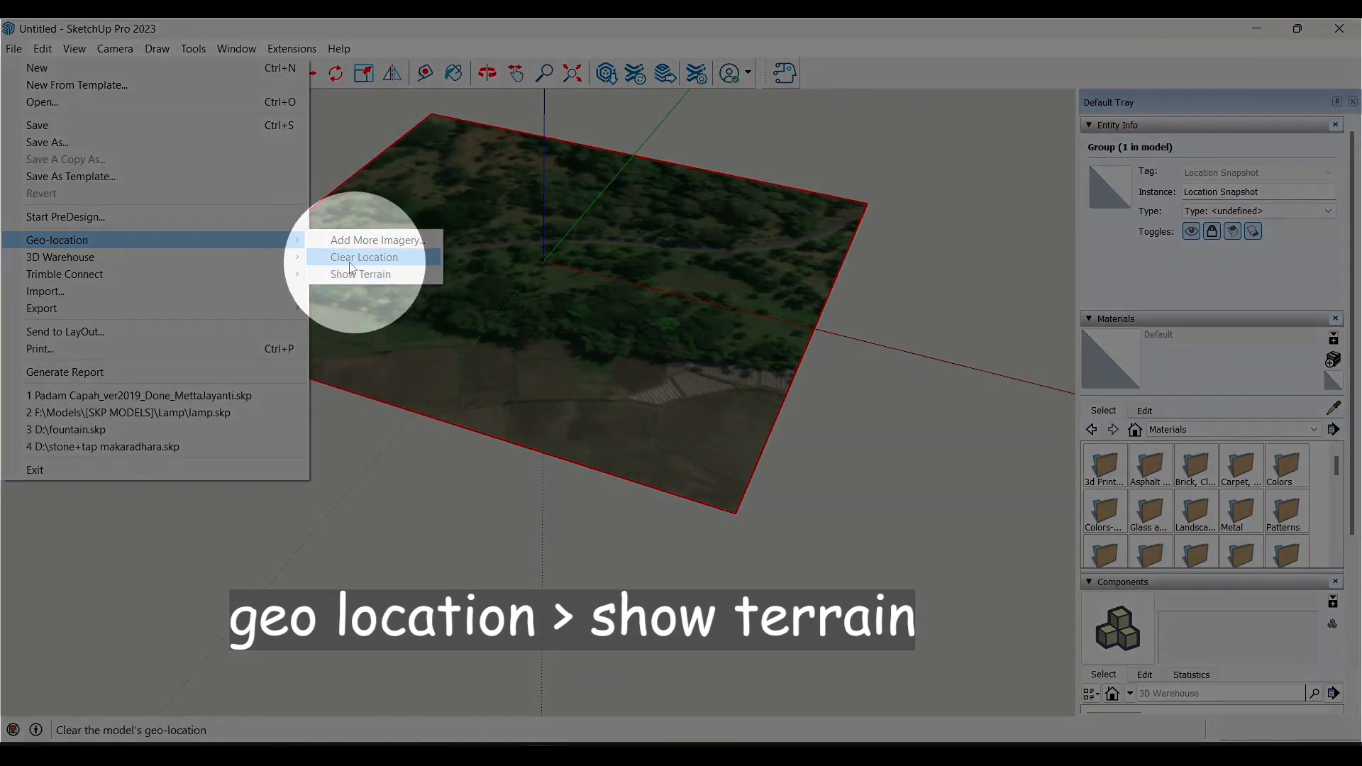
{"action": "left_click", "coordinate": [347, 275]}
{"action": "middle_click_drag", "start_coordinate": [624, 312], "coordinate": [469, 492]}
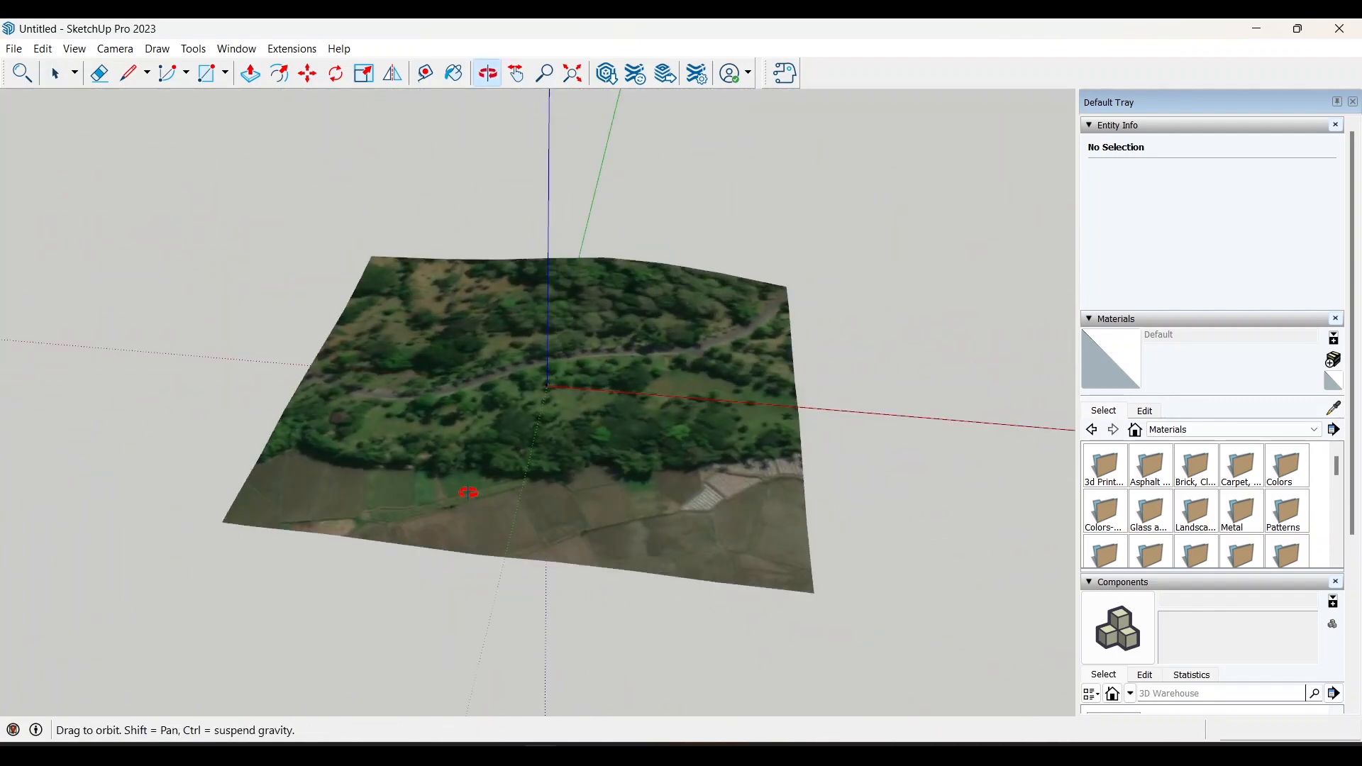
- Draw a rectangle slightly larger than the terrain map and move it below the terrain
{"action": "left_click", "coordinate": [379, 266]}
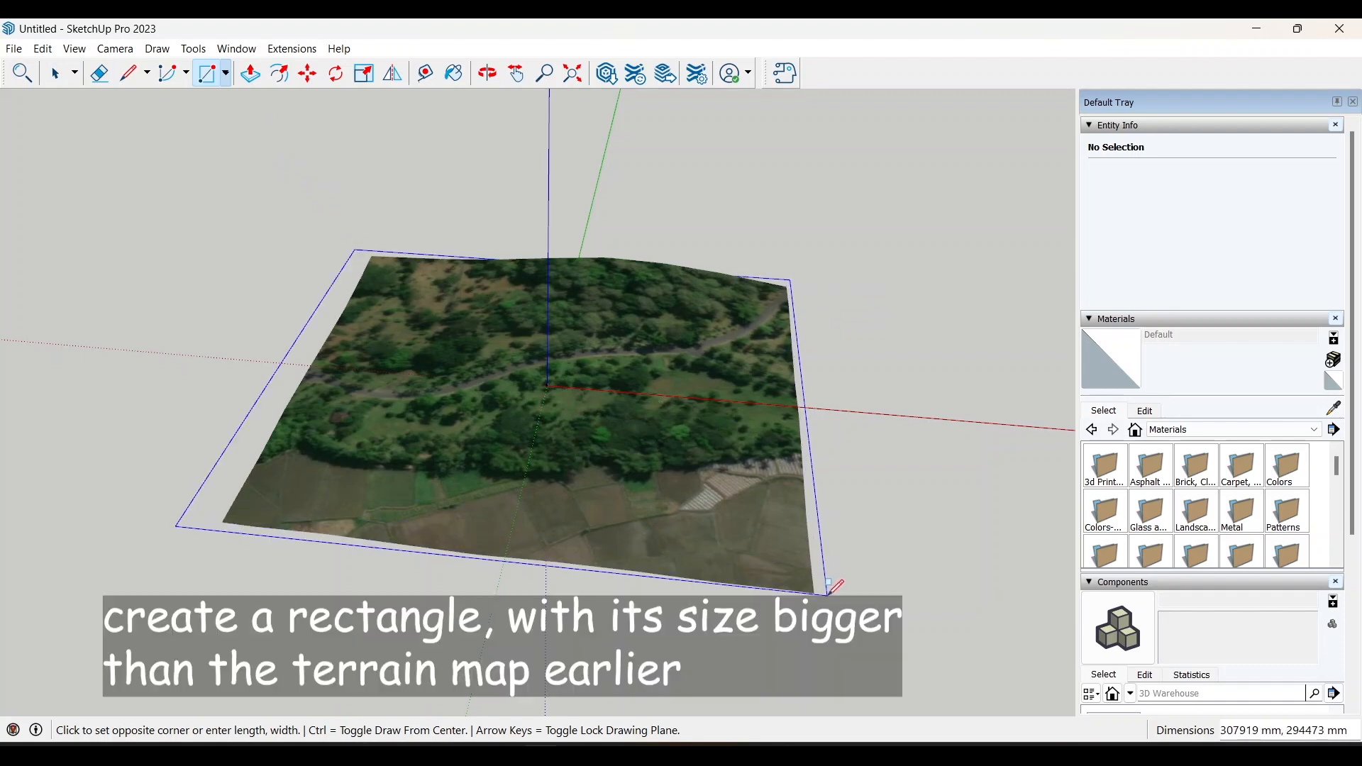
{"action": "left_click", "coordinate": [839, 576]}
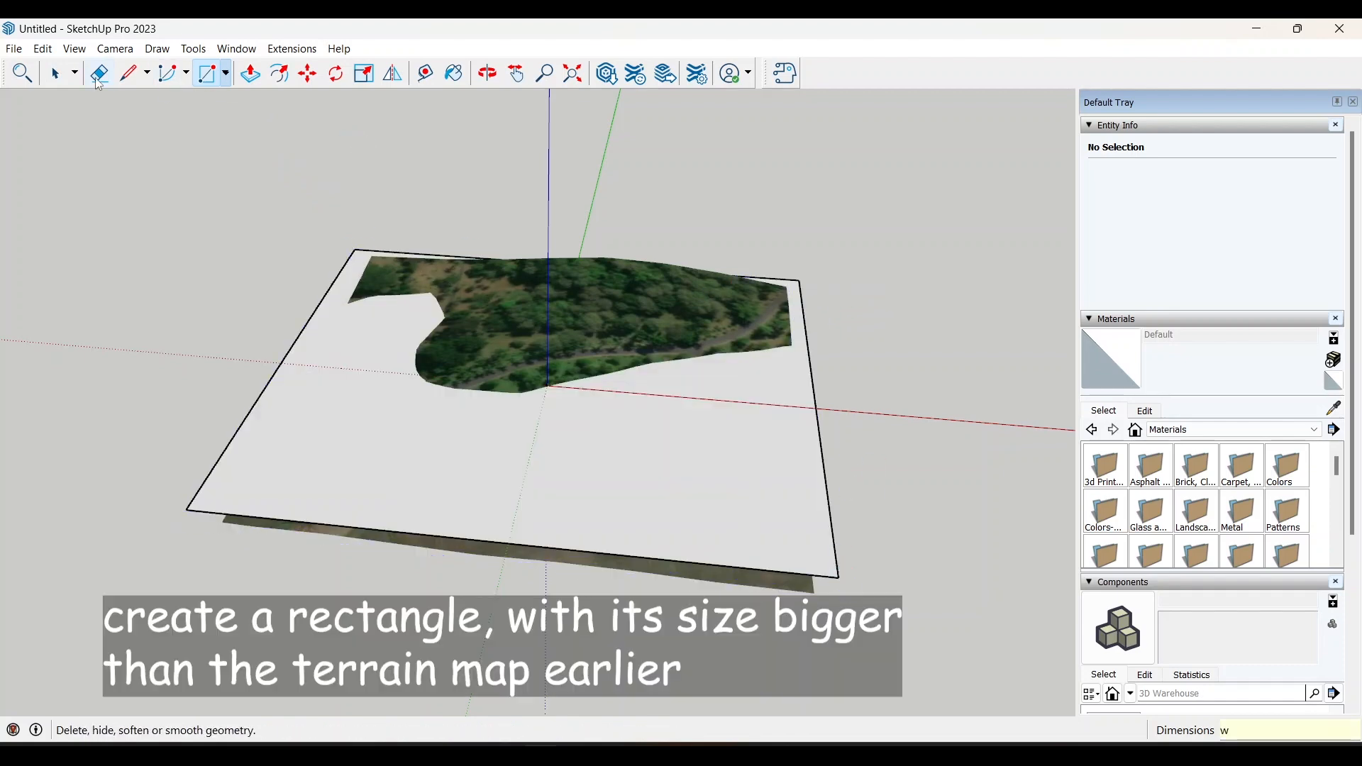
{"action": "key", "text": "space"}
{"action": "double_click", "coordinate": [824, 525]}
{"action": "key", "text": "m"}
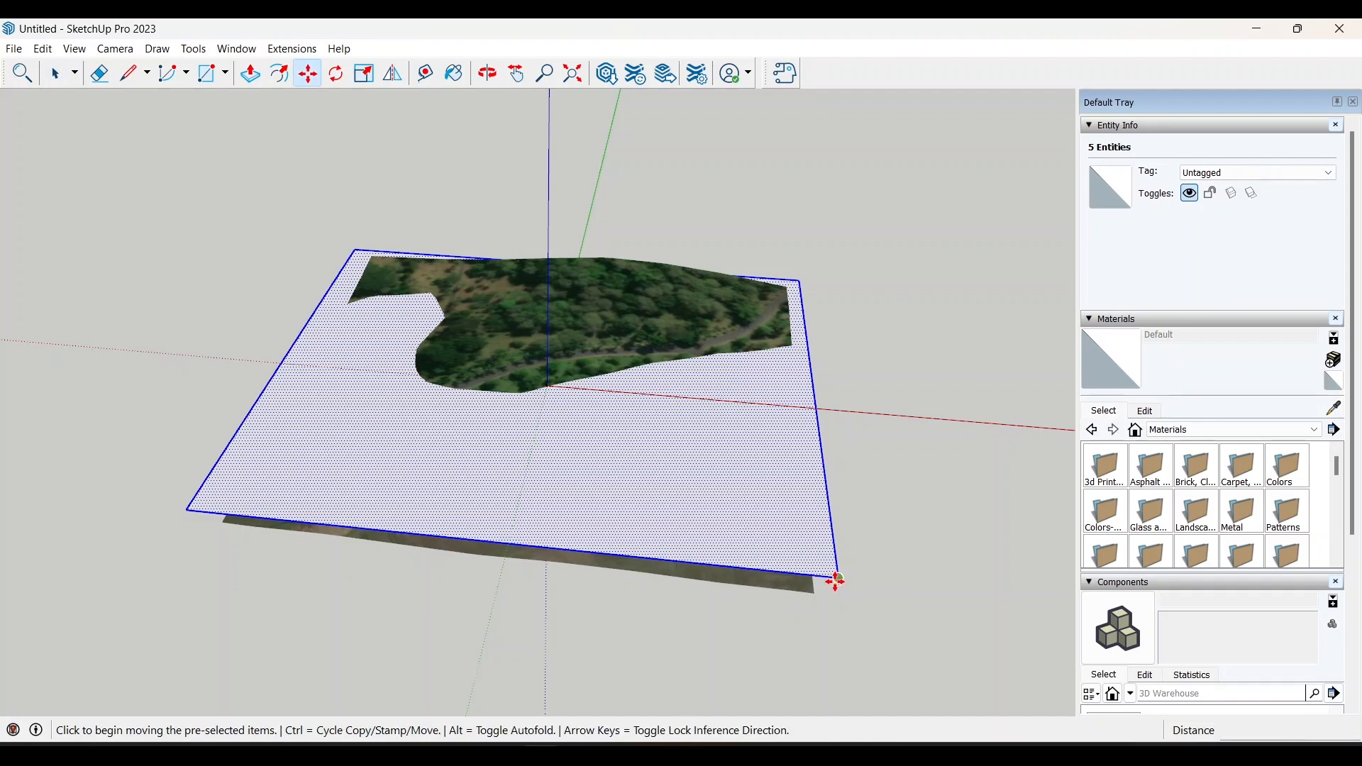
{"action": "scroll", "coordinate": [835, 578], "scroll_direction": "up", "scroll_amount": 1}
{"action": "left_click", "coordinate": [835, 550]}
{"action": "key", "text": "Escape"}
{"action": "left_click", "coordinate": [835, 550]}
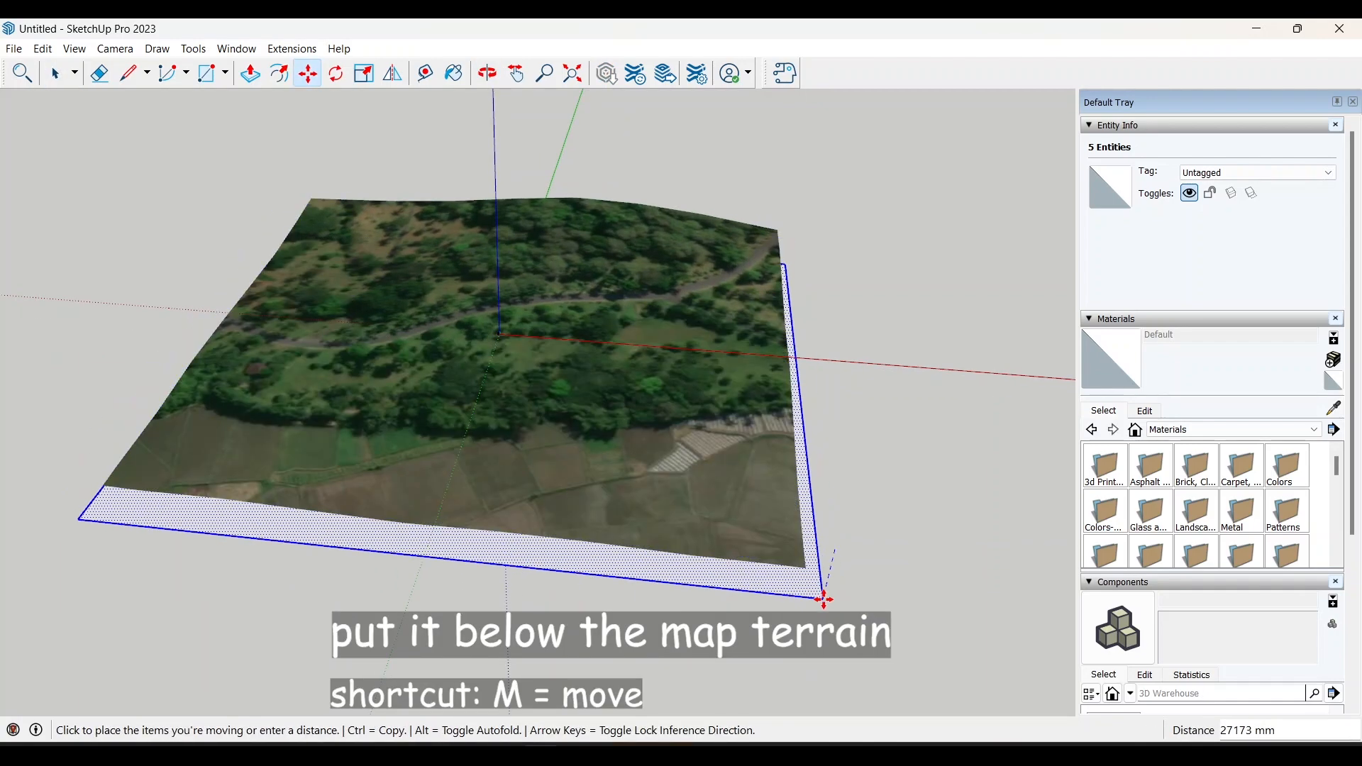
{"action": "left_click", "coordinate": [822, 591]}
- Copy the rectangle 1000 mm straight up along the blue axis
{"action": "key", "text": "ctrl"}
{"action": "scroll", "coordinate": [832, 555], "scroll_direction": "down", "scroll_amount": 3}
{"action": "scroll", "coordinate": [859, 489], "scroll_direction": "up", "scroll_amount": 3}
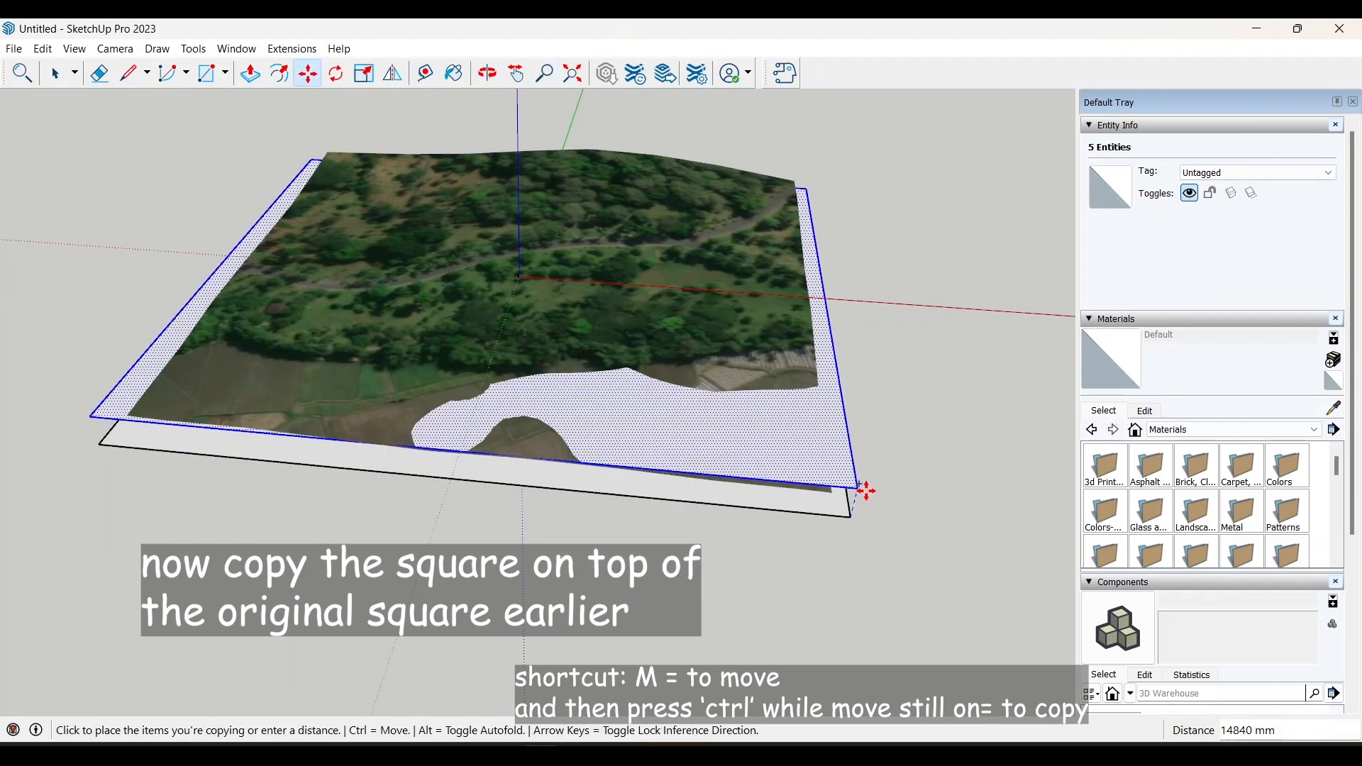
{"action": "middle_click_drag", "start_coordinate": [861, 486], "coordinate": [912, 411], "text": "shift"}
{"action": "key", "text": "Up"}
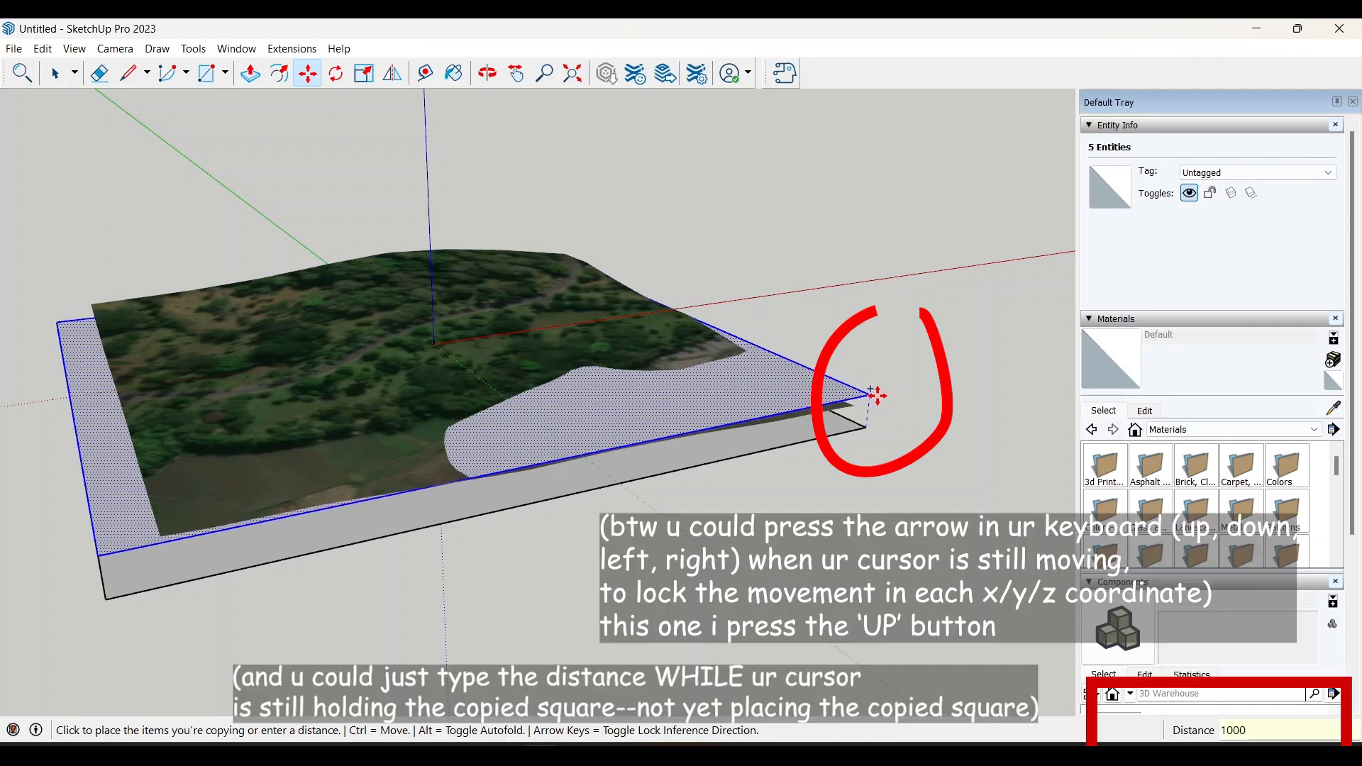
{"action": "key", "text": "Return"}
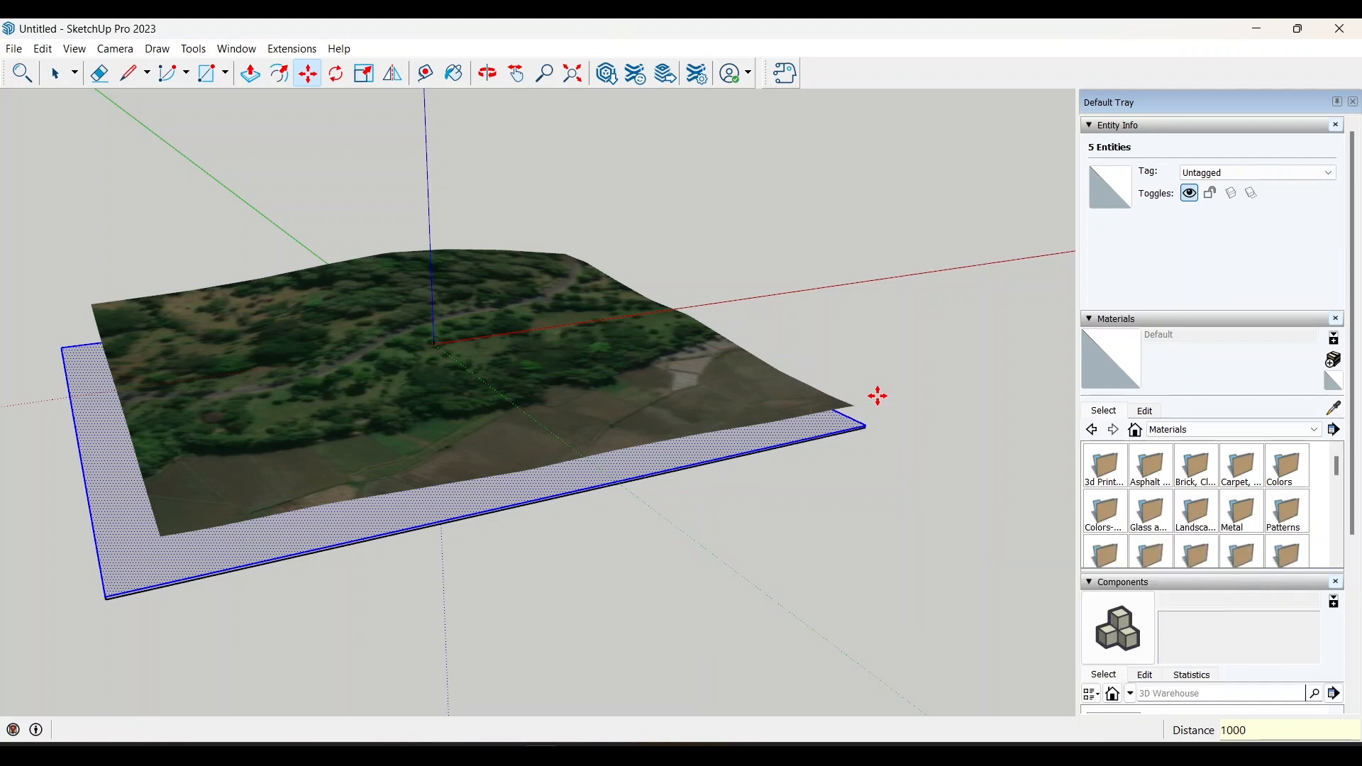
- Repeat the rectangle copy 40 times at the same spacing so the stack encloses the terrain's full height
{"action": "type", "text": "*50"}
{"action": "key", "text": "Return"}
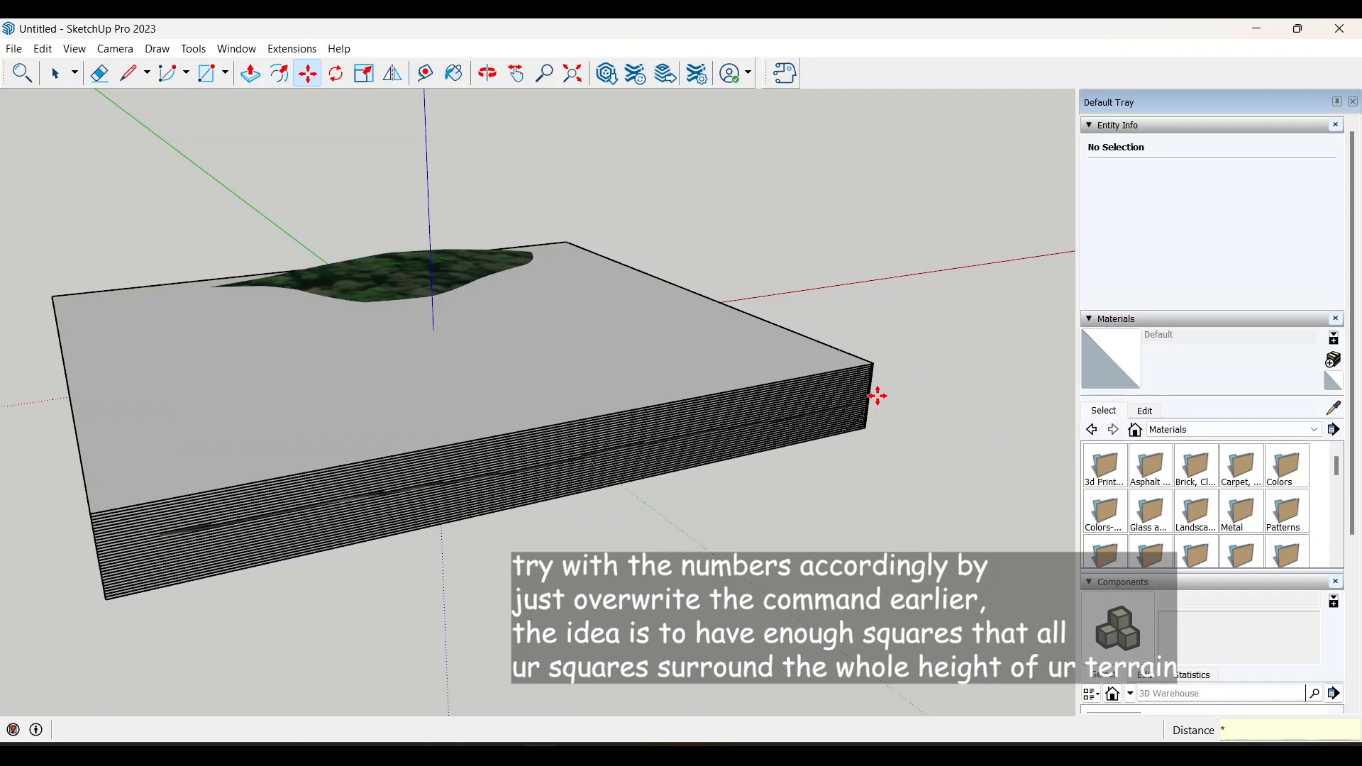
{"action": "key", "text": "Return"}
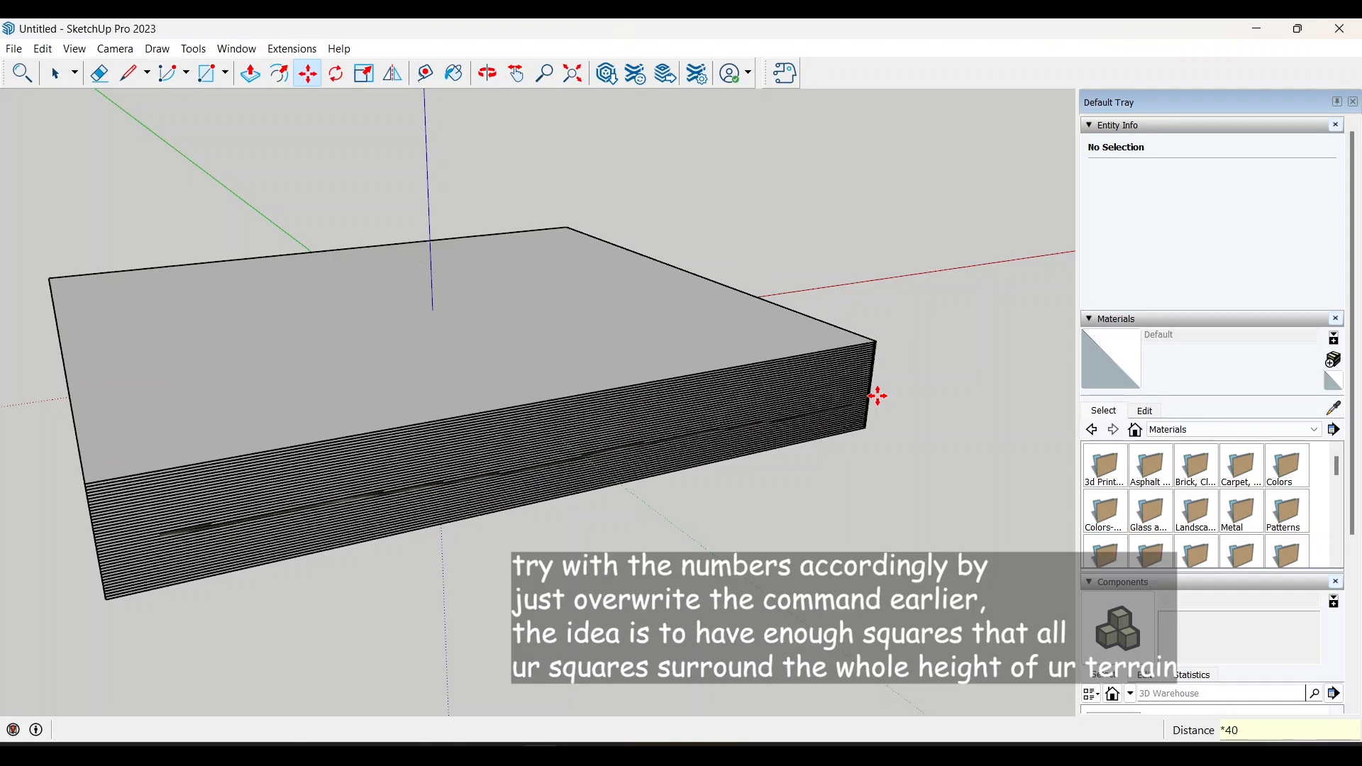
{"action": "key", "text": "space"}
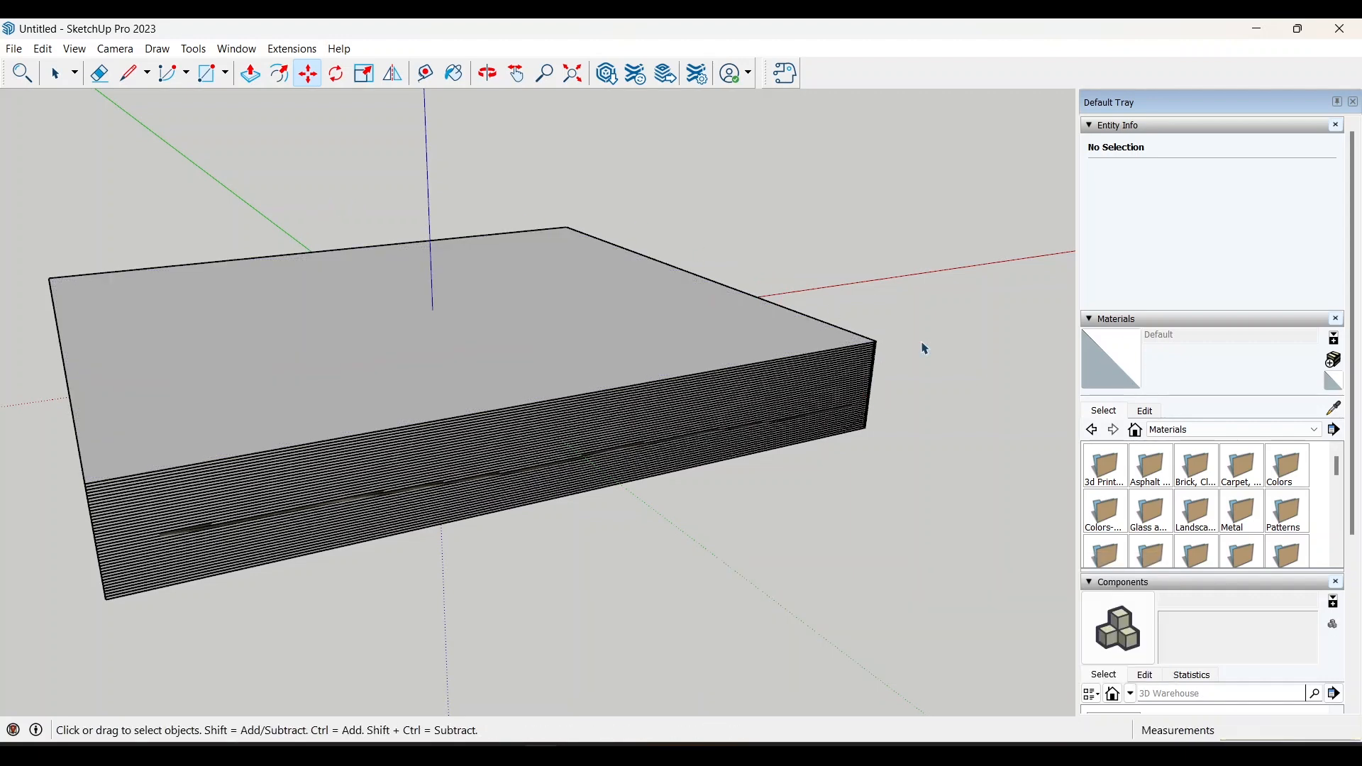
{"action": "left_click_drag", "start_coordinate": [915, 482], "coordinate": [867, 508]}
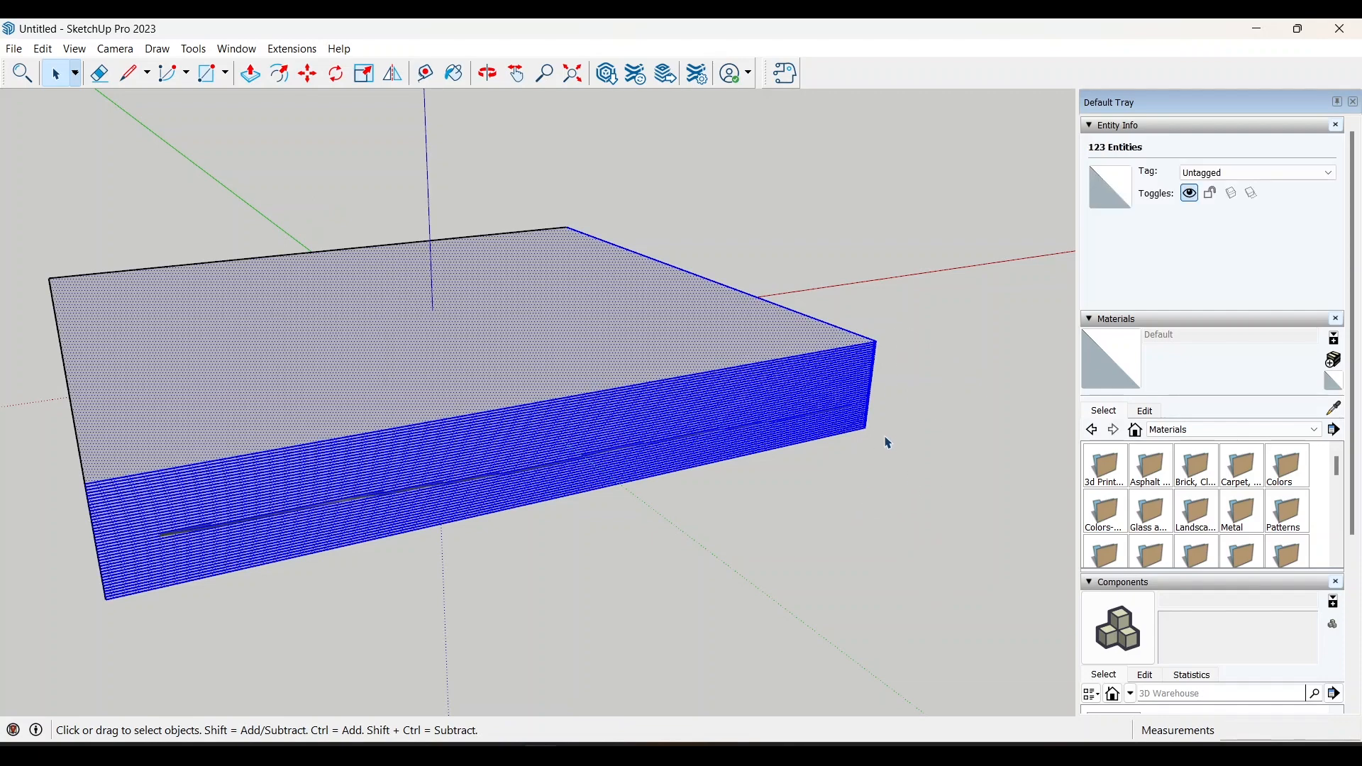
{"action": "middle_click_drag", "start_coordinate": [924, 351], "coordinate": [605, 440]}
{"action": "scroll", "coordinate": [810, 398], "scroll_direction": "down", "scroll_amount": 4}
{"action": "left_click", "coordinate": [843, 500]}
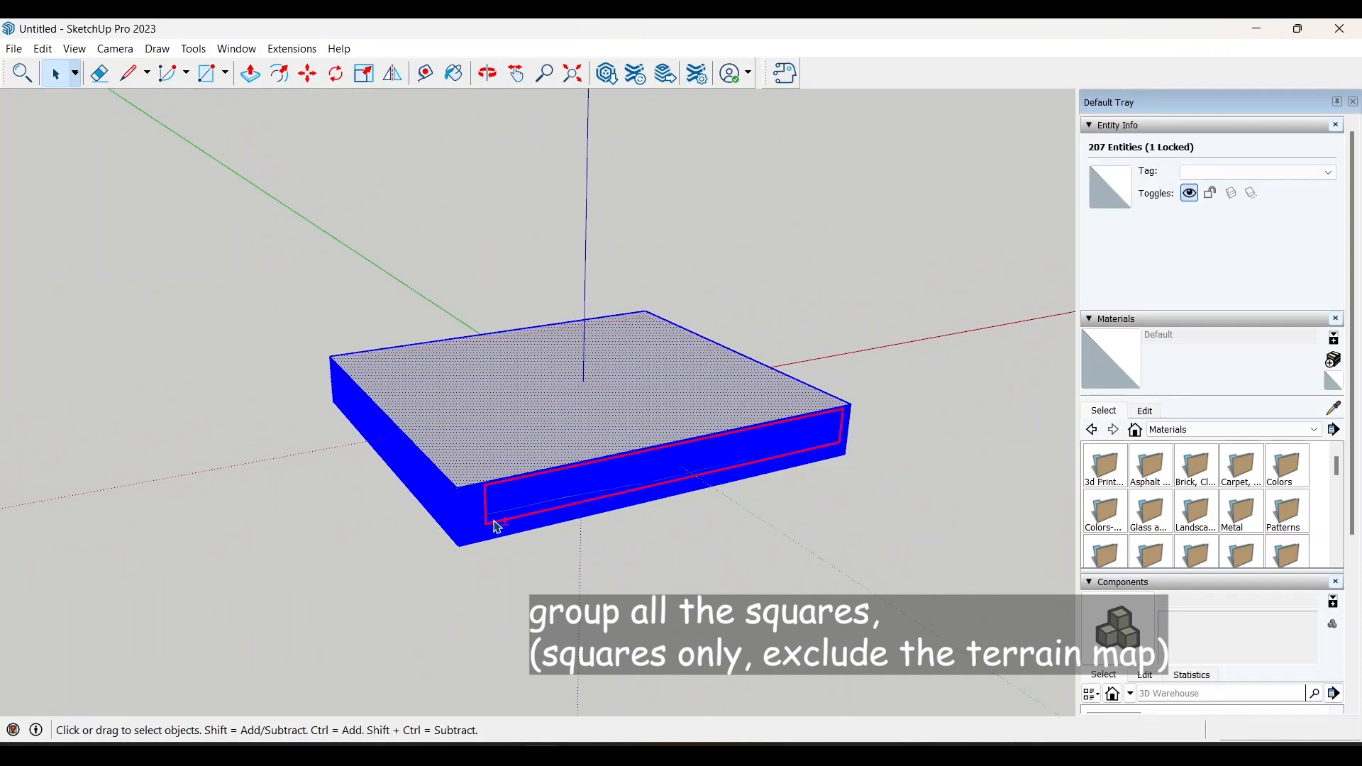
{"action": "left_click", "coordinate": [557, 544]}
{"action": "key", "text": "ctrl+a"}
{"action": "scroll", "coordinate": [478, 484], "scroll_direction": "up", "scroll_amount": 2}
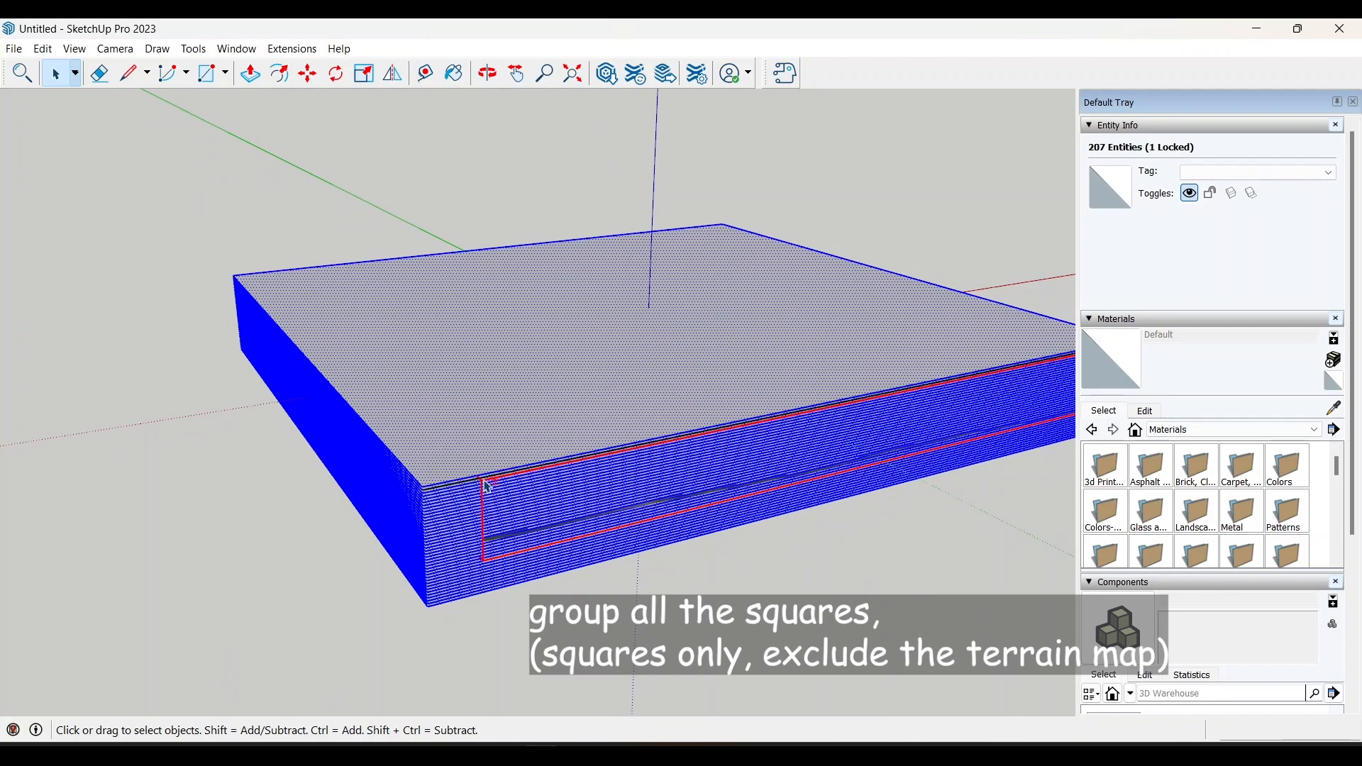
{"action": "left_click", "coordinate": [492, 495]}
- Select everything except the terrain and make a group of all the stacked rectangles
{"action": "key", "text": "ctrl+a"}
{"action": "scroll", "coordinate": [502, 548], "scroll_direction": "up", "scroll_amount": 5}
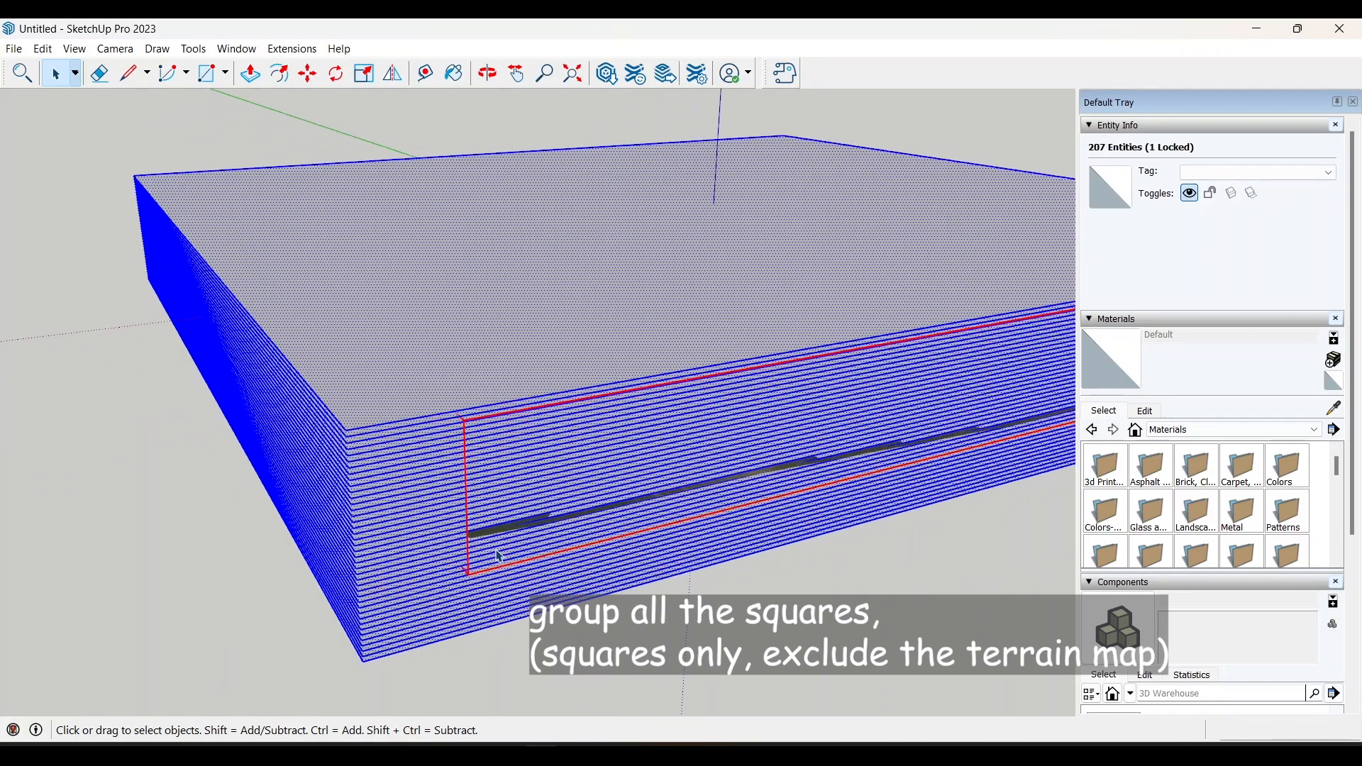
{"action": "left_click", "coordinate": [533, 544], "text": "shift"}
{"action": "scroll", "coordinate": [656, 587], "scroll_direction": "down", "scroll_amount": 6}
{"action": "middle_click_drag", "start_coordinate": [653, 461], "coordinate": [602, 511]}
{"action": "right_click", "coordinate": [601, 419]}
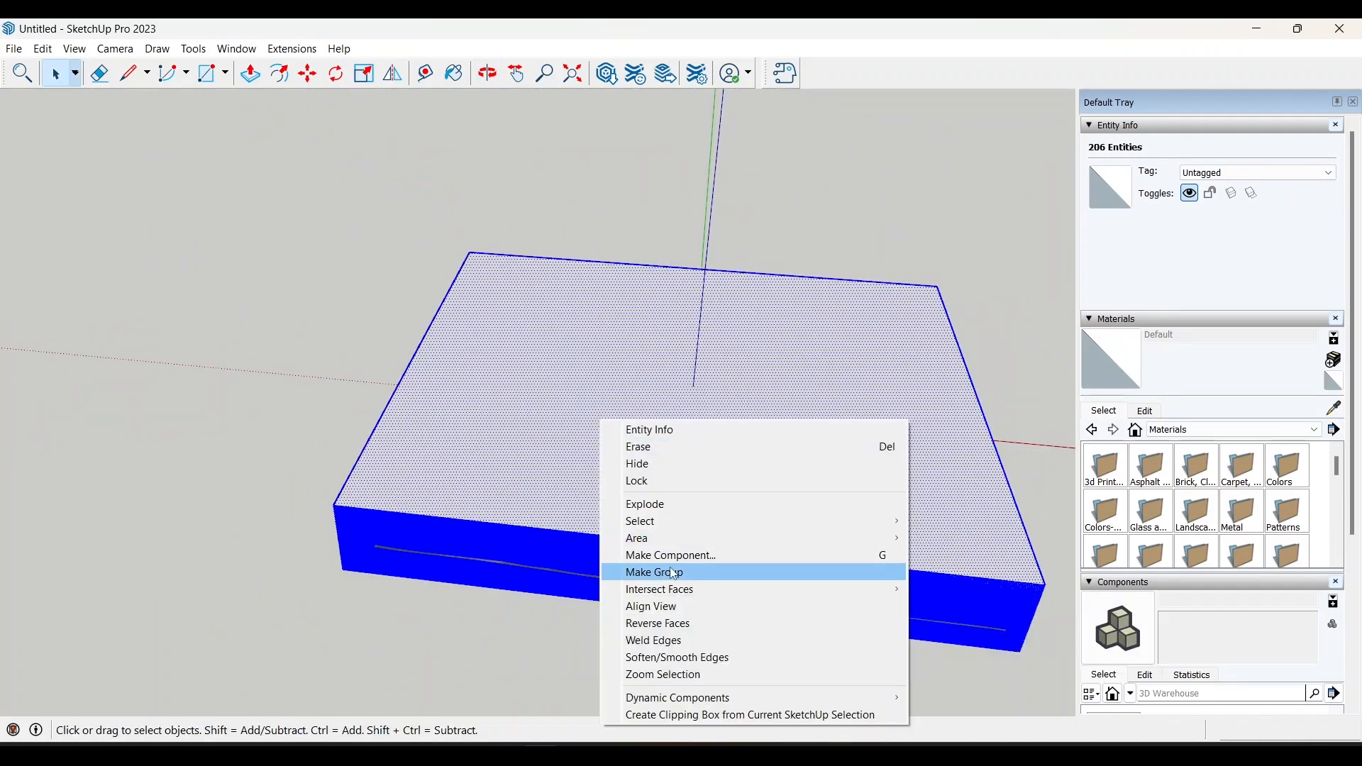
{"action": "left_click", "coordinate": [702, 572]}
- Intersect the faces of the rectangle group and the terrain with each other, using the With Selection option
{"action": "middle_click_drag", "start_coordinate": [681, 416], "coordinate": [596, 342]}
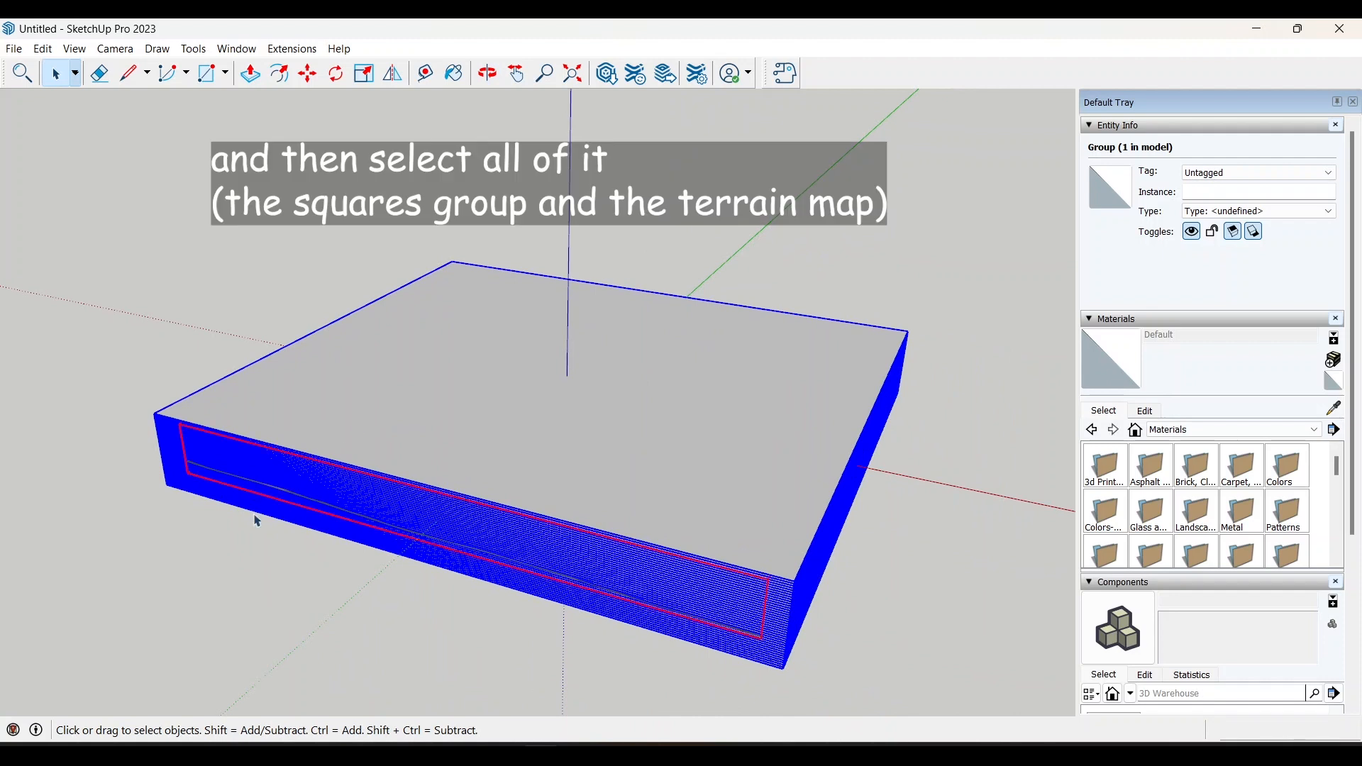
{"action": "key", "text": "ctrl+a"}
{"action": "right_click", "coordinate": [301, 500]}
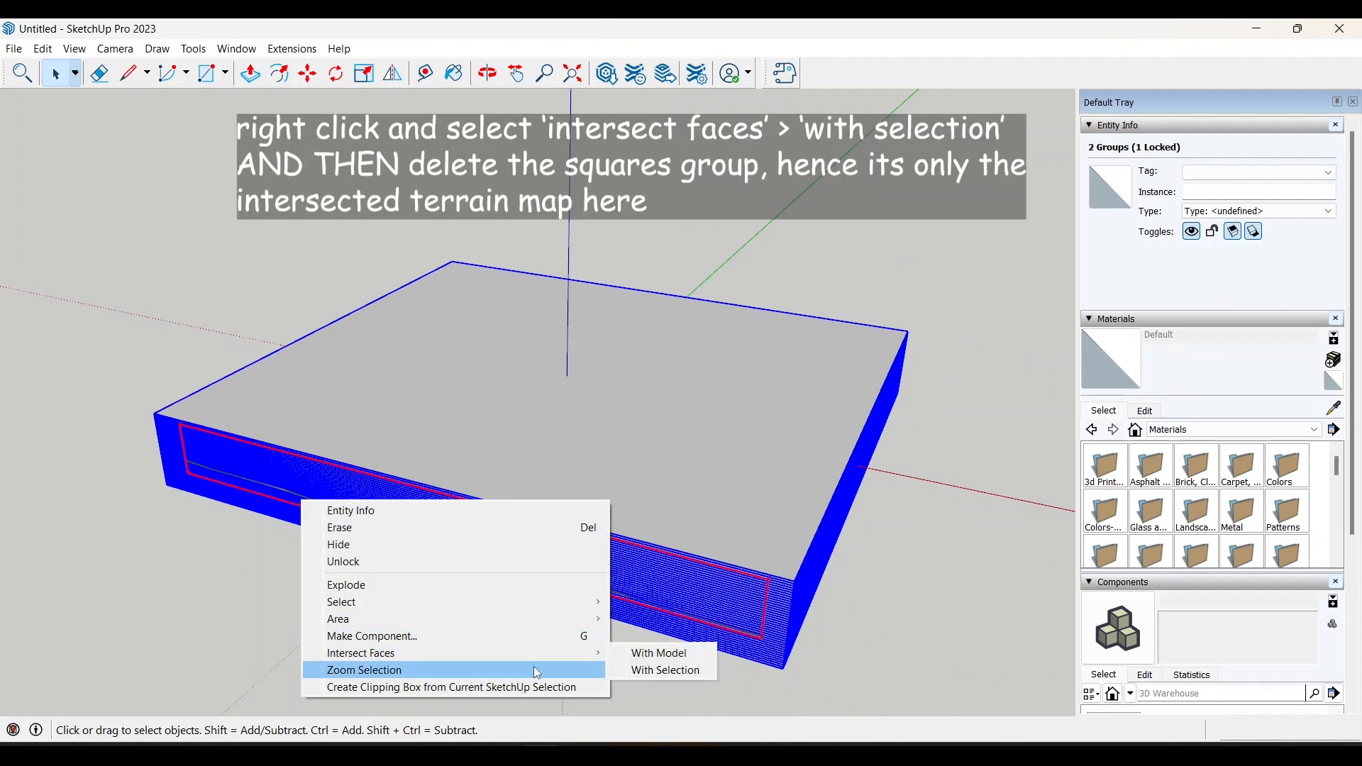
{"action": "left_click", "coordinate": [689, 660]}
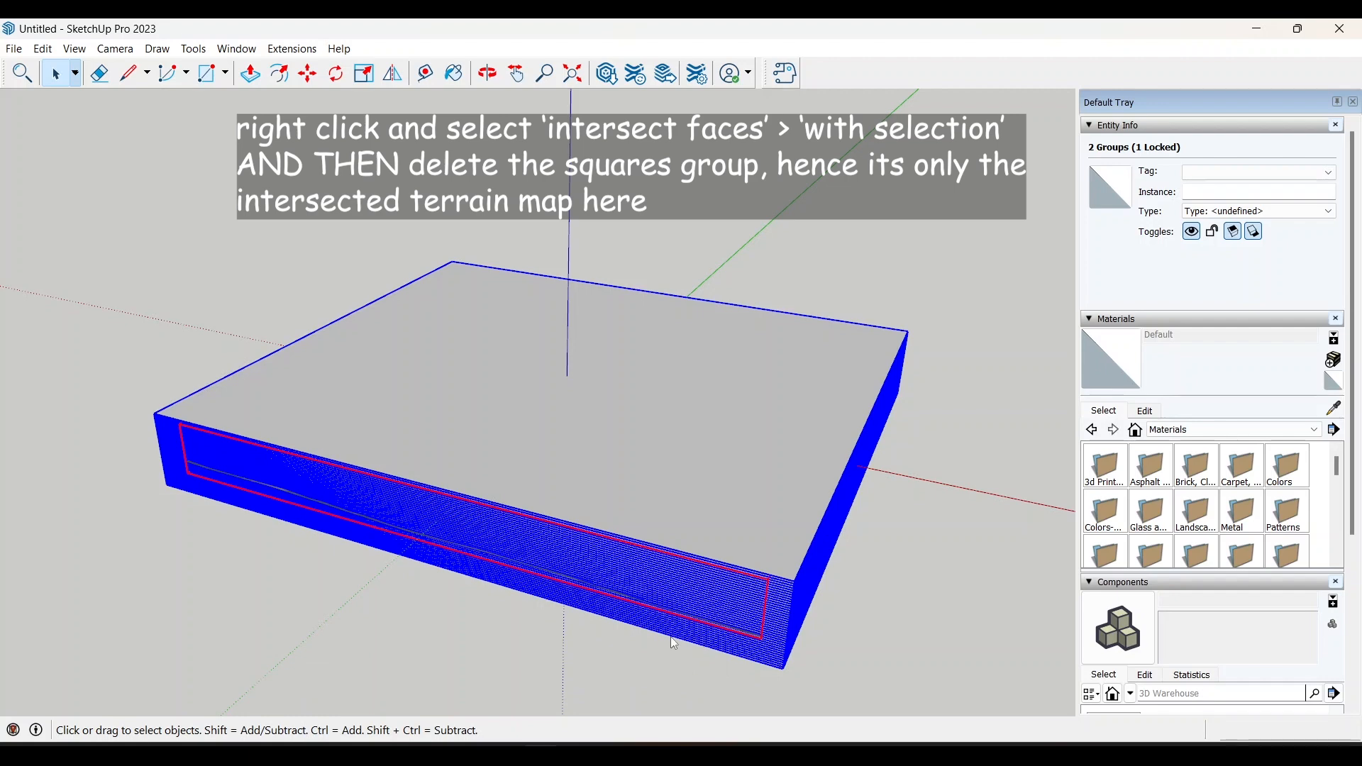
{"action": "left_click", "coordinate": [664, 647]}
- Delete the group of stacked rectangles, keeping the intersected terrain
{"action": "left_click", "coordinate": [612, 561]}
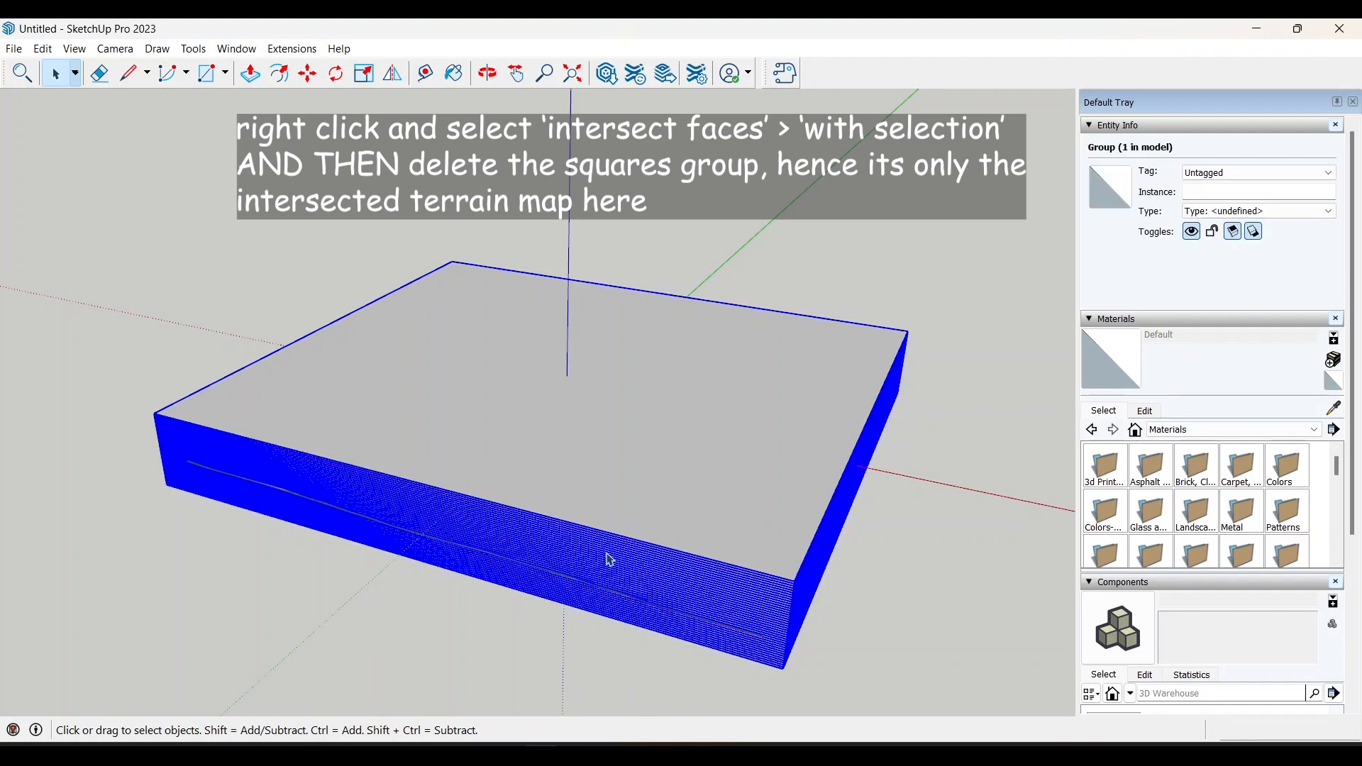
{"action": "key", "text": "Delete"}
{"action": "middle_click_drag", "start_coordinate": [608, 558], "coordinate": [409, 466]}
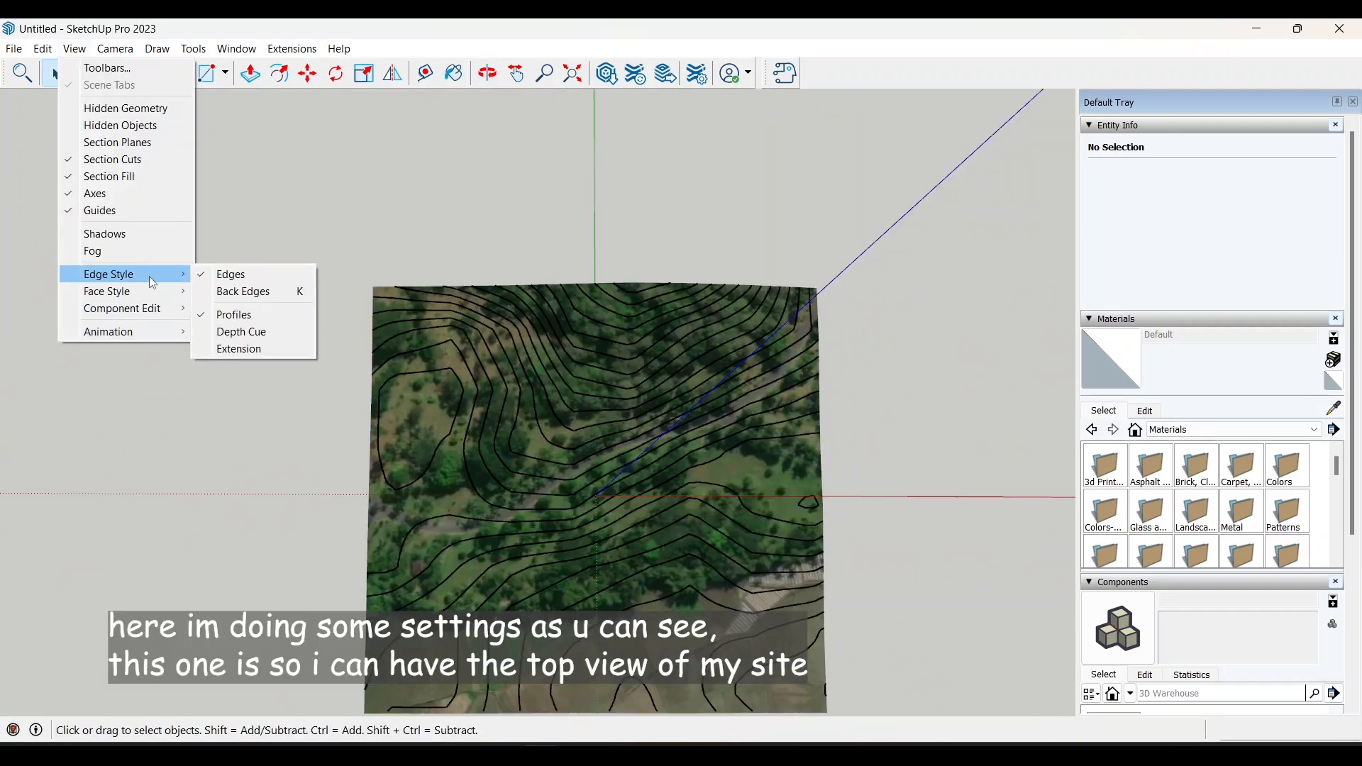
- Show the Camera, Location, Edit and Views toolbars, leaving the Enscape toolbar hidden
{"action": "left_click", "coordinate": [106, 68]}
{"action": "scroll", "coordinate": [639, 368], "scroll_direction": "down", "scroll_amount": 10}
{"action": "scroll", "coordinate": [638, 367], "scroll_direction": "up", "scroll_amount": 10}
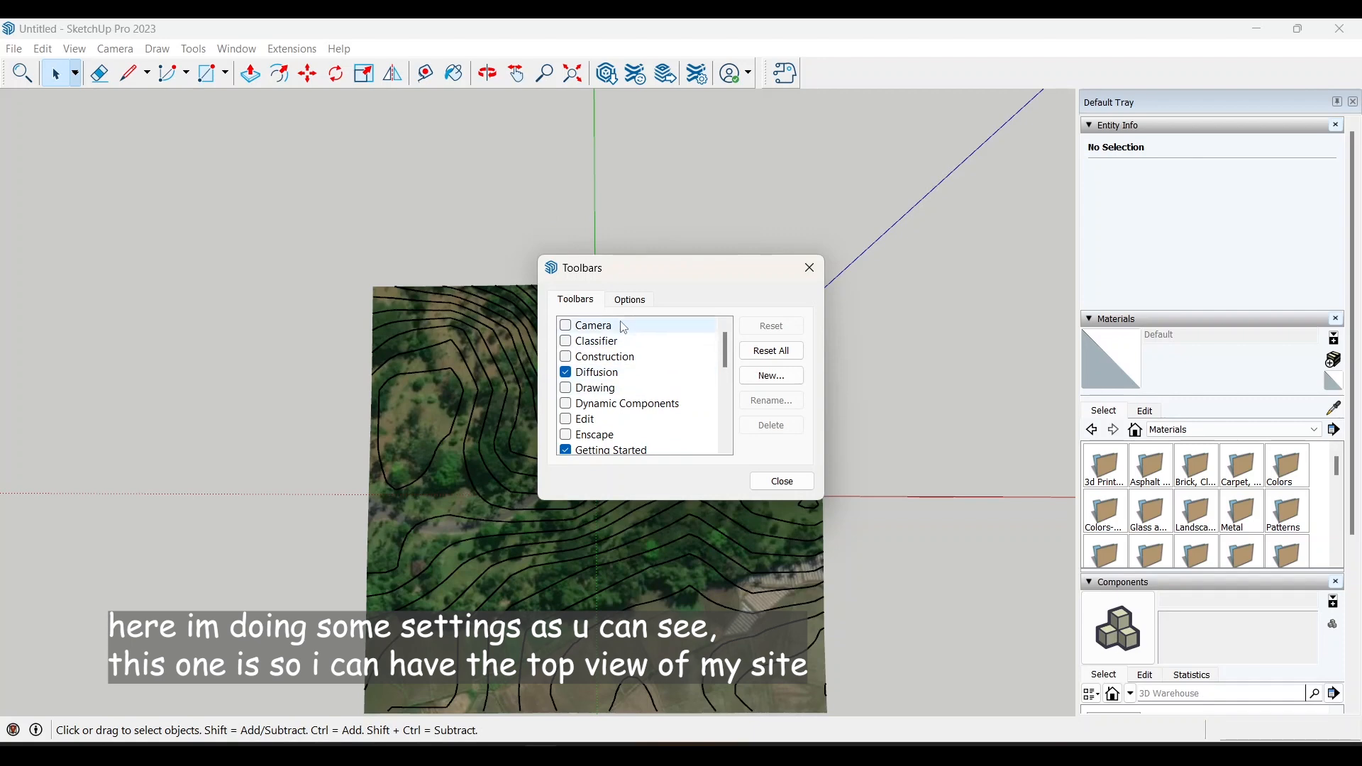
{"action": "left_click", "coordinate": [566, 323]}
{"action": "scroll", "coordinate": [622, 394], "scroll_direction": "down", "scroll_amount": 3}
{"action": "left_click", "coordinate": [566, 342]}
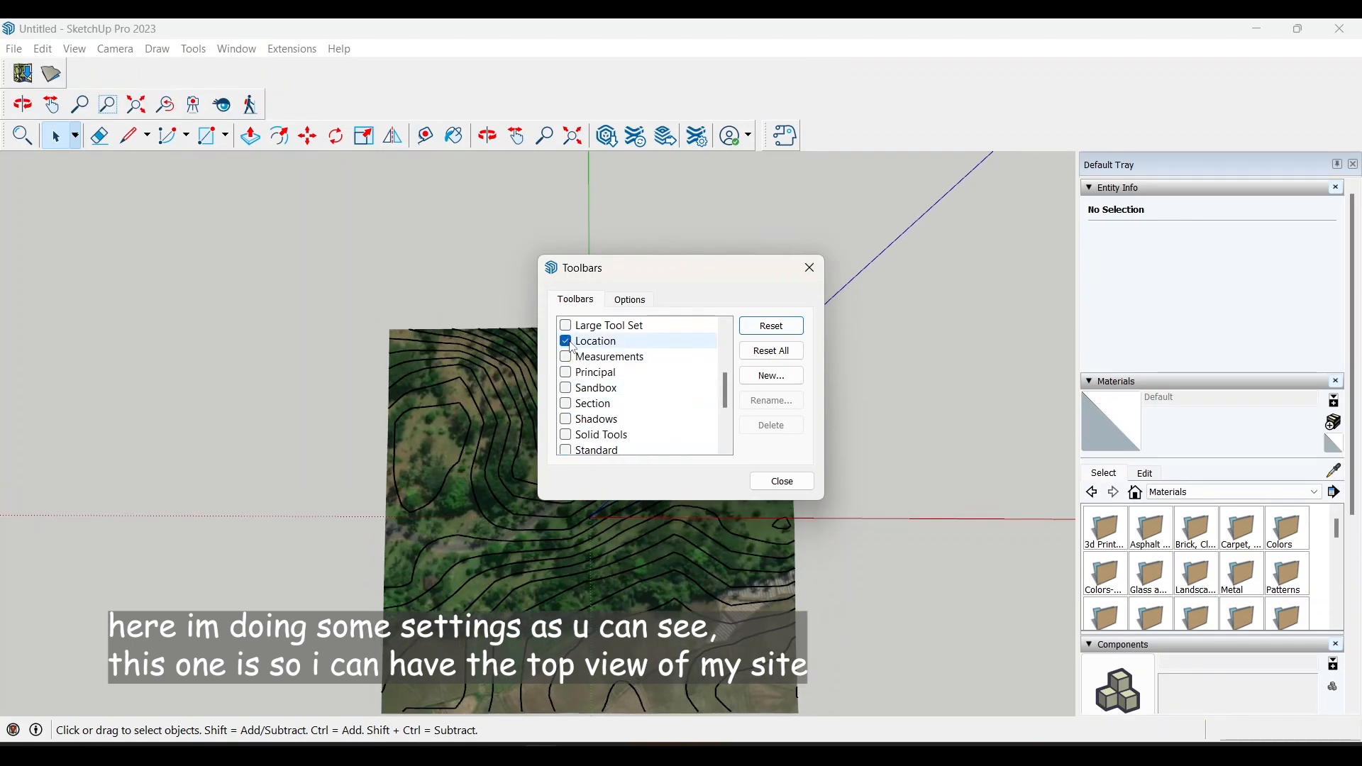
{"action": "scroll", "coordinate": [633, 431], "scroll_direction": "up", "scroll_amount": 3}
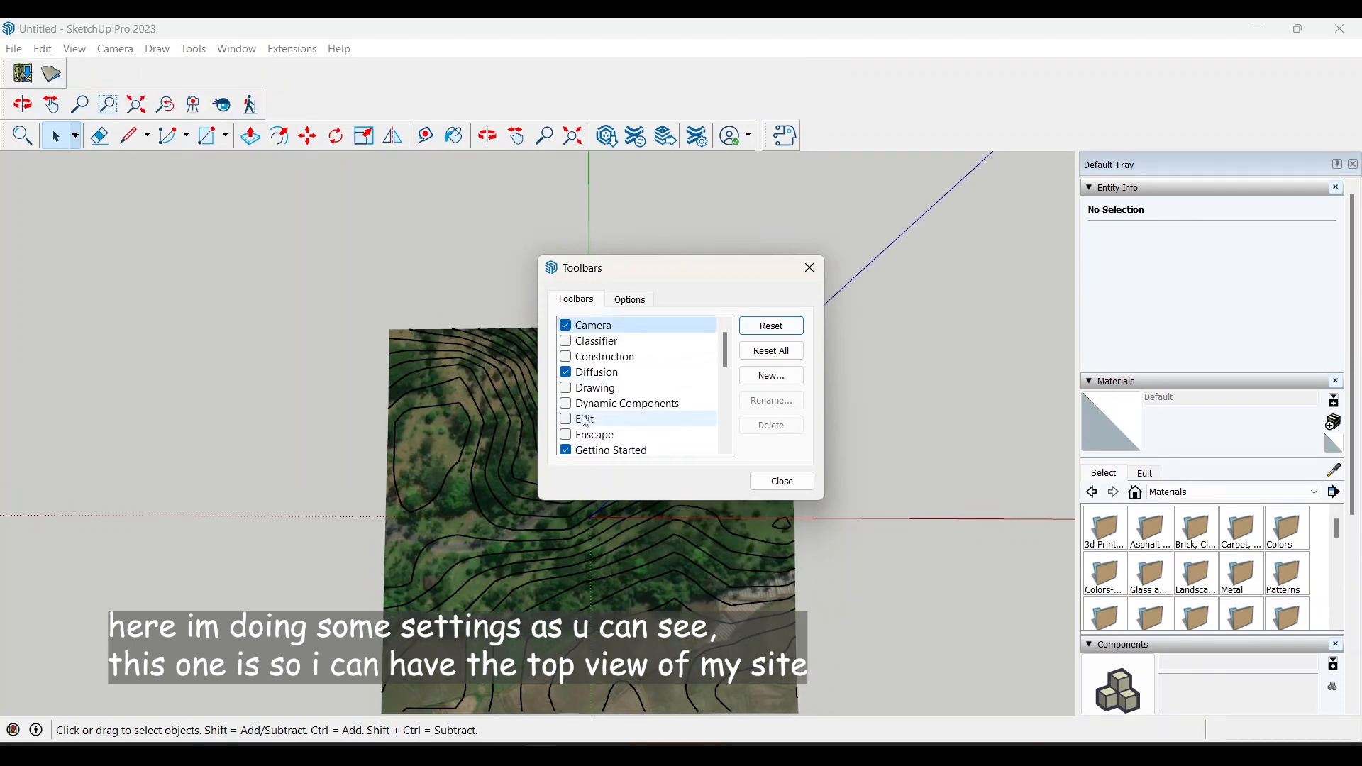
{"action": "left_click", "coordinate": [568, 431]}
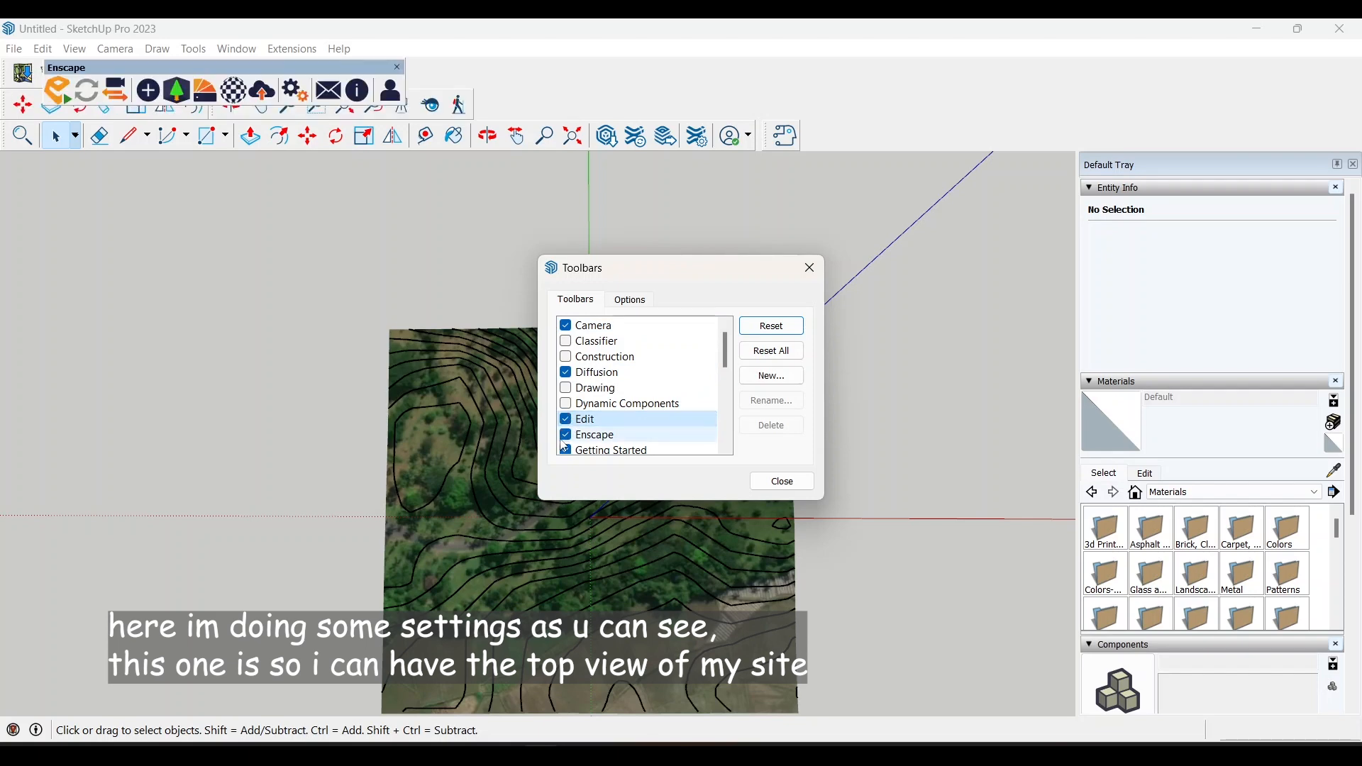
{"action": "left_click", "coordinate": [566, 436]}
{"action": "scroll", "coordinate": [571, 360], "scroll_direction": "down", "scroll_amount": 4}
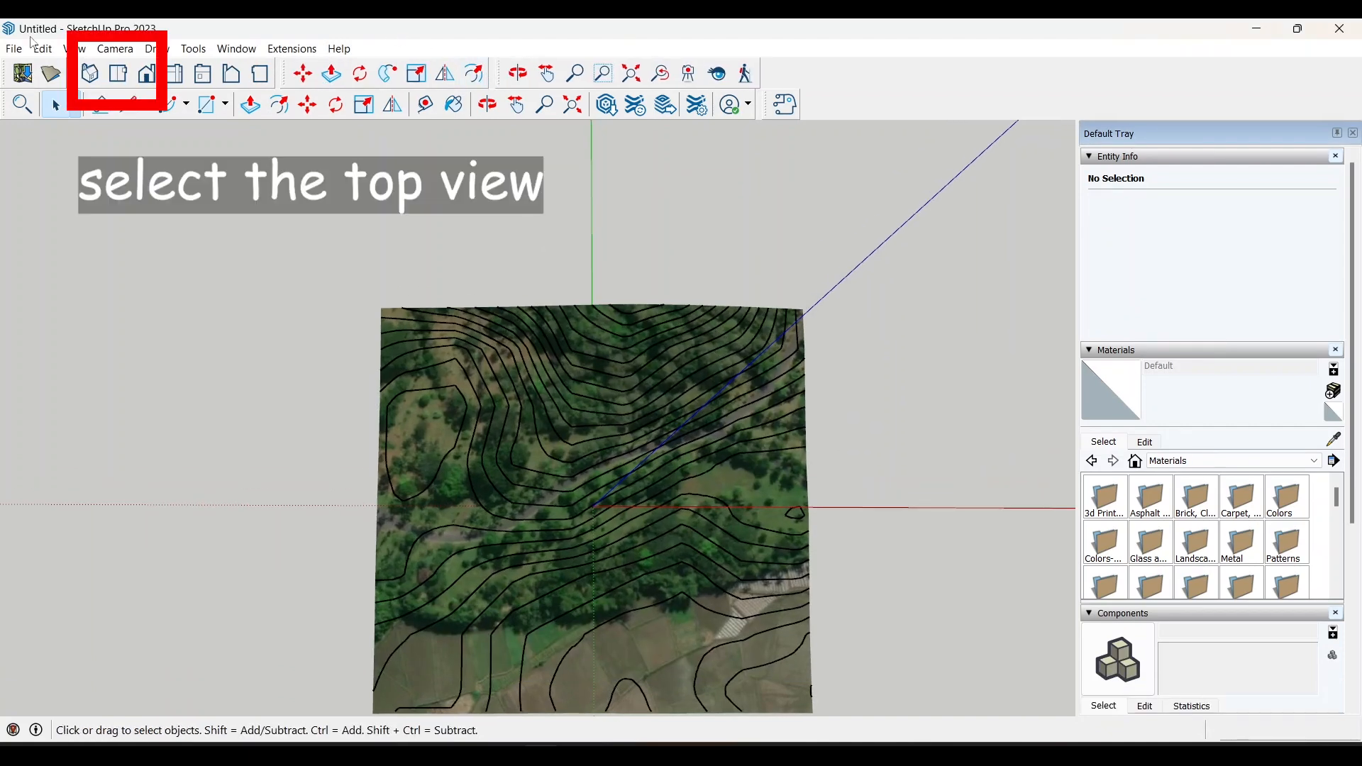
- Set the camera to the standard top view so the whole contoured terrain is seen from above
{"action": "left_click", "coordinate": [119, 74]}
{"action": "mouse_move", "coordinate": [506, 344]}
{"action": "middle_mouse_down"}
{"action": "mouse_move", "coordinate": [523, 352]}
{"action": "mouse_move", "coordinate": [489, 358]}
{"action": "middle_mouse_up"}
{"action": "left_click", "coordinate": [119, 74]}
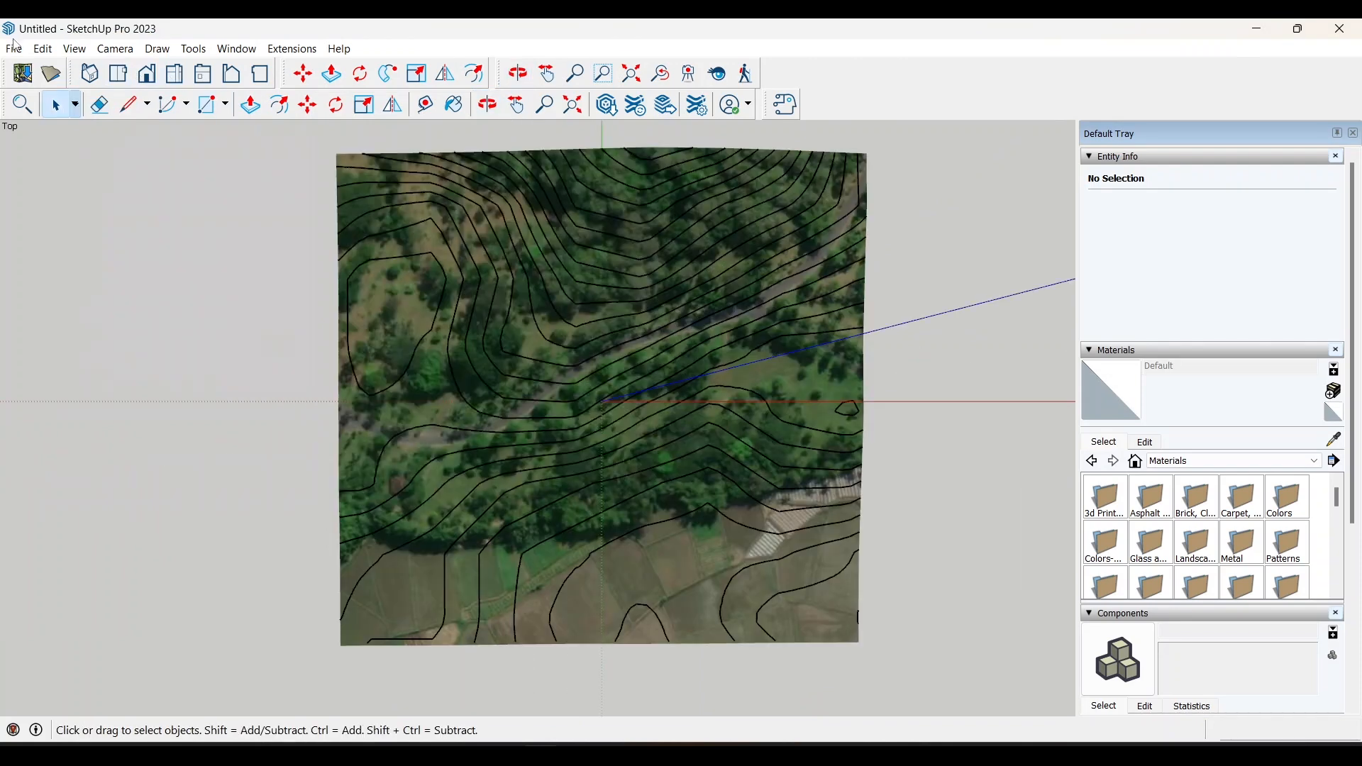
- Start a 2D graphic export of the top view and browse to the Borobudur project folder
{"action": "left_click", "coordinate": [14, 49]}
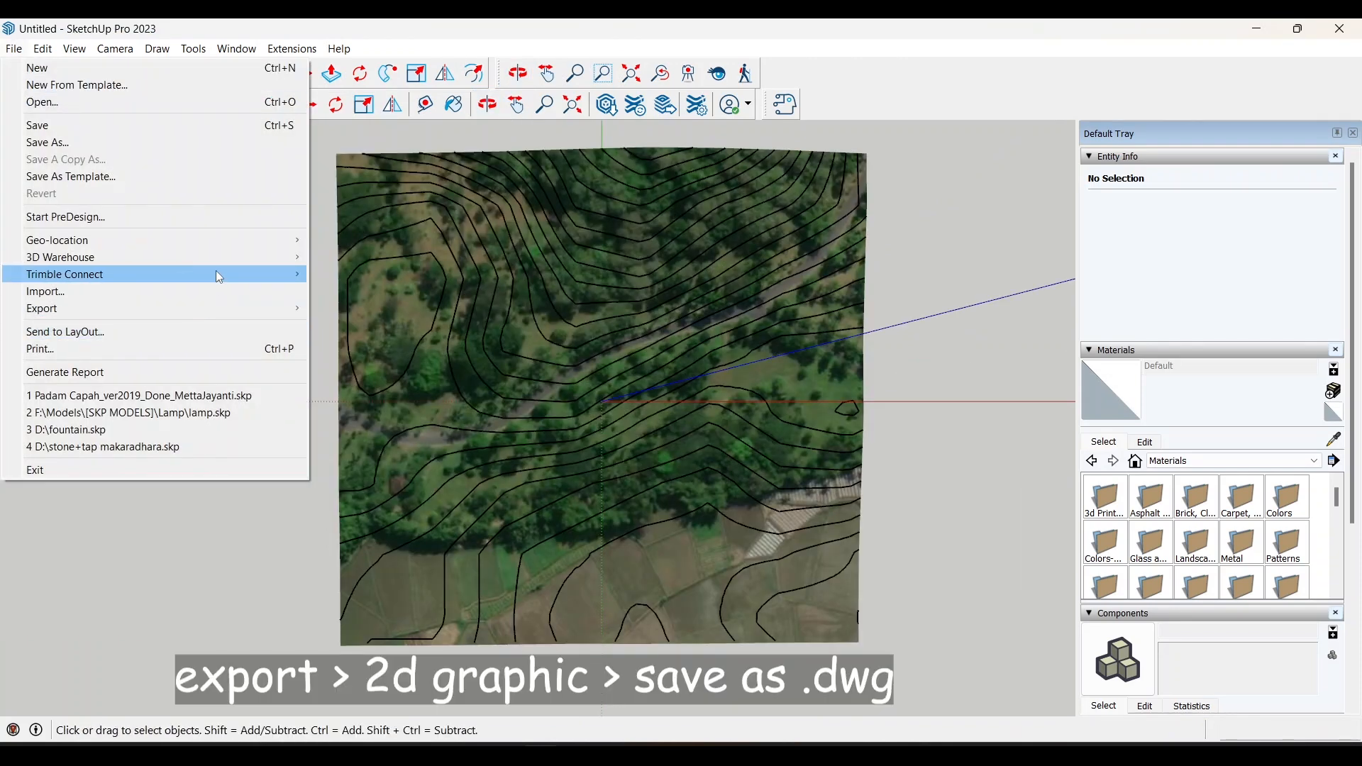
{"action": "mouse_move", "coordinate": [206, 308]}
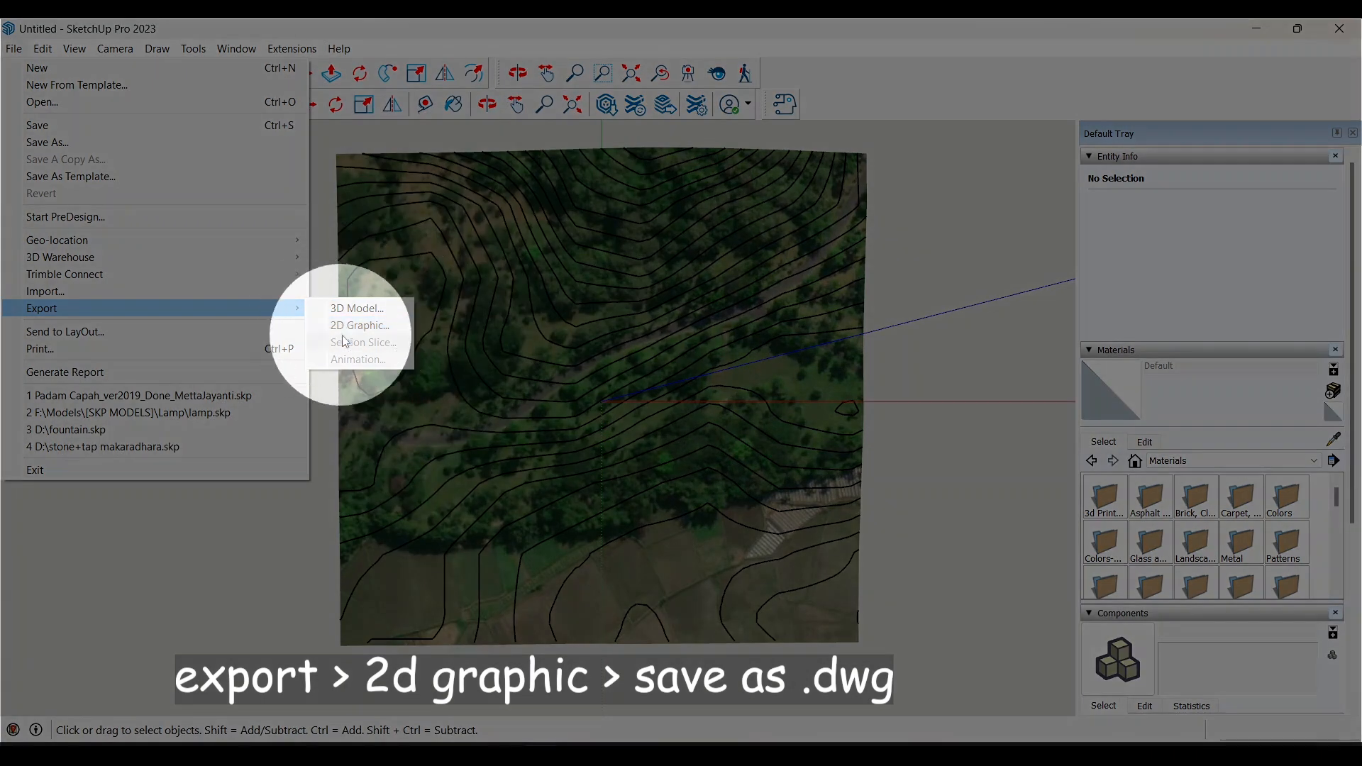
{"action": "left_click", "coordinate": [360, 329]}
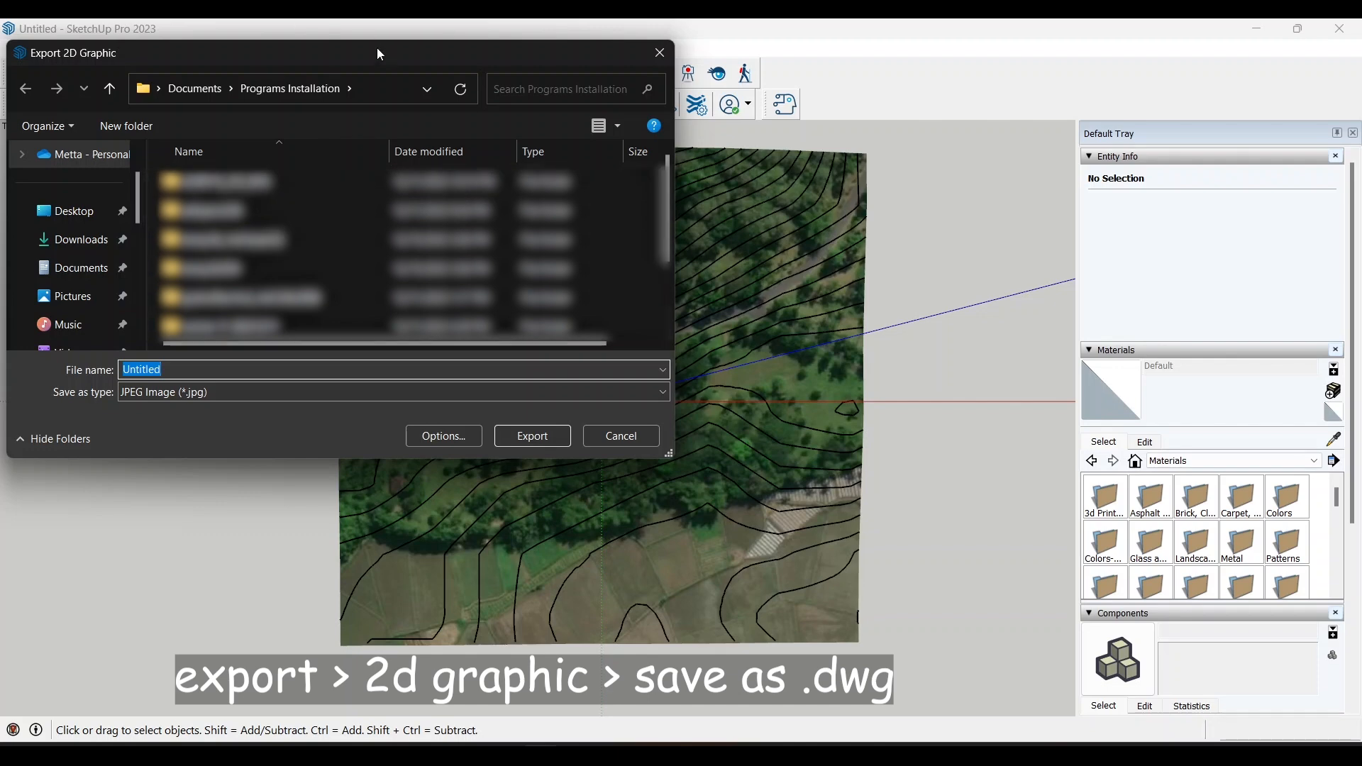
{"action": "left_click_drag", "start_coordinate": [377, 52], "coordinate": [585, 64]}
{"action": "scroll", "coordinate": [277, 284], "scroll_direction": "down", "scroll_amount": 3}
{"action": "left_click", "coordinate": [282, 279]}
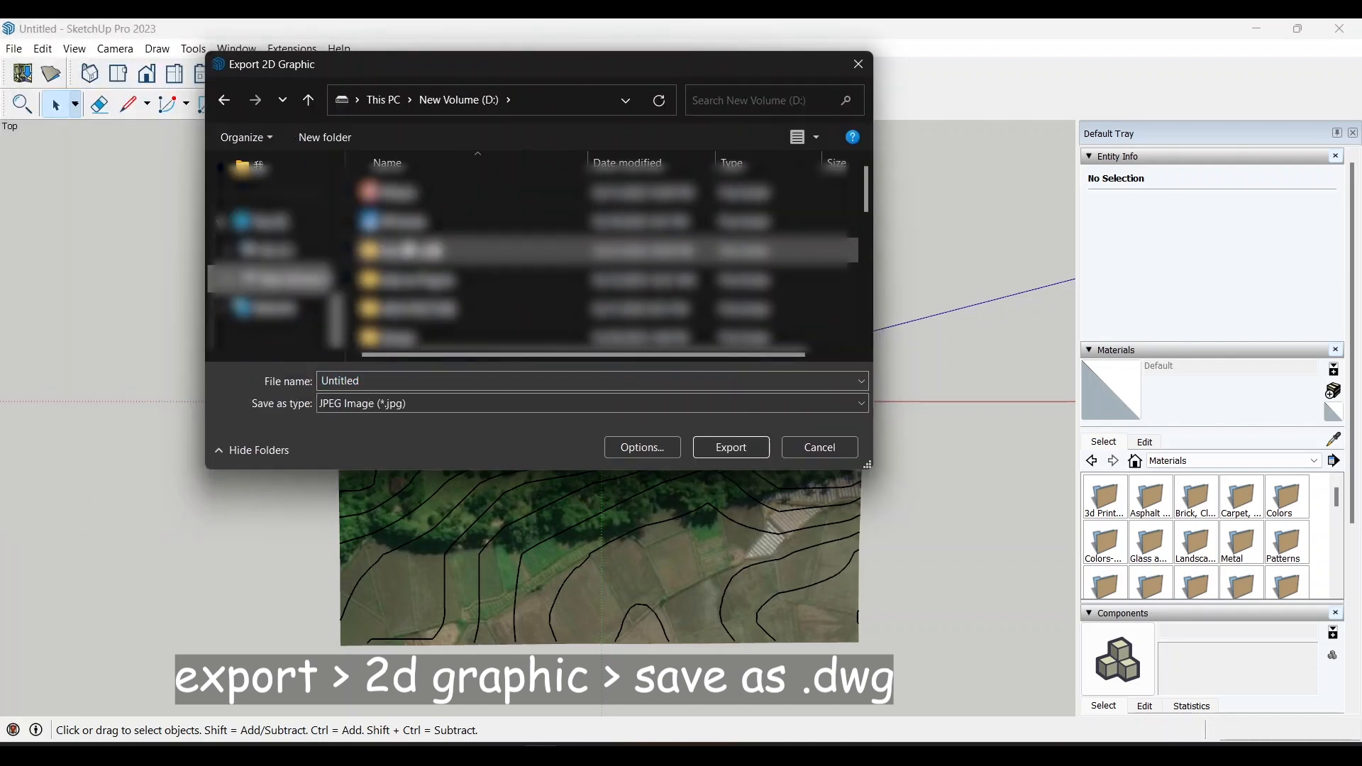
{"action": "scroll", "coordinate": [289, 277], "scroll_direction": "up", "scroll_amount": 3}
{"action": "scroll", "coordinate": [295, 322], "scroll_direction": "down", "scroll_amount": 1}
{"action": "left_click", "coordinate": [291, 195]}
{"action": "scroll", "coordinate": [551, 326], "scroll_direction": "down", "scroll_amount": 2}
- Name the export "tutor site", set its file type to AutoCAD DWG File (*.dwg) and export it
{"action": "left_click", "coordinate": [470, 381]}
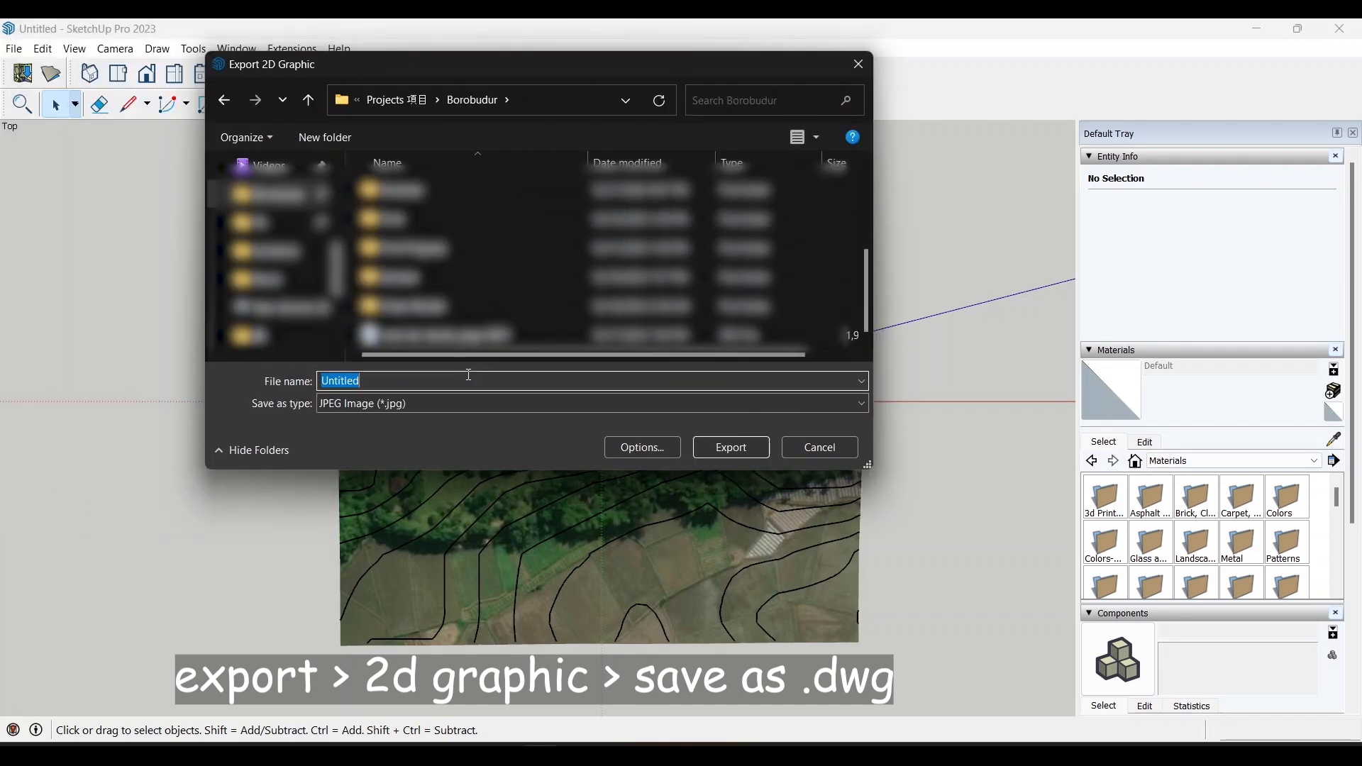
{"action": "left_click", "coordinate": [341, 404]}
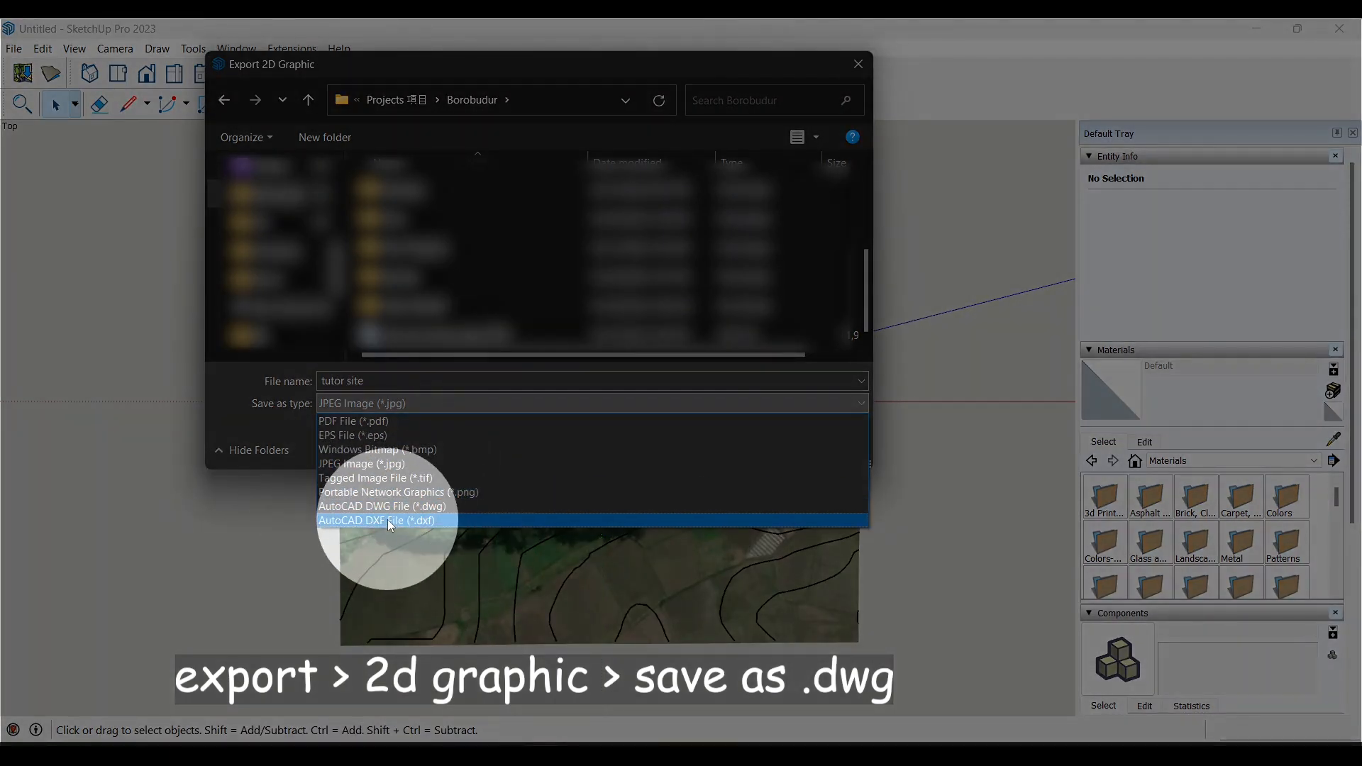
{"action": "left_click", "coordinate": [417, 507]}
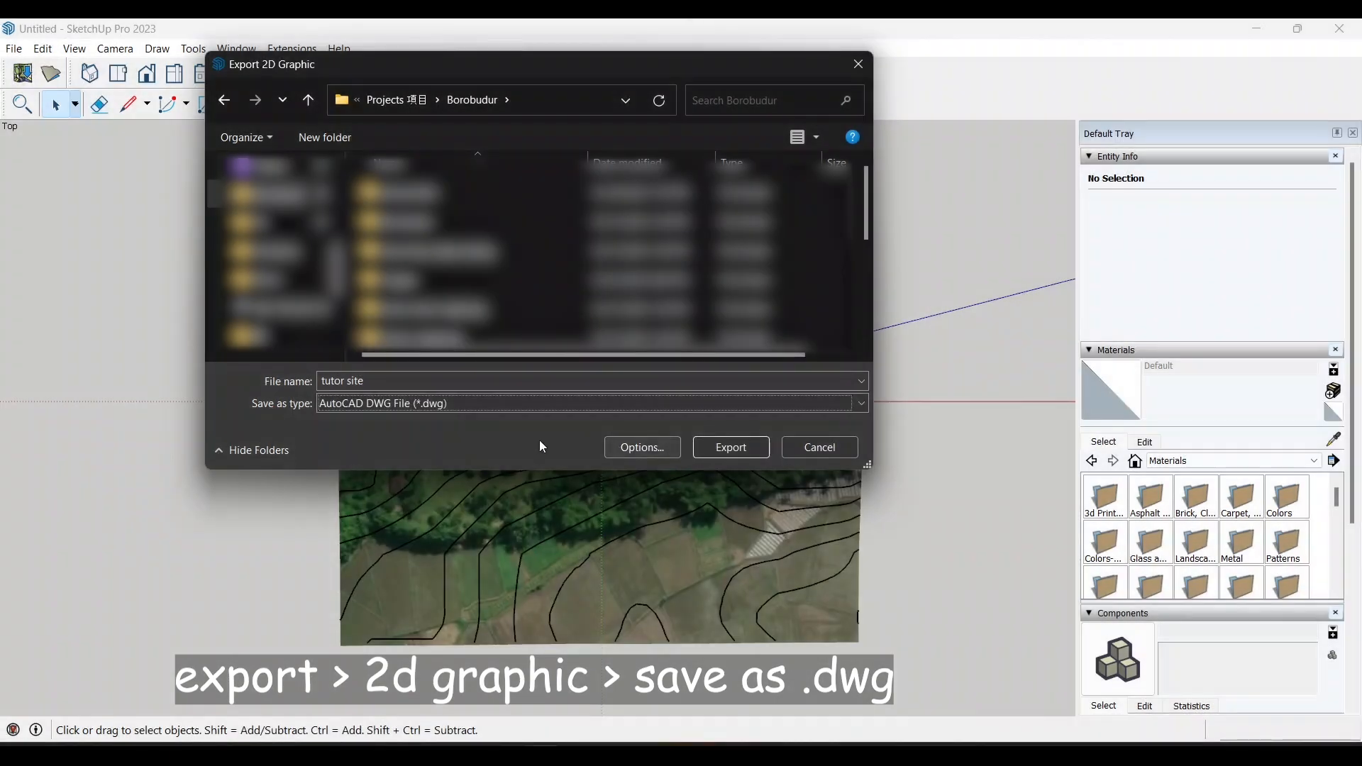
{"action": "left_click", "coordinate": [740, 453]}
{"action": "left_click", "coordinate": [734, 398]}
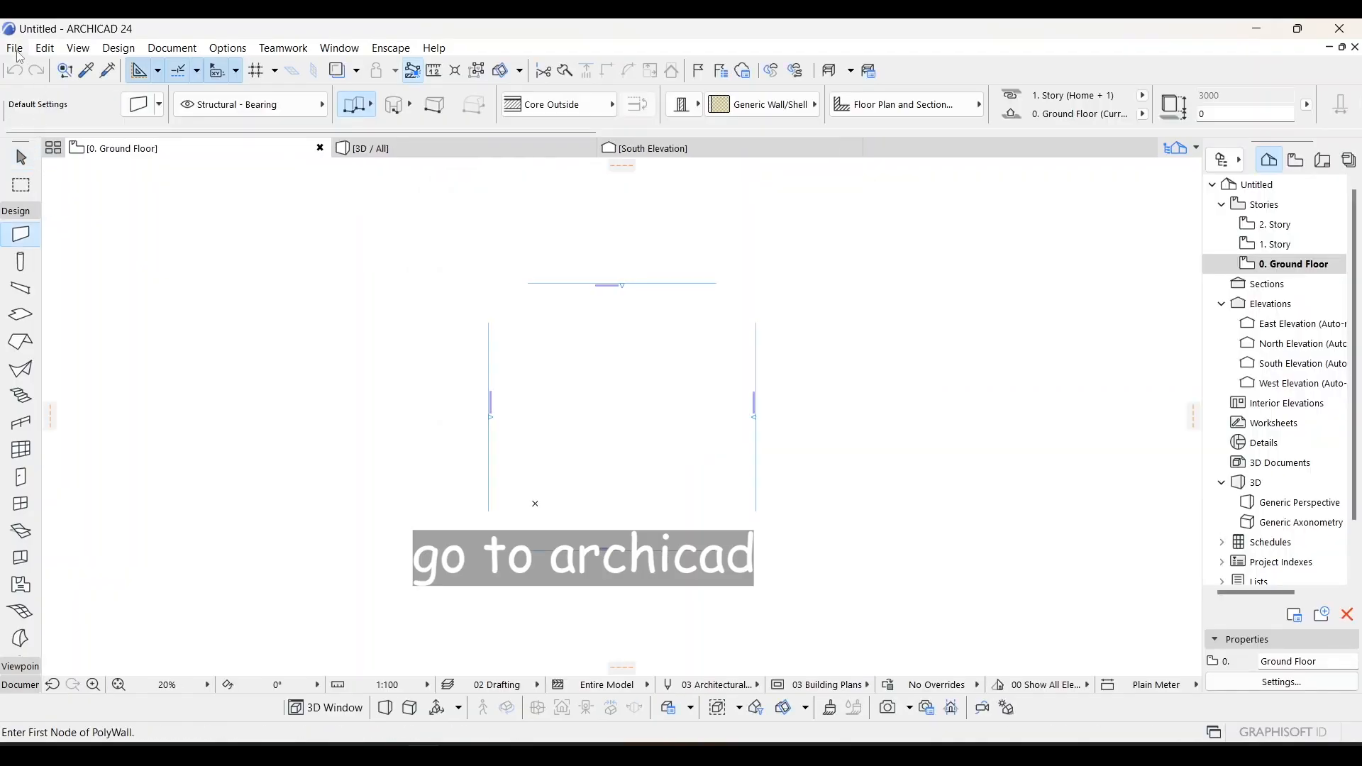
- Switch to Archicad and choose the exported "tutor site" DWG as an external drawing to place on the ground floor
{"action": "left_click", "coordinate": [15, 48]}
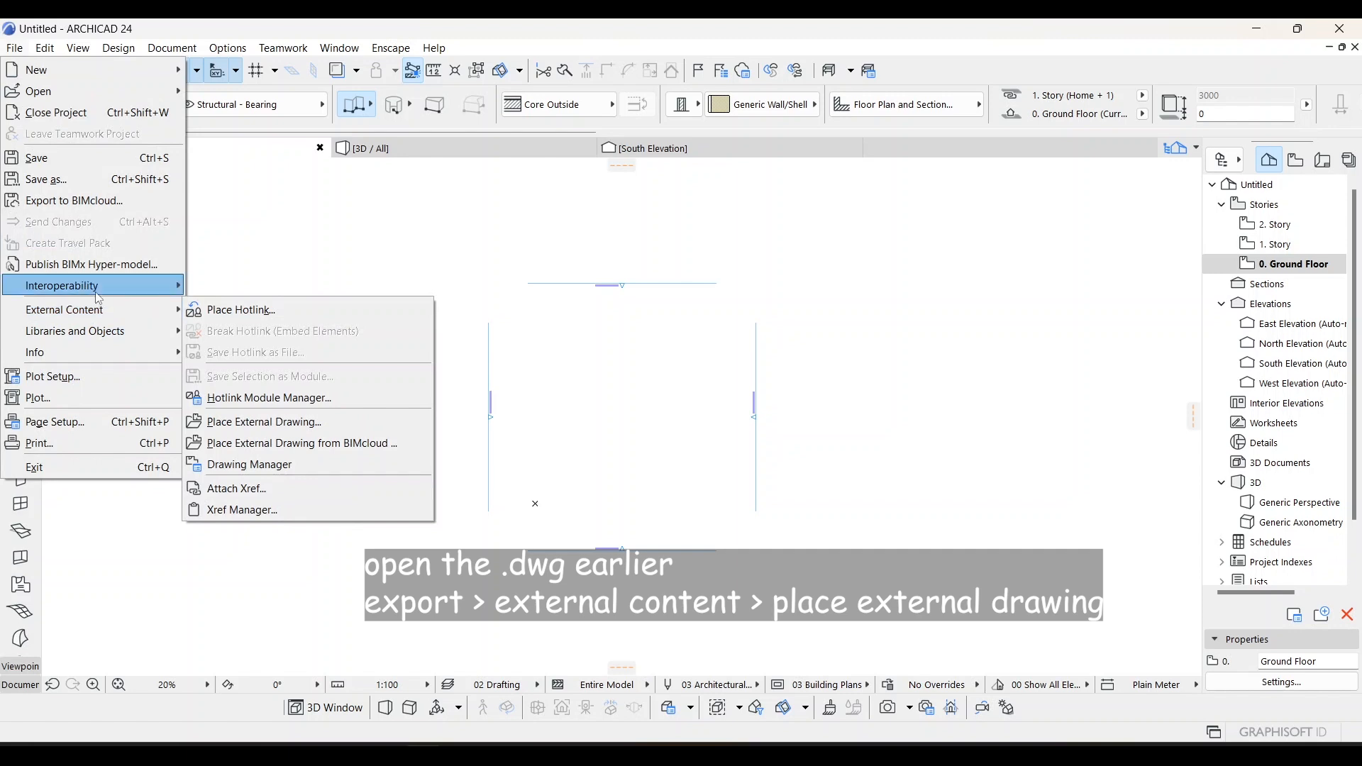
{"action": "mouse_move", "coordinate": [102, 311]}
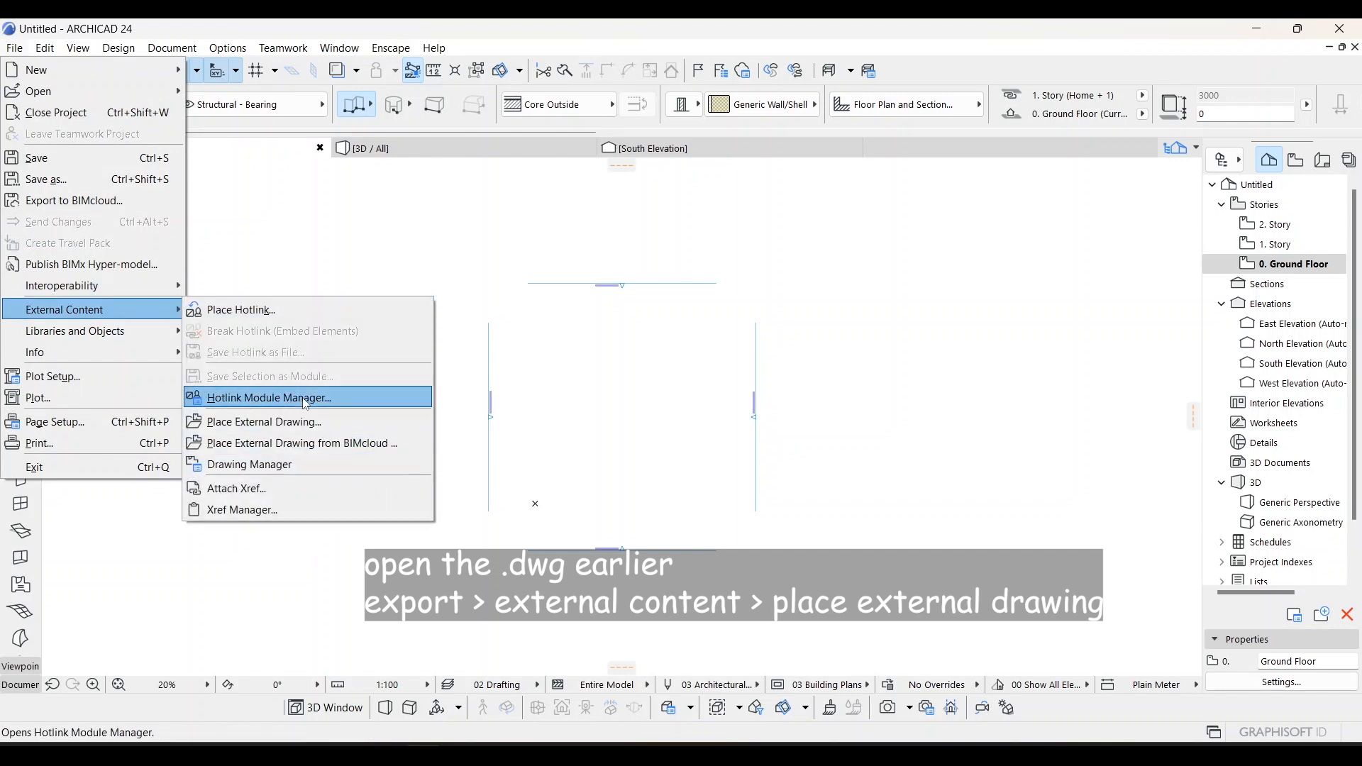
{"action": "left_click", "coordinate": [315, 424]}
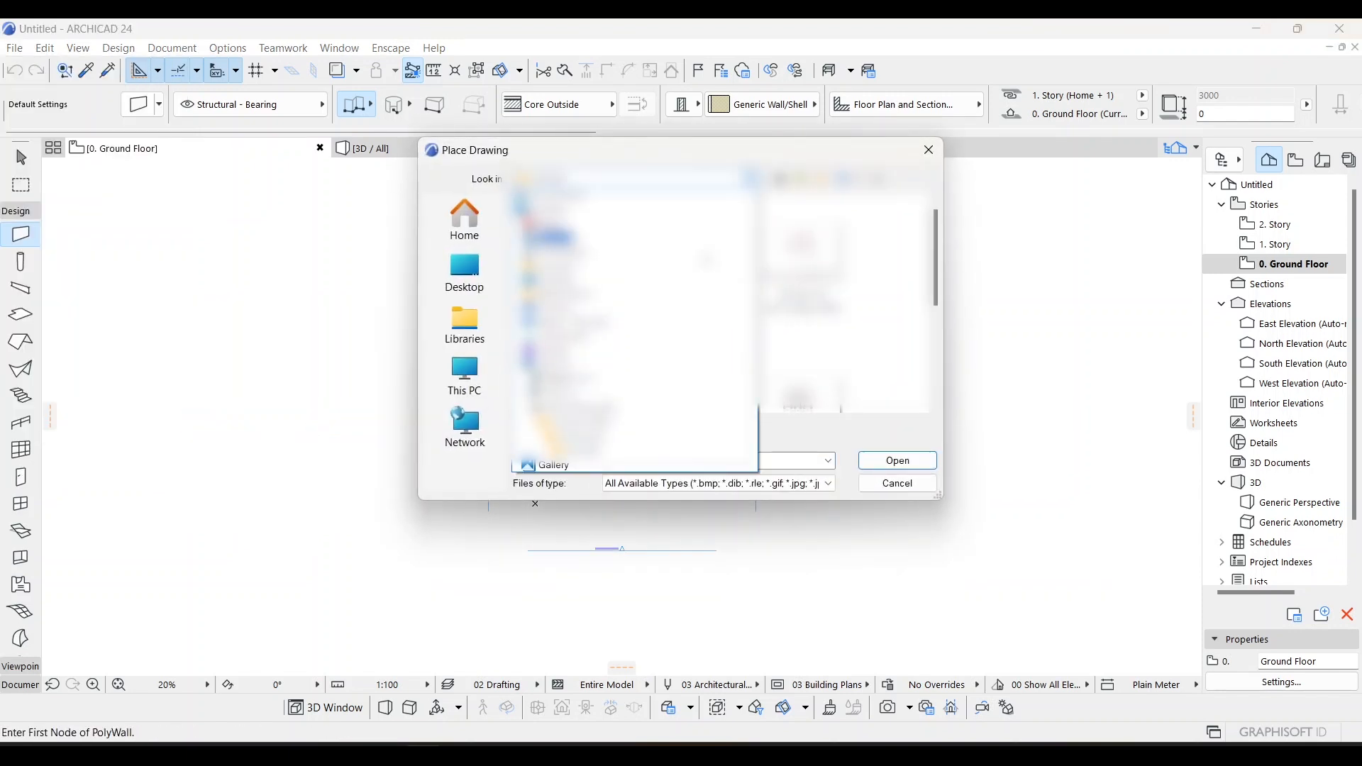
{"action": "scroll", "coordinate": [698, 304], "scroll_direction": "down", "scroll_amount": 8}
{"action": "scroll", "coordinate": [698, 284], "scroll_direction": "up", "scroll_amount": 1}
{"action": "scroll", "coordinate": [698, 271], "scroll_direction": "down", "scroll_amount": 2}
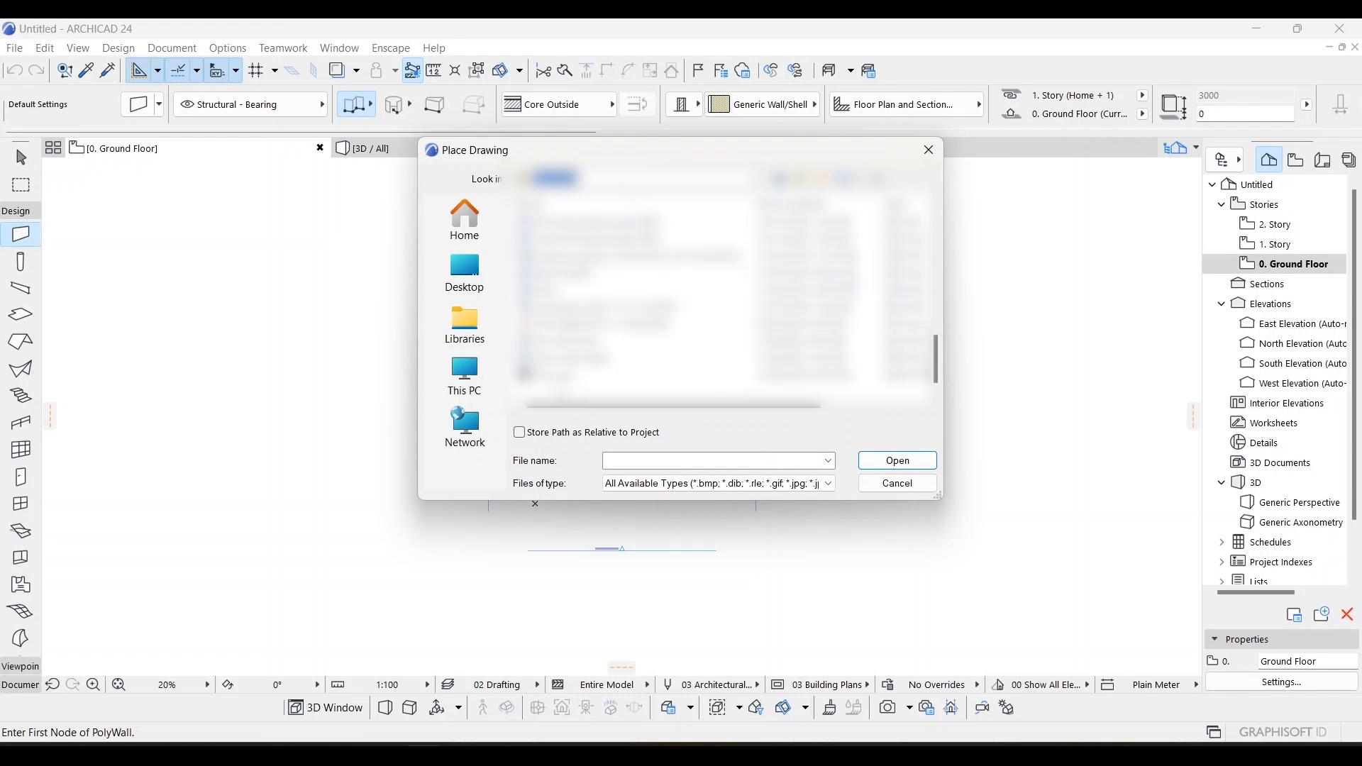
{"action": "left_click", "coordinate": [568, 374]}
{"action": "left_click", "coordinate": [896, 461]}
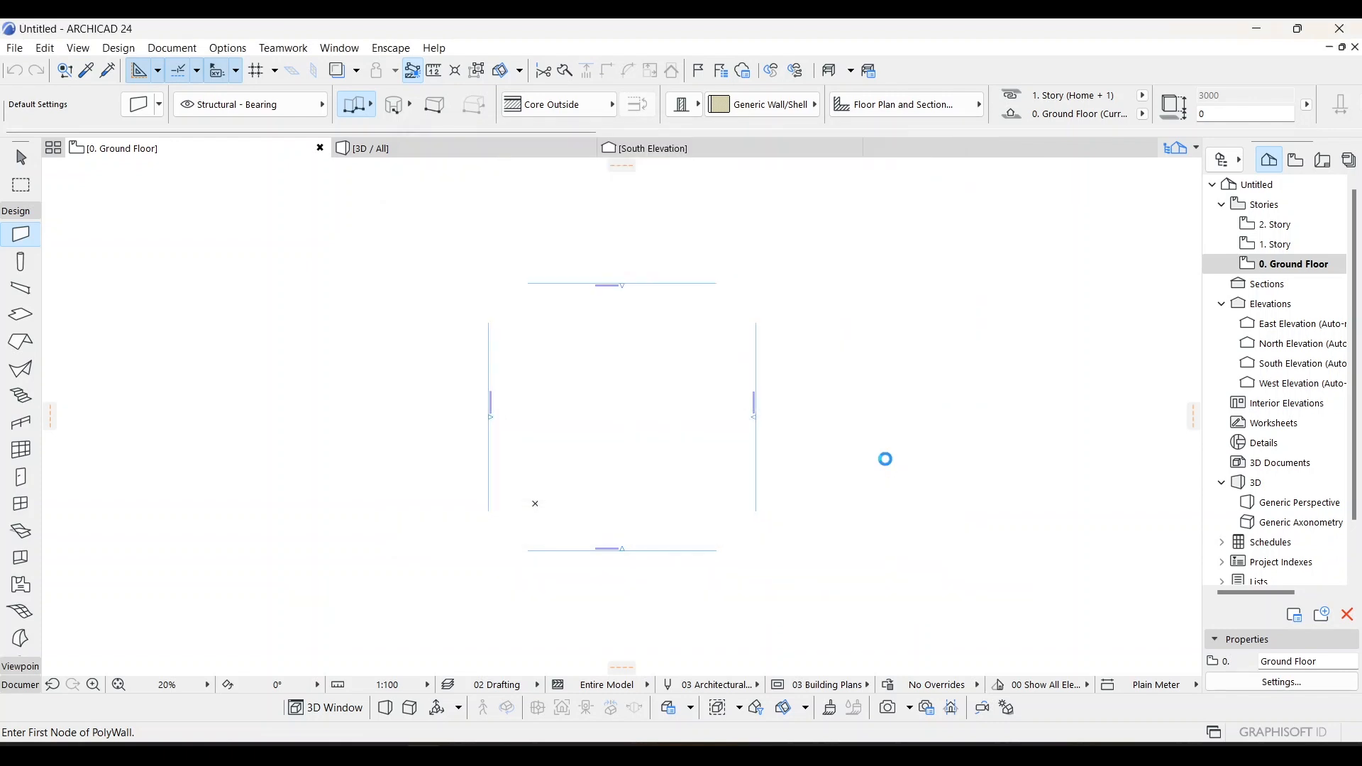
- Place the contour drawing on the ground floor plan, skipping all missing file references
{"action": "left_click", "coordinate": [777, 346]}
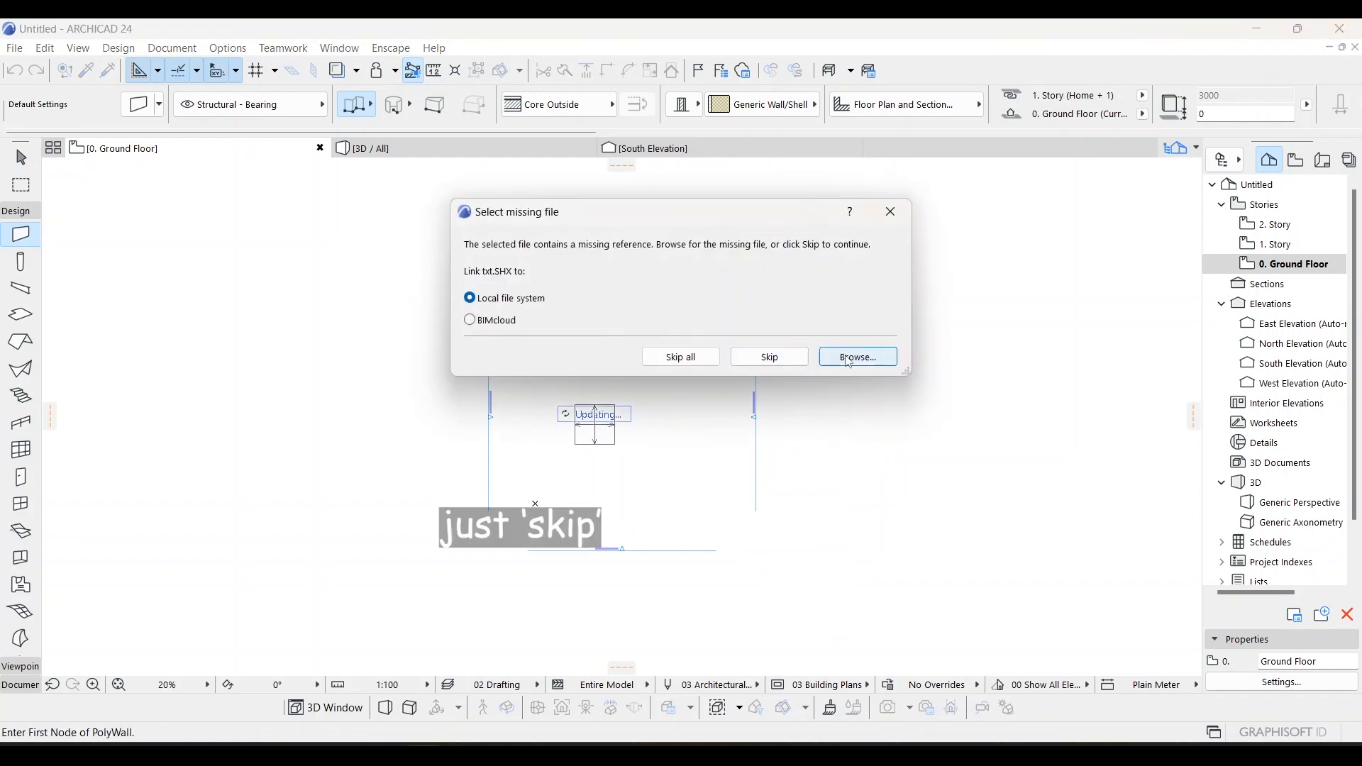
{"action": "left_click", "coordinate": [806, 356]}
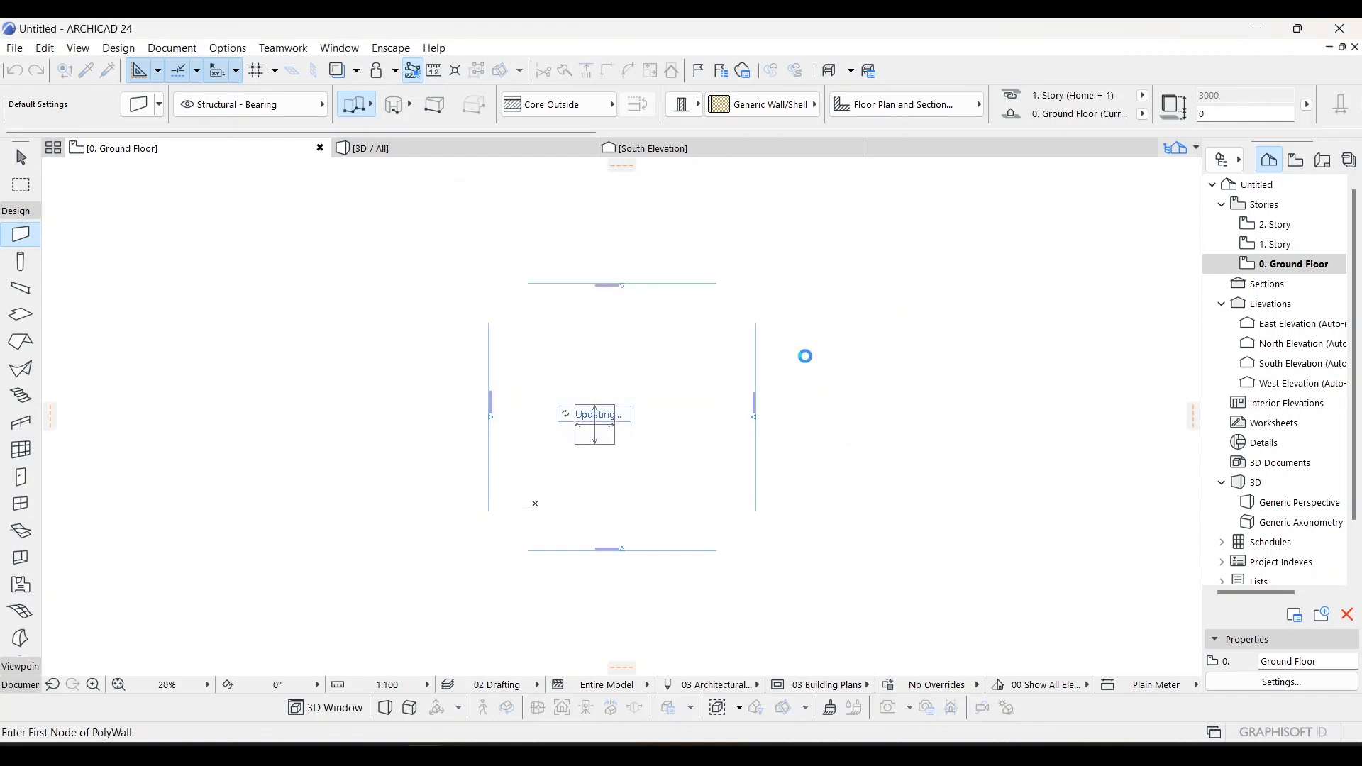
{"action": "left_click", "coordinate": [672, 356]}
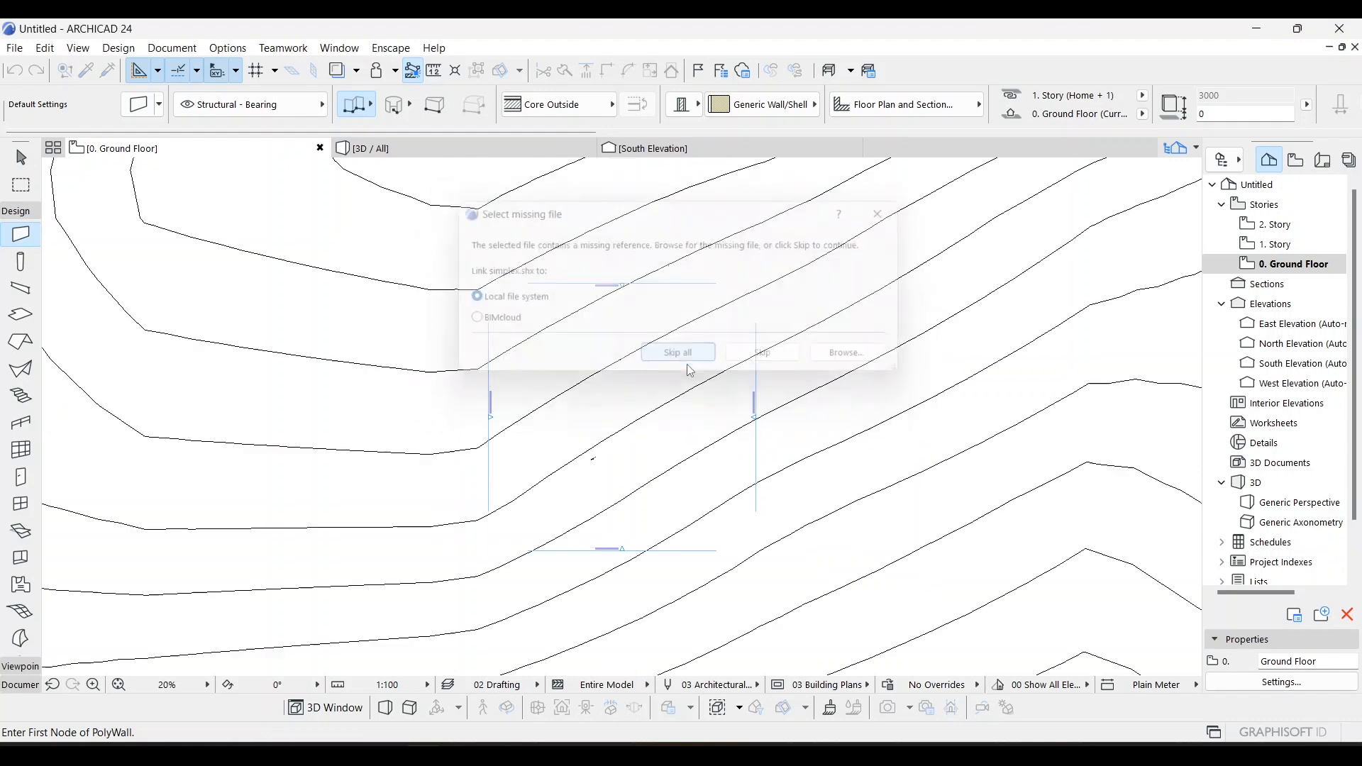
{"action": "scroll", "coordinate": [692, 358], "scroll_direction": "down", "scroll_amount": 10}
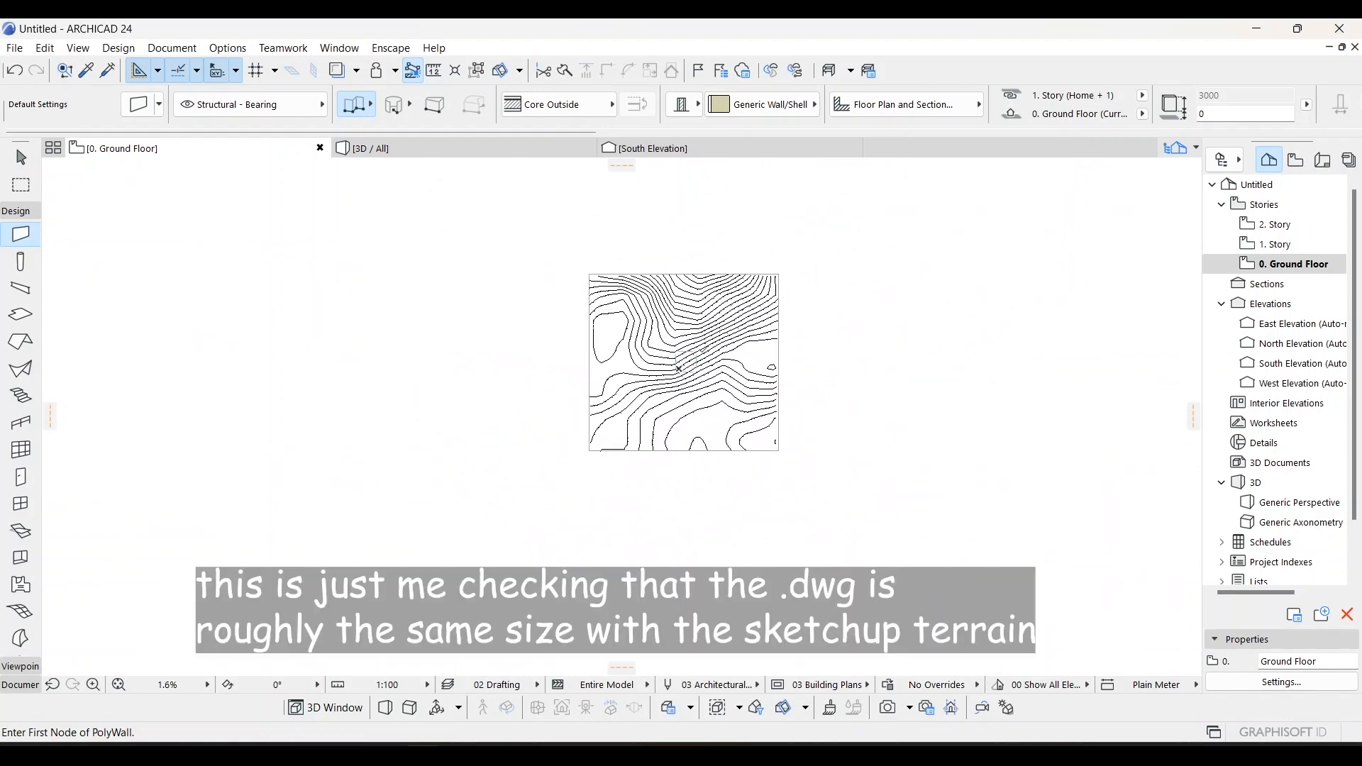
- Select the placed contour drawing and measure its left edge to compare its size with the SketchUp terrain
{"action": "scroll", "coordinate": [701, 353], "scroll_direction": "up", "scroll_amount": 3}
{"action": "left_click", "coordinate": [20, 163]}
{"action": "left_click", "coordinate": [666, 255]}
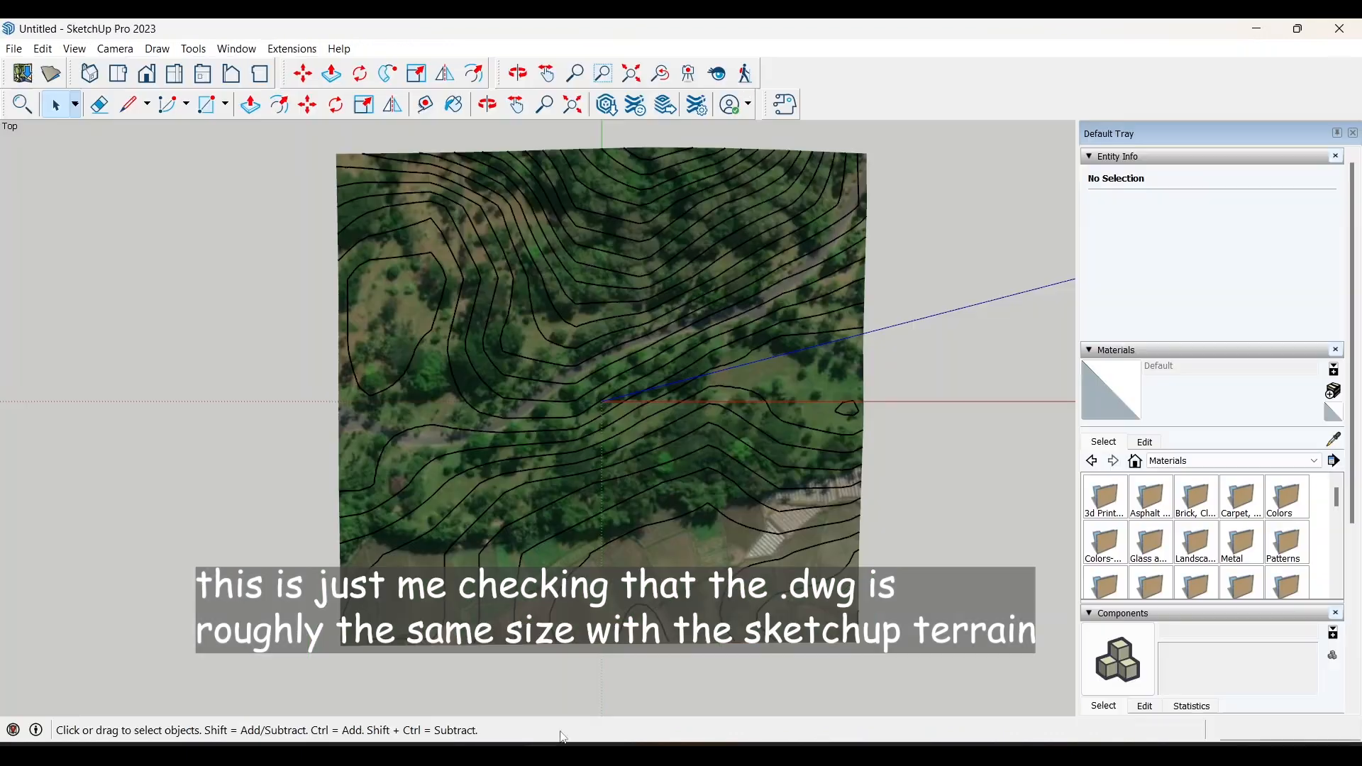
{"action": "key", "text": "t"}
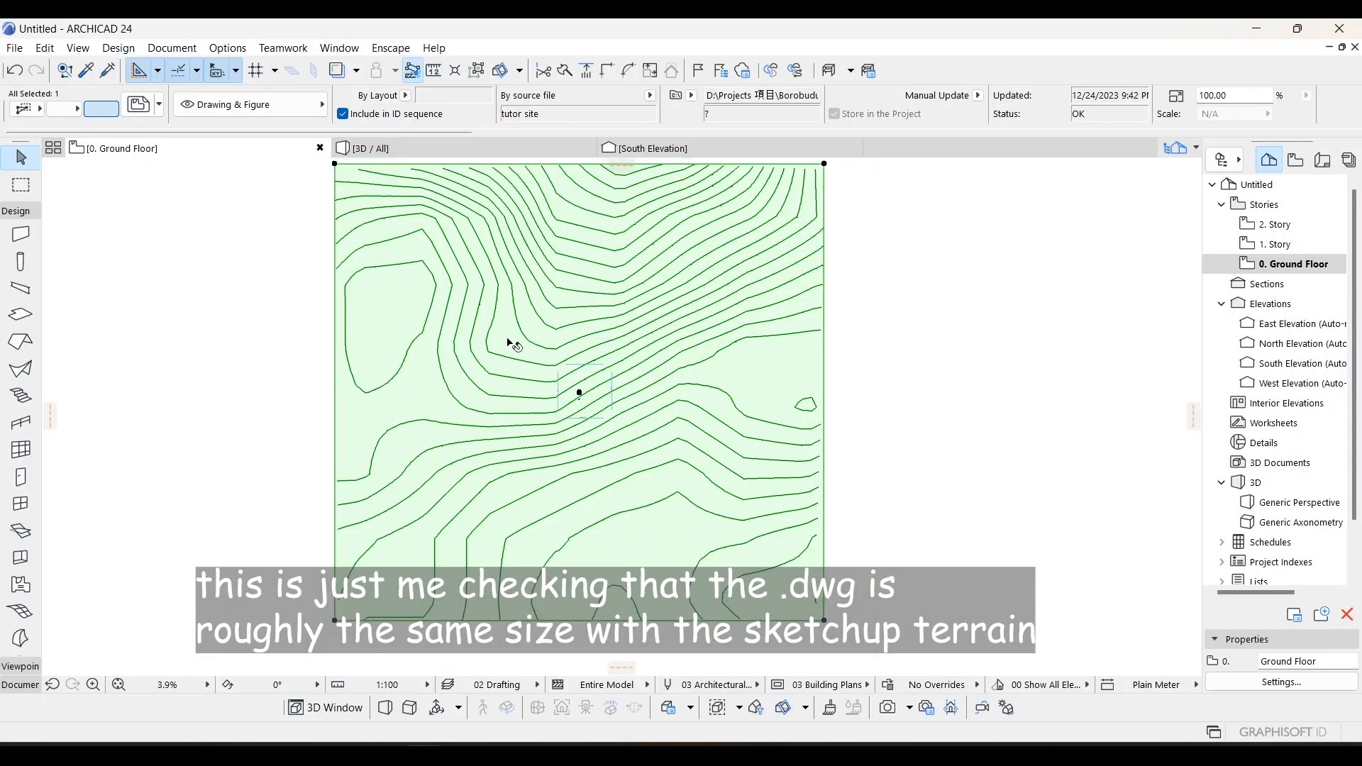
{"action": "scroll", "coordinate": [539, 298], "scroll_direction": "down", "scroll_amount": 2}
{"action": "left_click", "coordinate": [411, 238]}
{"action": "scroll", "coordinate": [410, 493], "scroll_direction": "up", "scroll_amount": 5}
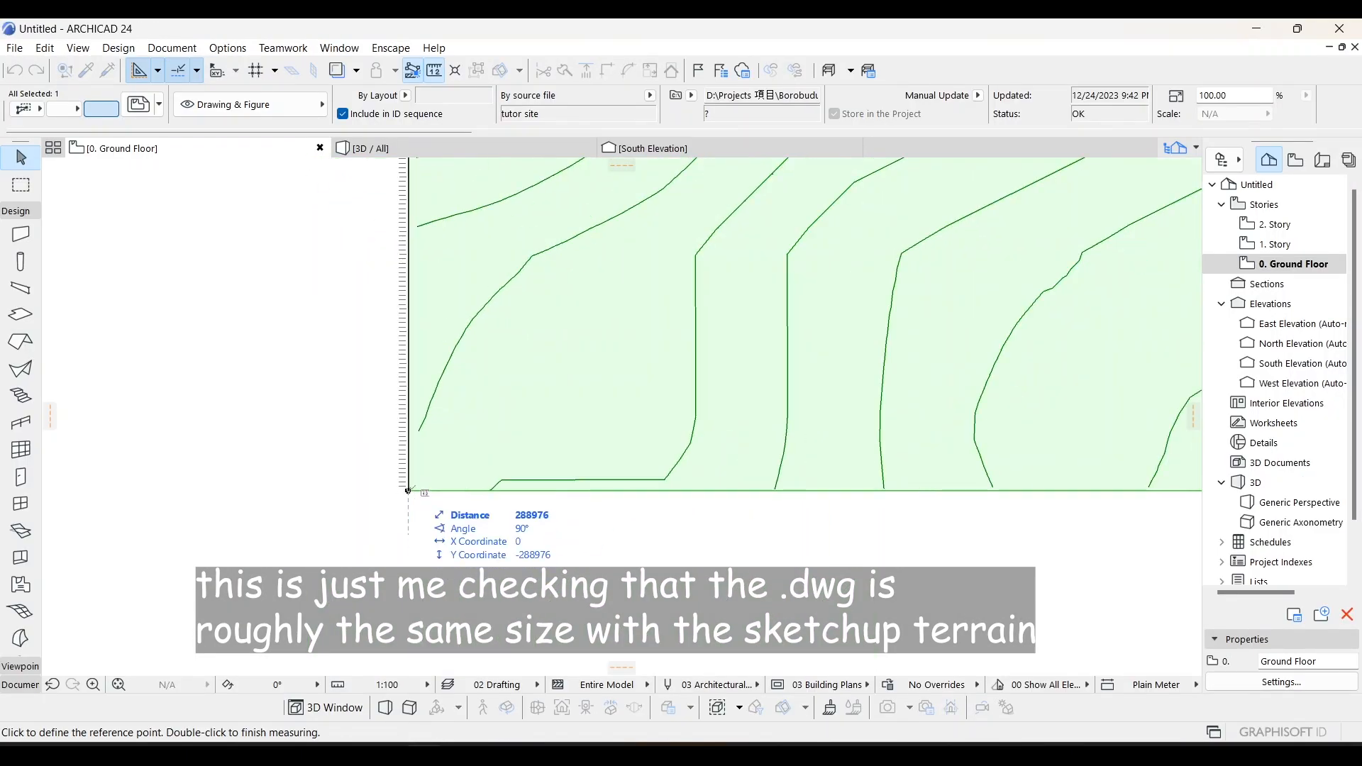
{"action": "key", "text": "Escape"}
{"action": "scroll", "coordinate": [638, 291], "scroll_direction": "down", "scroll_amount": 3}
{"action": "scroll", "coordinate": [563, 423], "scroll_direction": "up", "scroll_amount": 2}
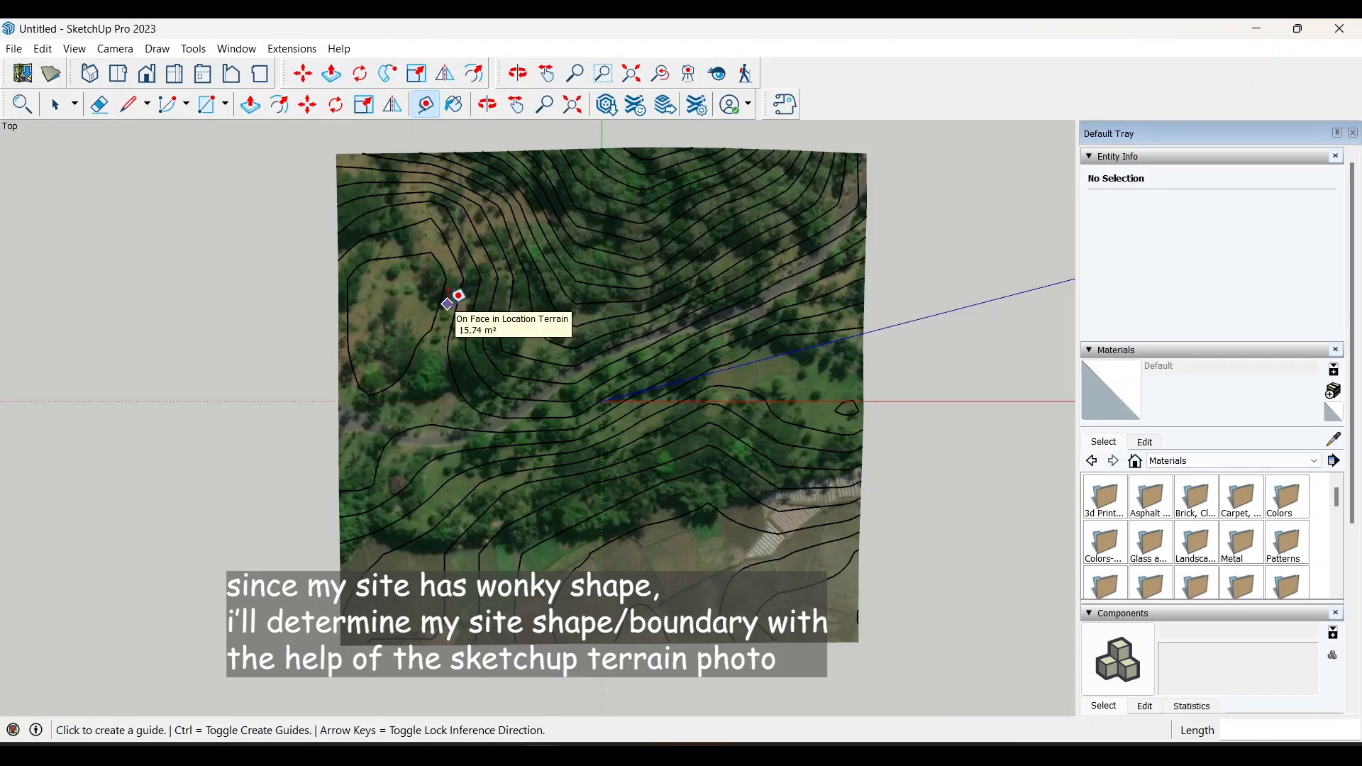
- Capture a rectangular screen snip of the whole terrain in SketchUp's top view
{"action": "key", "text": "super+shift+s"}
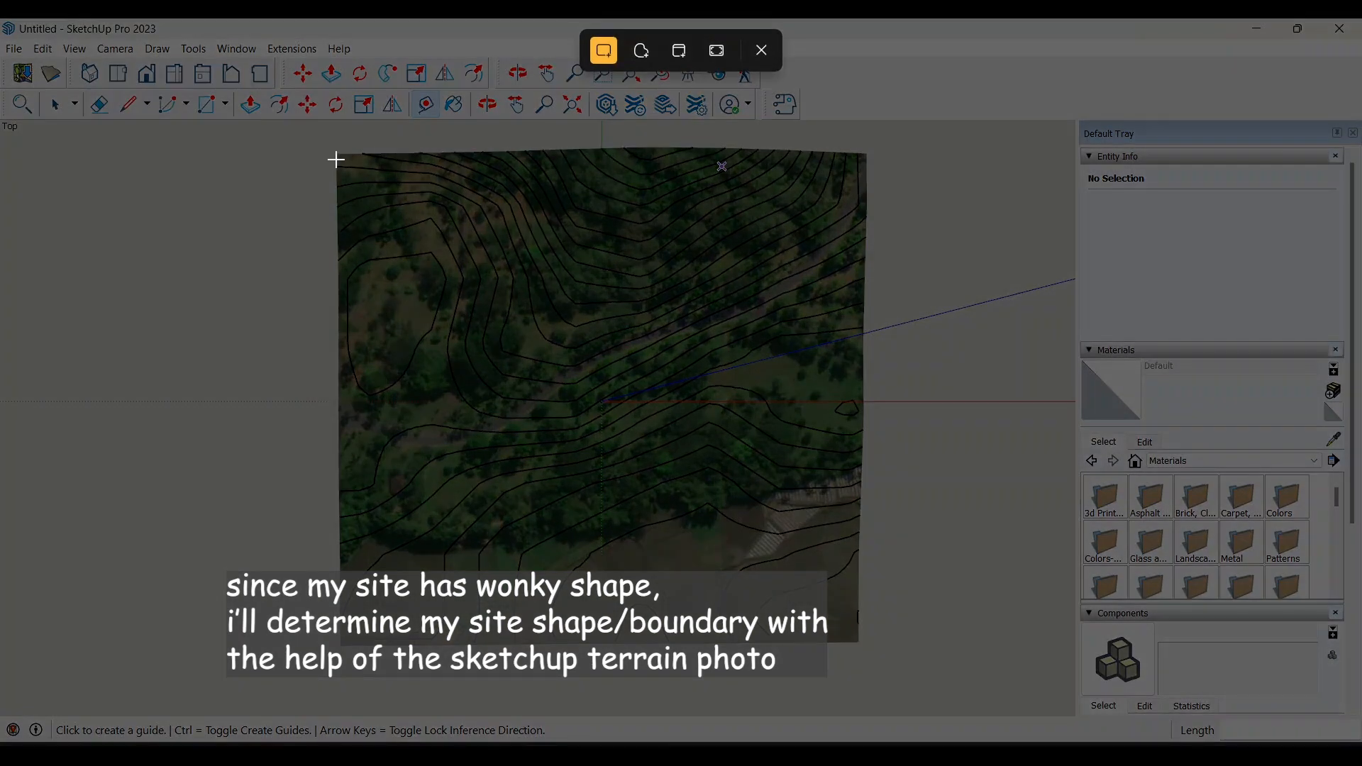
{"action": "left_click_drag", "start_coordinate": [334, 151], "coordinate": [867, 658]}
{"action": "left_click", "coordinate": [51, 73]}
{"action": "key", "text": "t"}
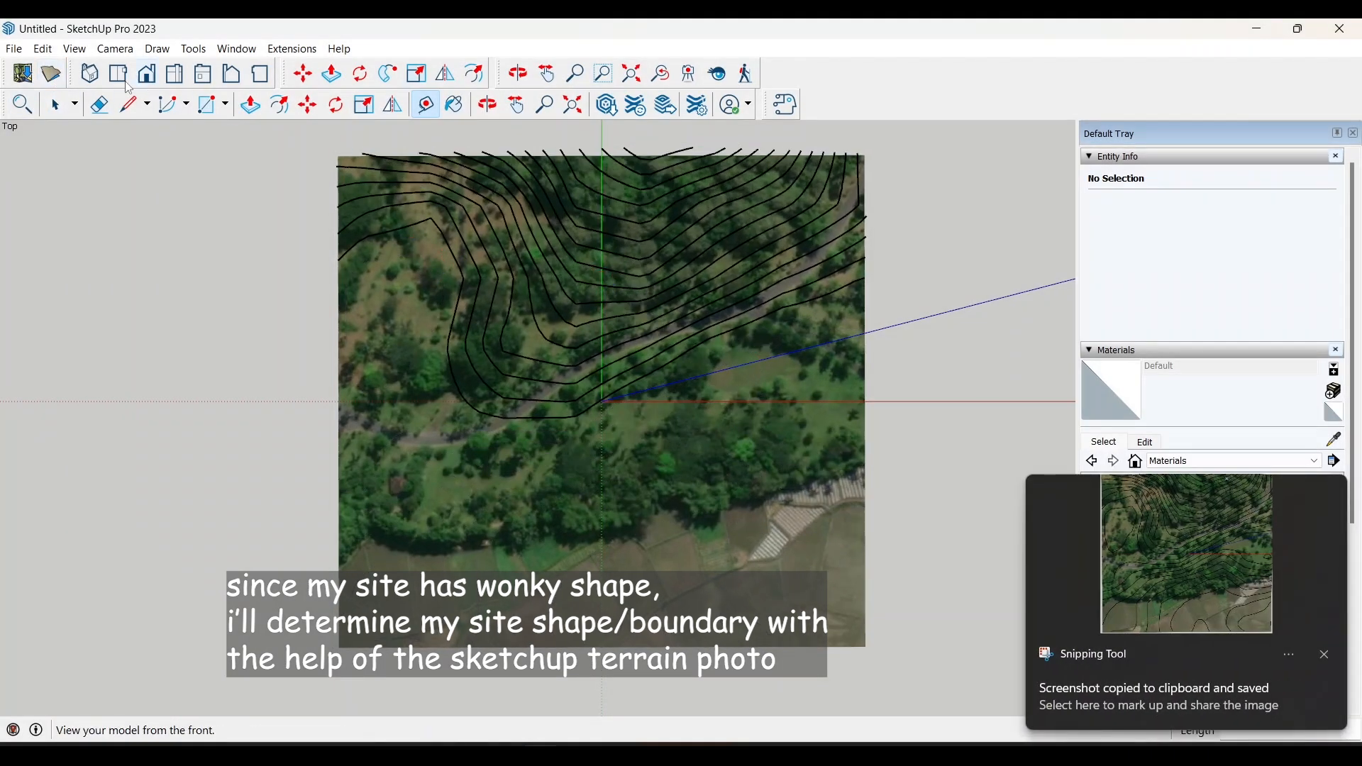
{"action": "left_click", "coordinate": [52, 74]}
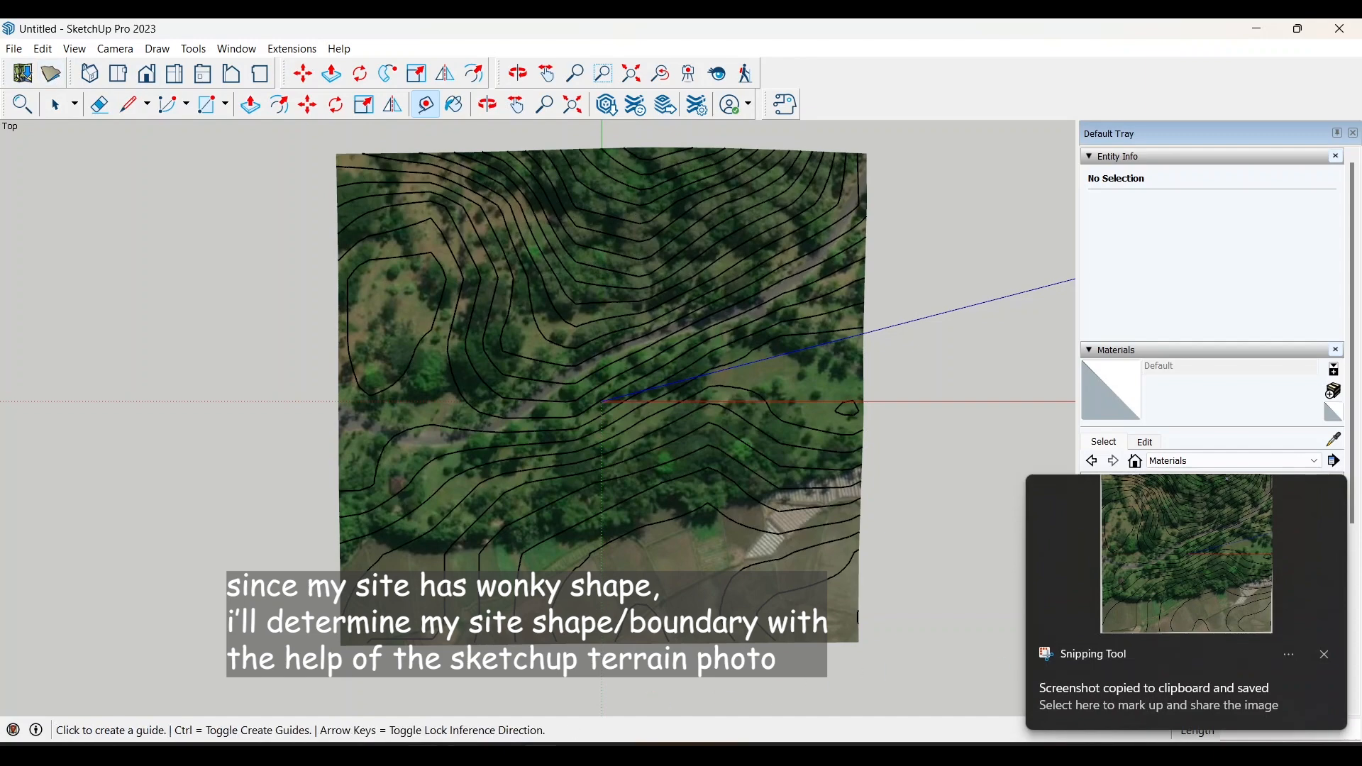
- Switch to Archicad and paste the terrain screenshot onto the ground floor plan near the middle of the contour drawing
{"action": "key", "text": "alt+Tab"}
{"action": "key", "text": "ctrl+v"}
{"action": "right_click", "coordinate": [631, 412]}
{"action": "left_click", "coordinate": [660, 444]}
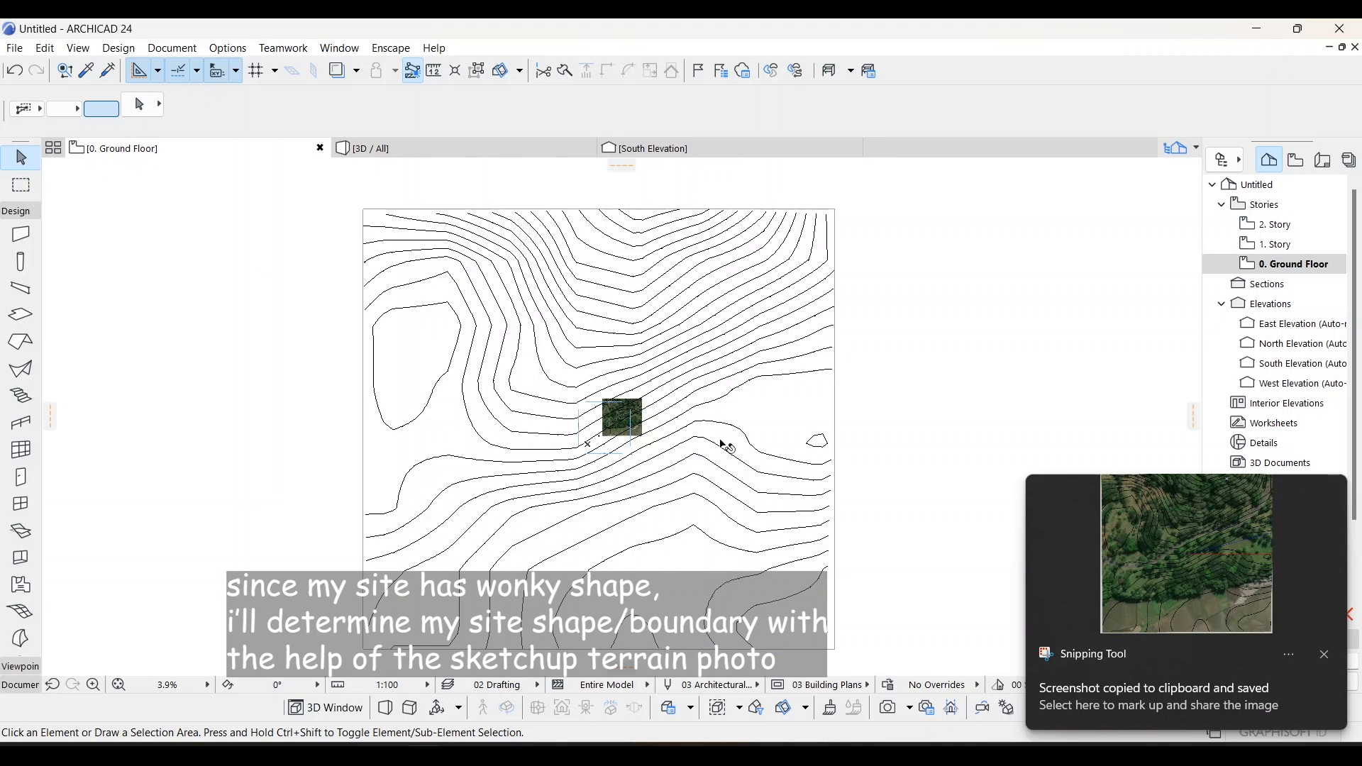
- Select the pasted image and resize it graphically from its upper-left corner to about 281454 wide by 263745 high
{"action": "left_click", "coordinate": [642, 437]}
{"action": "scroll", "coordinate": [642, 435], "scroll_direction": "up", "scroll_amount": 8}
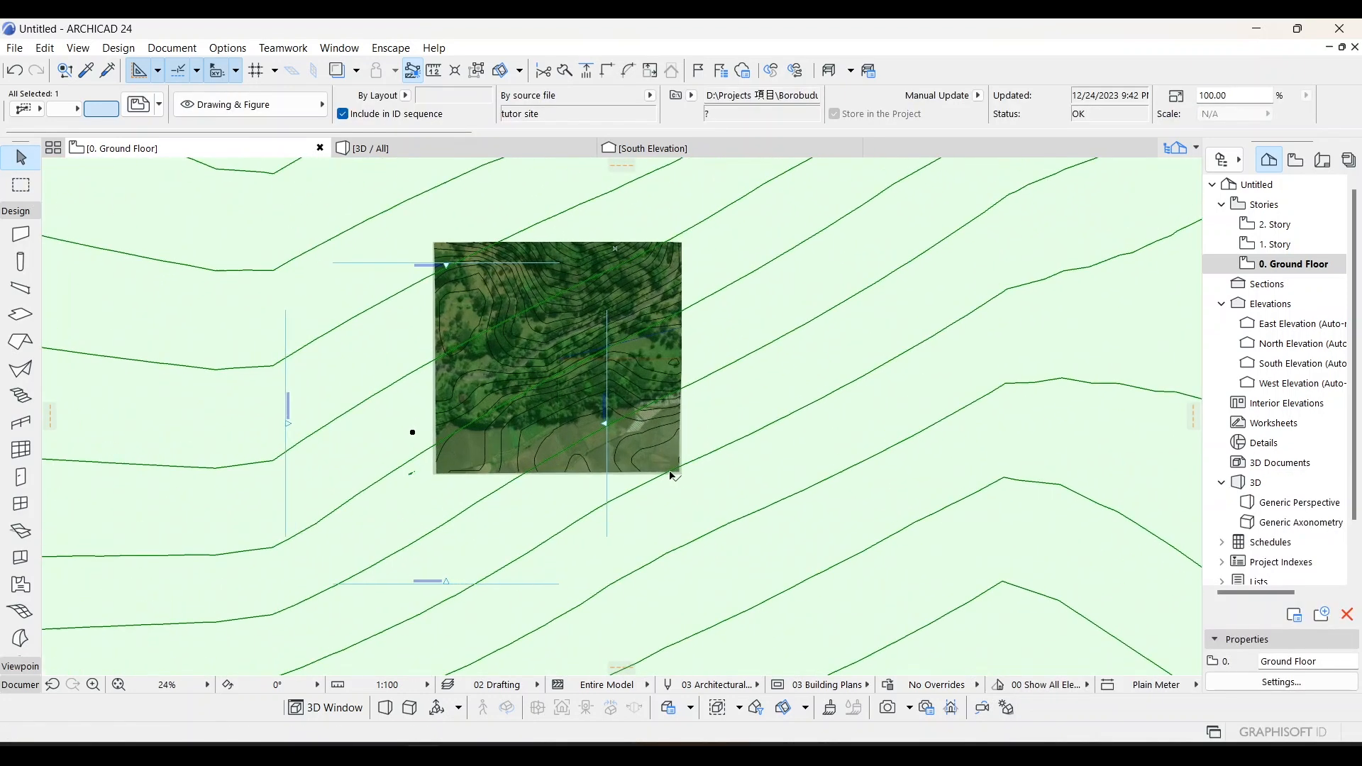
{"action": "left_click", "coordinate": [682, 480]}
{"action": "key", "text": "ctrl+k"}
{"action": "key", "text": "Return"}
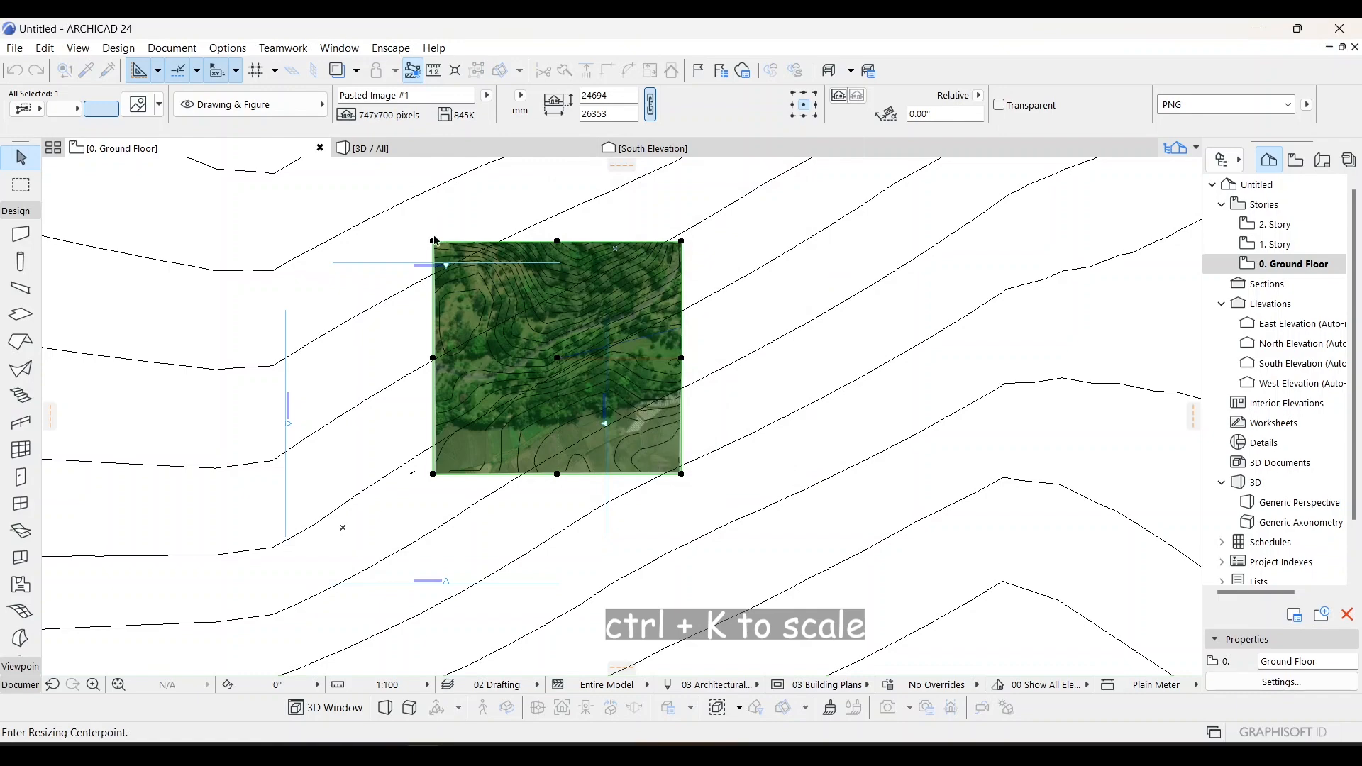
{"action": "left_click", "coordinate": [433, 240]}
{"action": "left_click", "coordinate": [681, 474]}
{"action": "scroll", "coordinate": [743, 329], "scroll_direction": "down", "scroll_amount": 10}
{"action": "left_click", "coordinate": [930, 515]}
- Move the image so its lower-left contour end lands on the matching contour end near the drawing's lower-left corner
{"action": "key", "text": "ctrl+d"}
{"action": "scroll", "coordinate": [725, 518], "scroll_direction": "up", "scroll_amount": 8}
{"action": "left_click", "coordinate": [696, 461]}
{"action": "scroll", "coordinate": [696, 462], "scroll_direction": "down", "scroll_amount": 4}
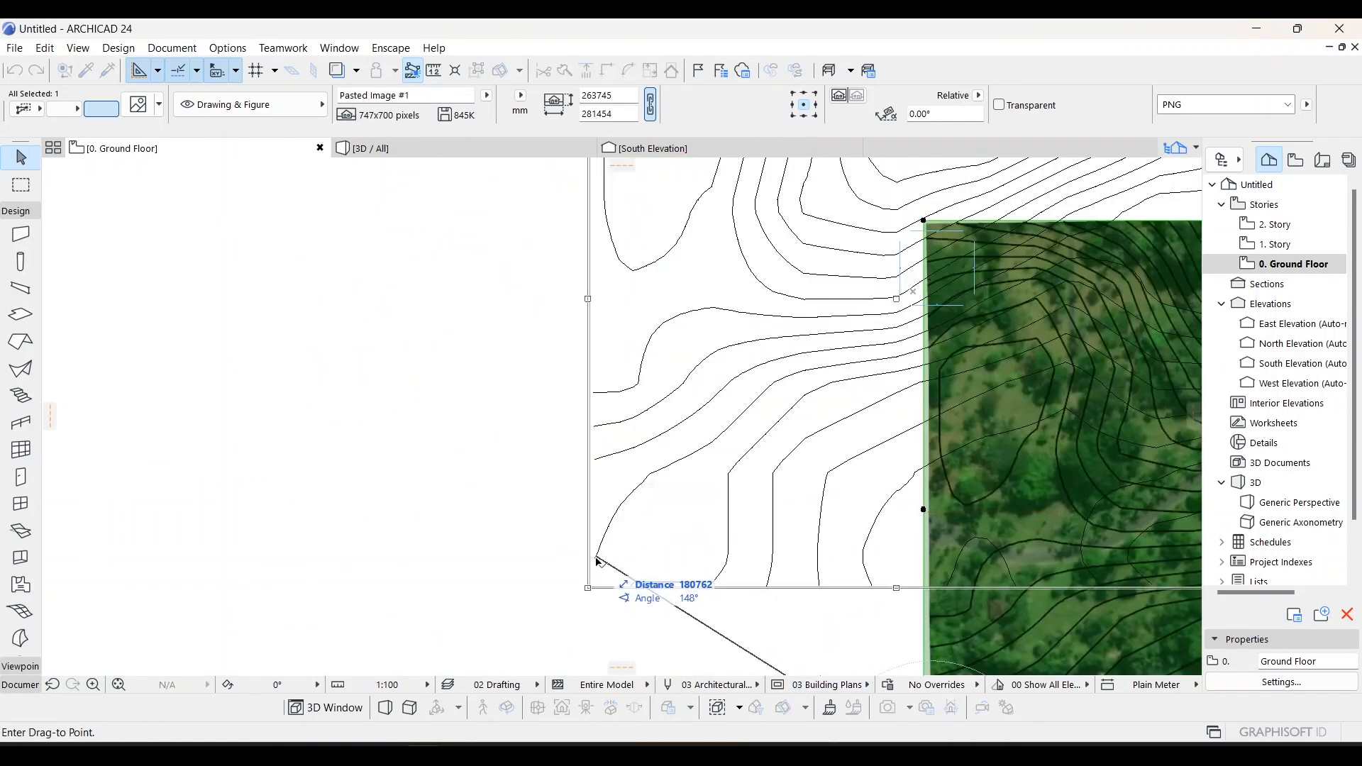
{"action": "left_click", "coordinate": [596, 557]}
- Resize the terrain image proportionally so its upper-right contour end lands on the matching contour end of the drawing
{"action": "scroll", "coordinate": [595, 557], "scroll_direction": "down", "scroll_amount": 4}
{"action": "key", "text": "ctrl+k"}
{"action": "key", "text": "Return"}
{"action": "scroll", "coordinate": [523, 667], "scroll_direction": "up", "scroll_amount": 5}
{"action": "left_click", "coordinate": [474, 634]}
{"action": "left_click", "coordinate": [624, 349]}
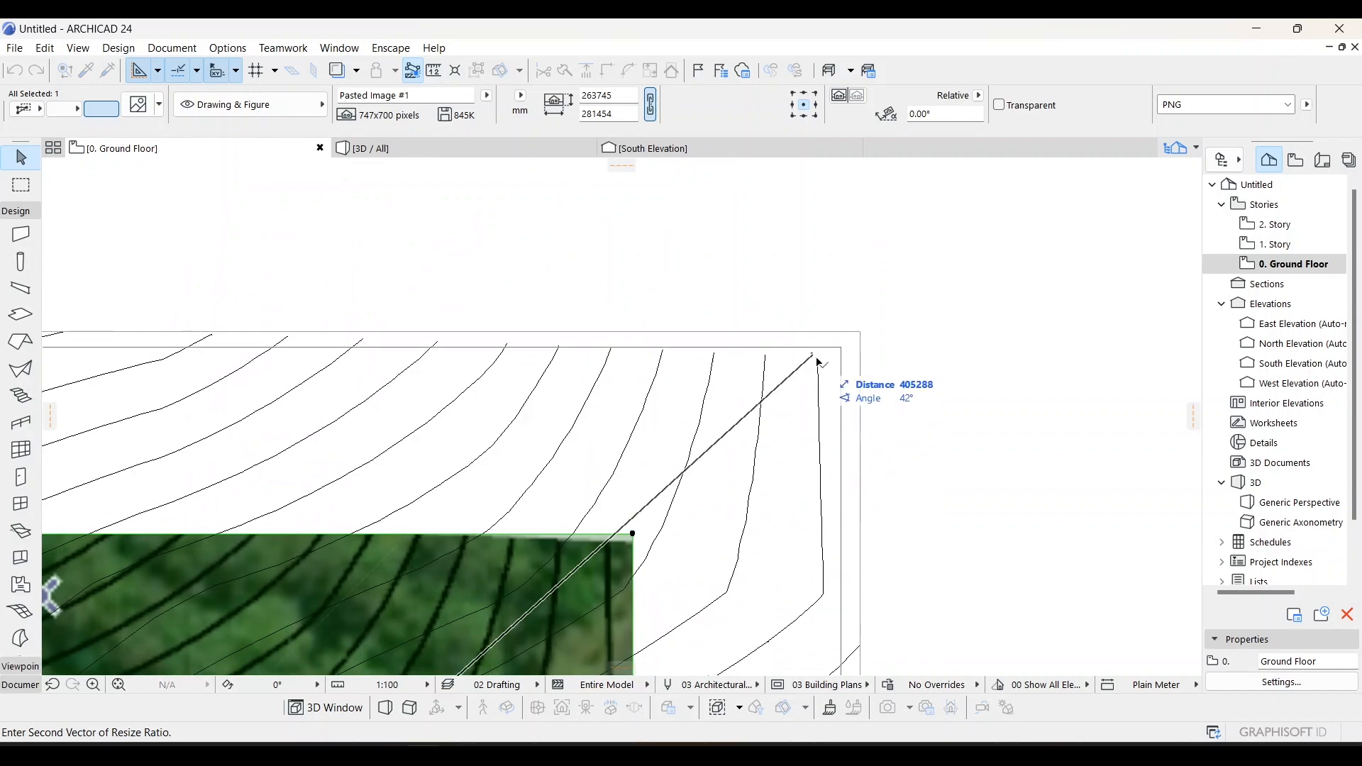
{"action": "left_click", "coordinate": [827, 359]}
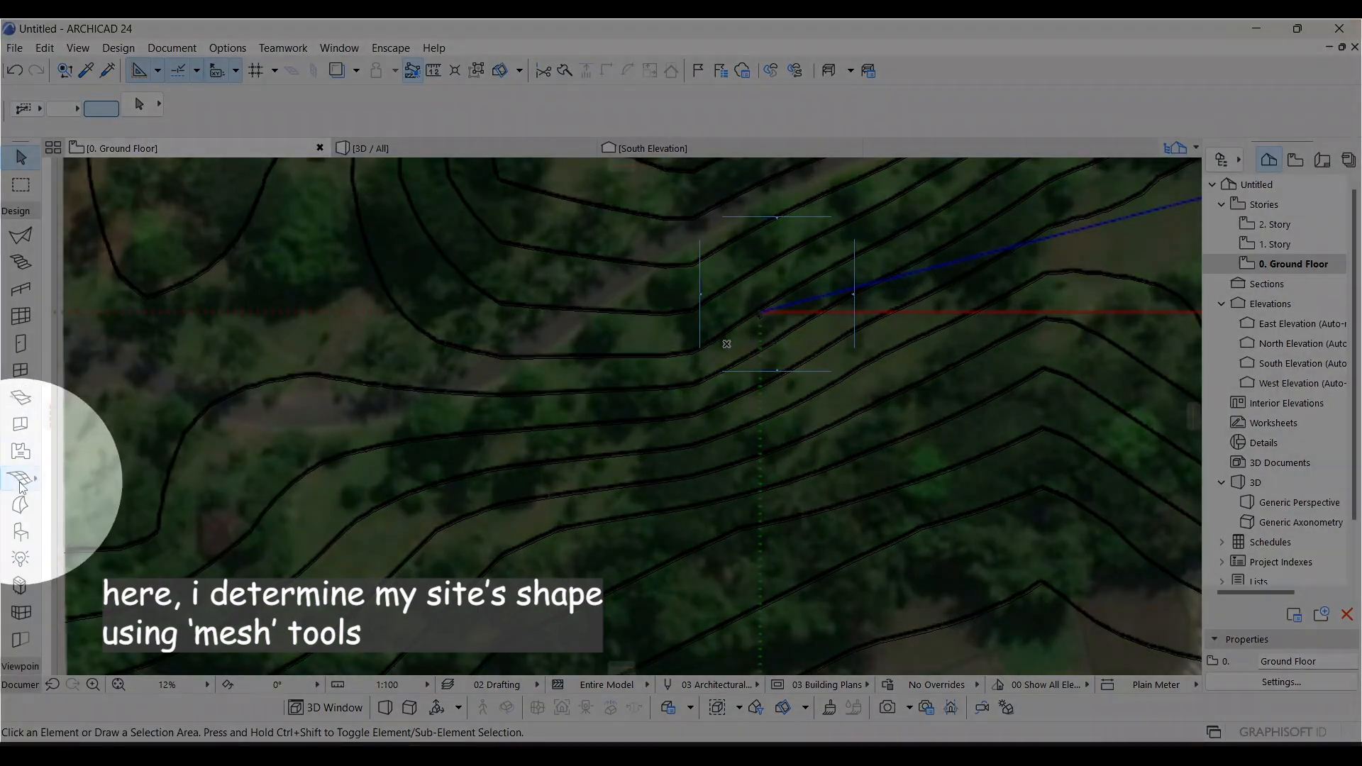
- Start a polygonal mesh over the terrain image and trace the site's west and south edges from its northwest corner below the road
{"action": "left_click", "coordinate": [21, 482]}
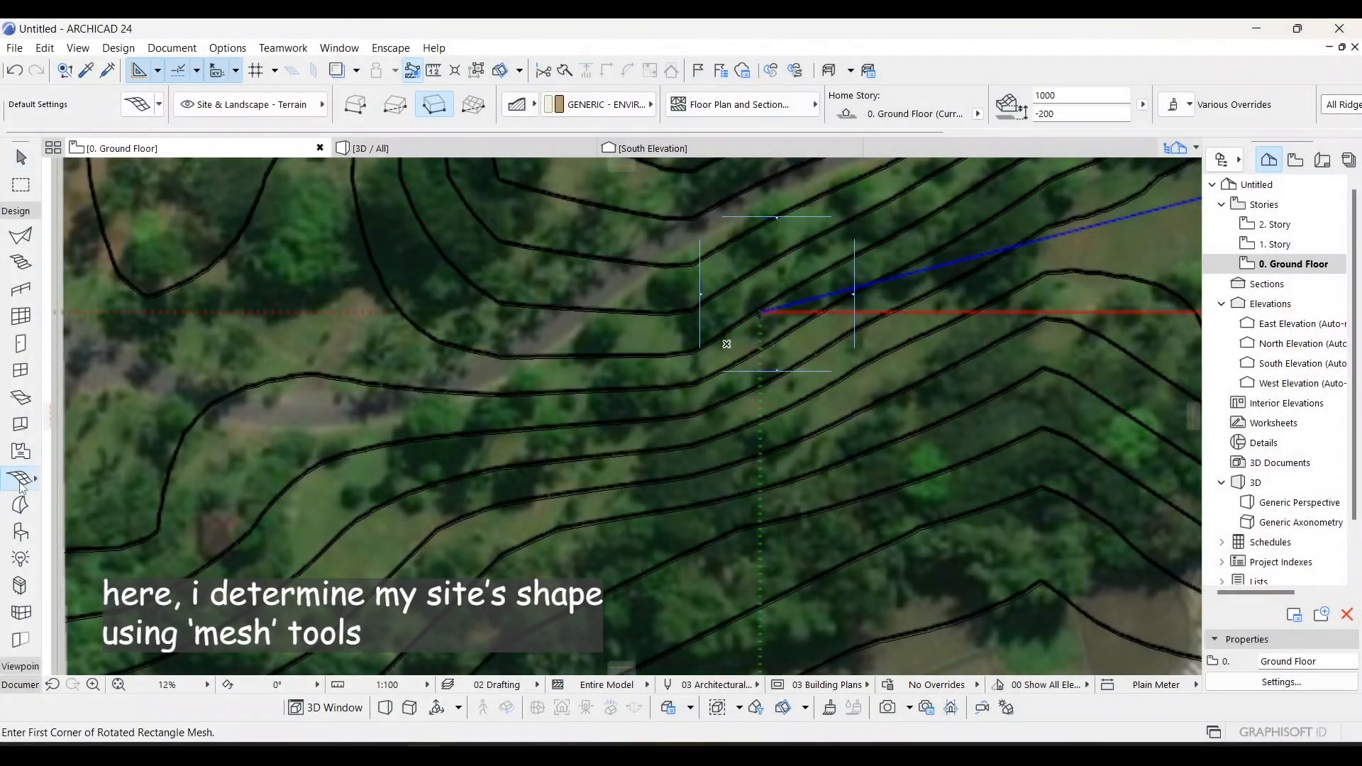
{"action": "middle_click_drag", "start_coordinate": [590, 371], "coordinate": [536, 345]}
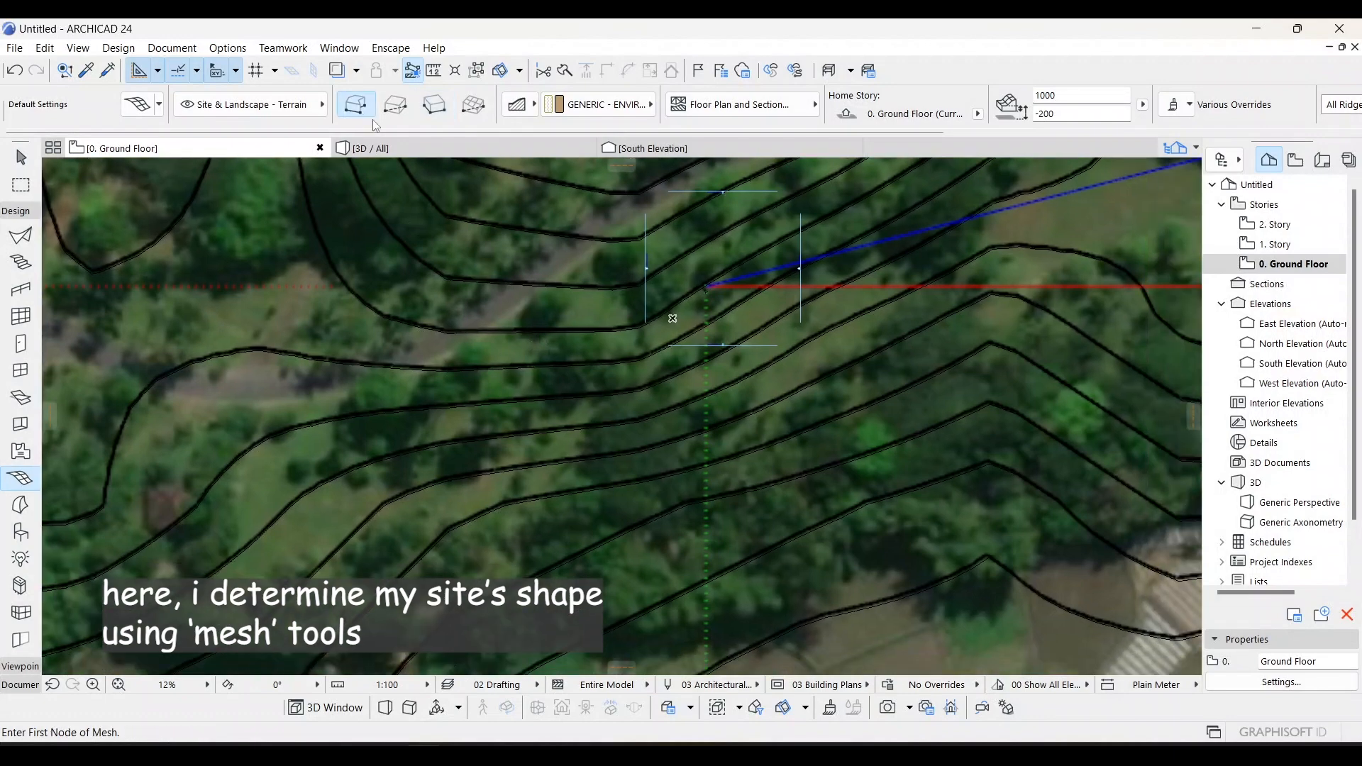
{"action": "middle_click_drag", "start_coordinate": [440, 279], "coordinate": [553, 224]}
{"action": "scroll", "coordinate": [552, 224], "scroll_direction": "down", "scroll_amount": 2}
{"action": "scroll", "coordinate": [403, 311], "scroll_direction": "up", "scroll_amount": 2}
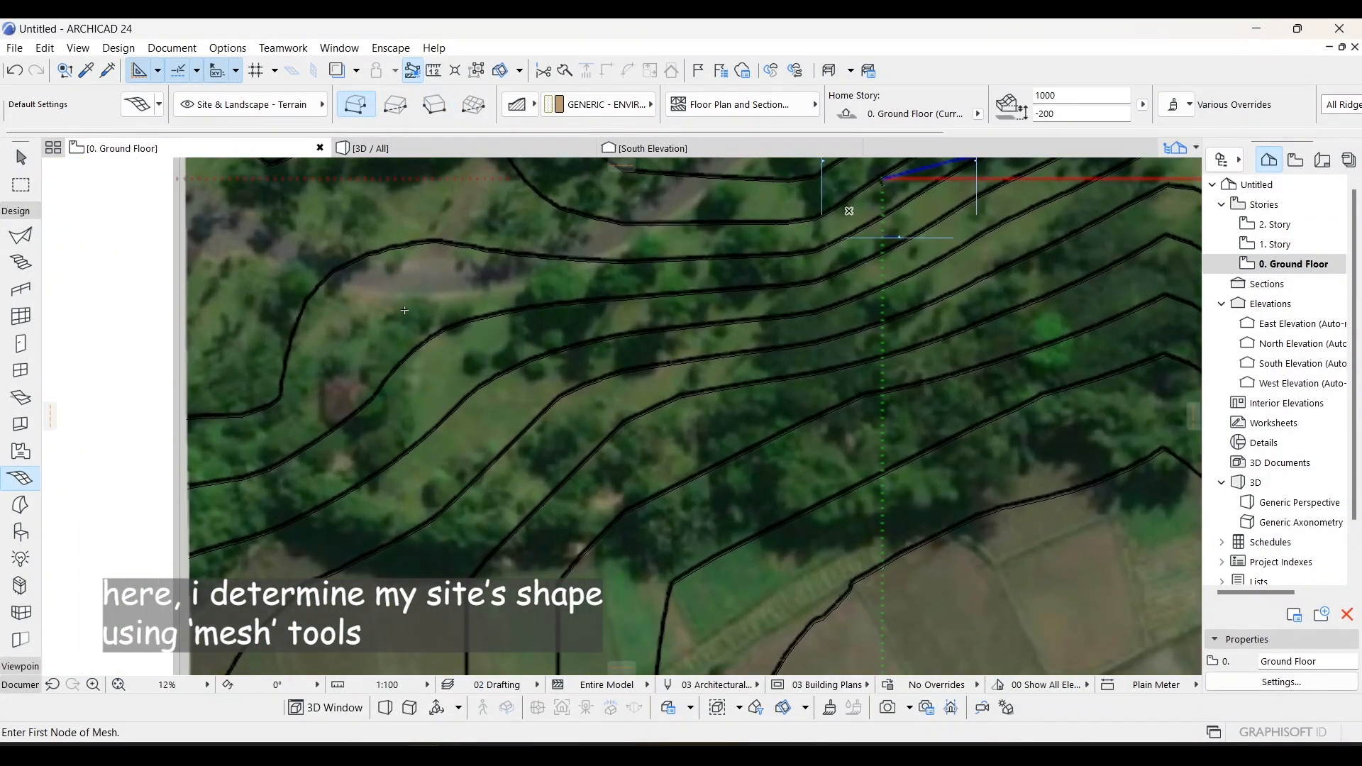
{"action": "left_click", "coordinate": [411, 296]}
{"action": "left_click", "coordinate": [387, 548]}
{"action": "middle_click_drag", "start_coordinate": [885, 494], "coordinate": [571, 523]}
{"action": "left_click", "coordinate": [572, 523]}
{"action": "middle_click_drag", "start_coordinate": [1046, 423], "coordinate": [758, 597]}
{"action": "scroll", "coordinate": [758, 597], "scroll_direction": "down", "scroll_amount": 2}
{"action": "left_click", "coordinate": [650, 615]}
- Trace the site's east side and its northern edge along the road, closing the mesh outline at its first node
{"action": "scroll", "coordinate": [656, 617], "scroll_direction": "up", "scroll_amount": 3}
{"action": "middle_click_drag", "start_coordinate": [615, 370], "coordinate": [658, 661]}
{"action": "left_click", "coordinate": [629, 384]}
{"action": "left_click", "coordinate": [449, 425]}
{"action": "left_click", "coordinate": [314, 482]}
{"action": "left_click", "coordinate": [183, 552]}
{"action": "middle_click_drag", "start_coordinate": [182, 554], "coordinate": [783, 324]}
{"action": "left_click", "coordinate": [604, 449]}
{"action": "left_click", "coordinate": [484, 508]}
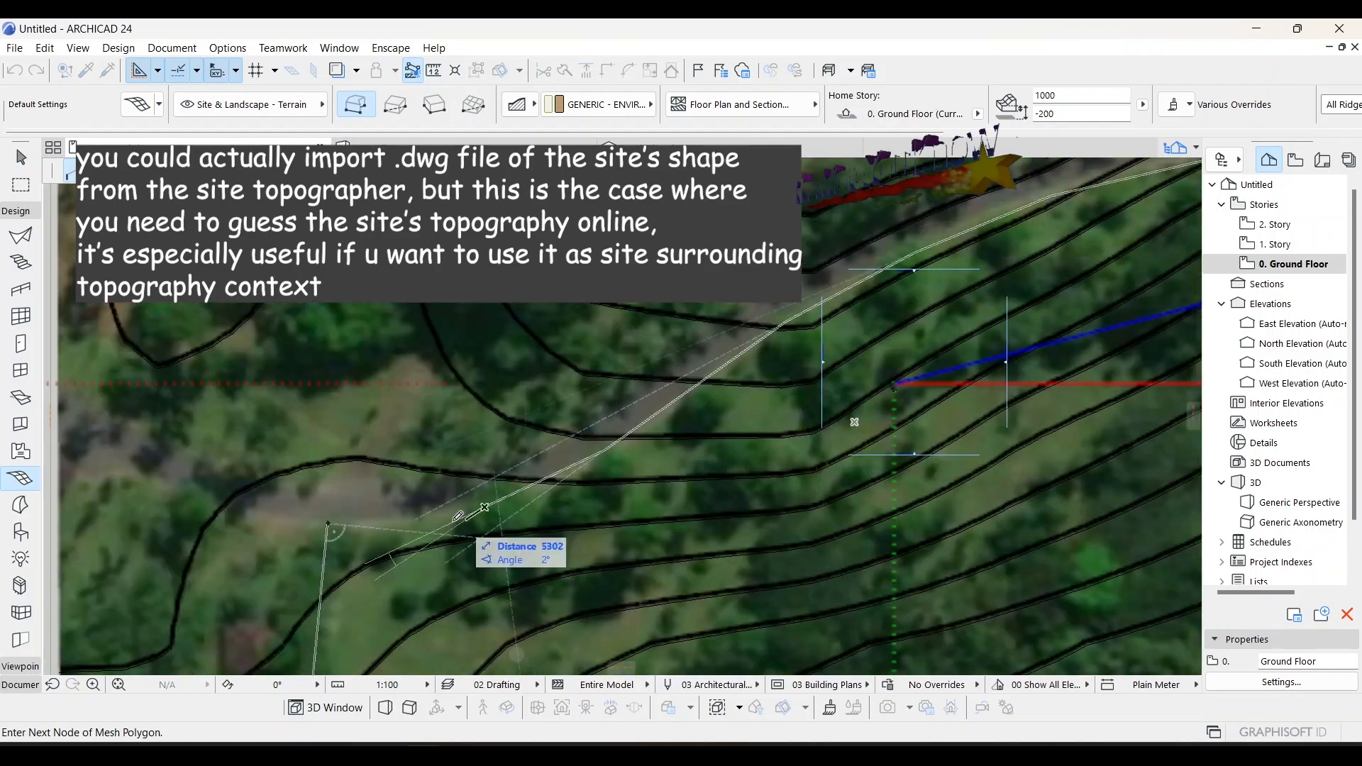
{"action": "left_click", "coordinate": [392, 522]}
{"action": "left_click", "coordinate": [328, 524]}
{"action": "scroll", "coordinate": [401, 374], "scroll_direction": "down", "scroll_amount": 6}
{"action": "scroll", "coordinate": [425, 376], "scroll_direction": "up", "scroll_amount": 2}
{"action": "key", "text": "Escape"}
{"action": "left_click", "coordinate": [739, 494]}
{"action": "left_click", "coordinate": [739, 494]}
{"action": "left_click", "coordinate": [751, 494]}
{"action": "left_click", "coordinate": [725, 494]}
{"action": "scroll", "coordinate": [726, 493], "scroll_direction": "up", "scroll_amount": 4}
{"action": "left_click", "coordinate": [794, 482]}
{"action": "scroll", "coordinate": [789, 486], "scroll_direction": "down", "scroll_amount": 4}
{"action": "key", "text": "Escape"}
{"action": "scroll", "coordinate": [390, 518], "scroll_direction": "up", "scroll_amount": 3}
{"action": "scroll", "coordinate": [384, 618], "scroll_direction": "down", "scroll_amount": 5}
{"action": "middle_click_drag", "start_coordinate": [710, 488], "coordinate": [751, 401]}
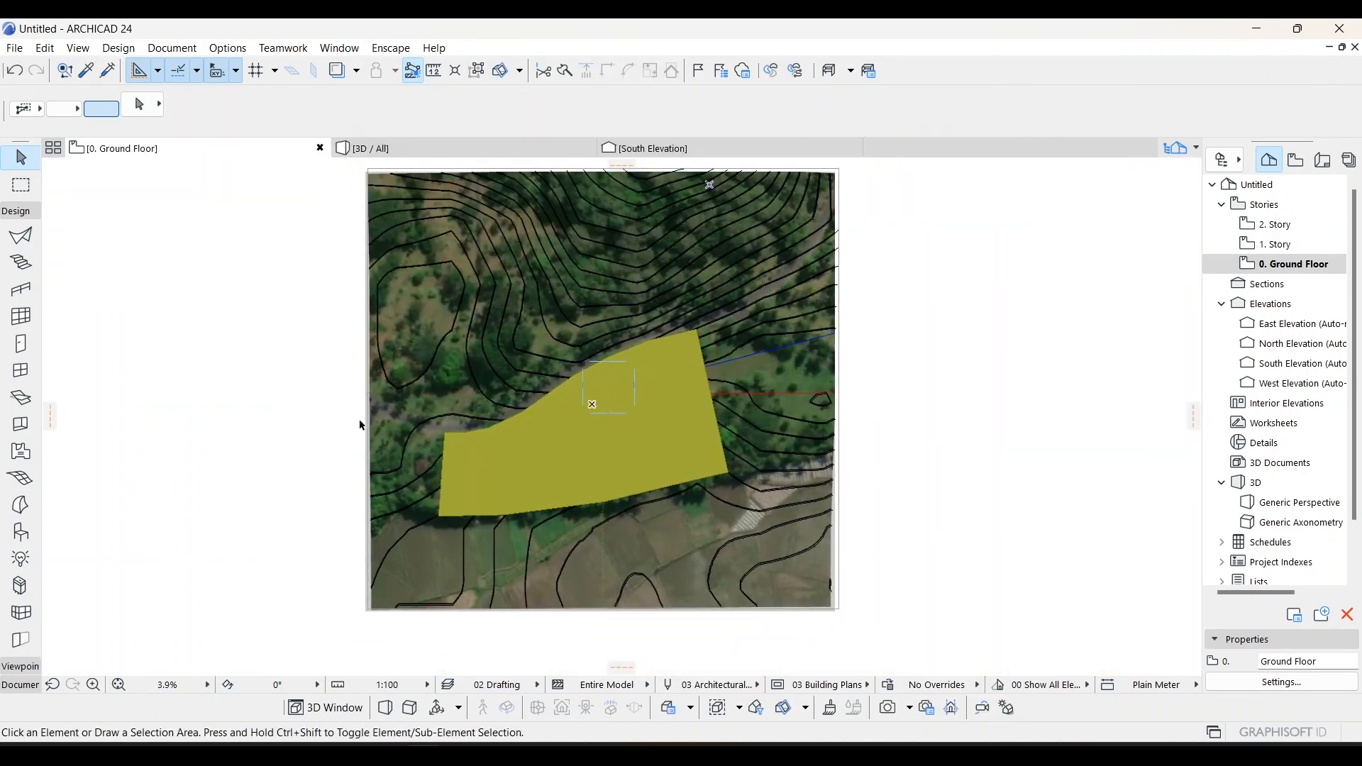
{"action": "scroll", "coordinate": [629, 398], "scroll_direction": "up", "scroll_amount": 3}
{"action": "key", "text": "ctrl+z"}
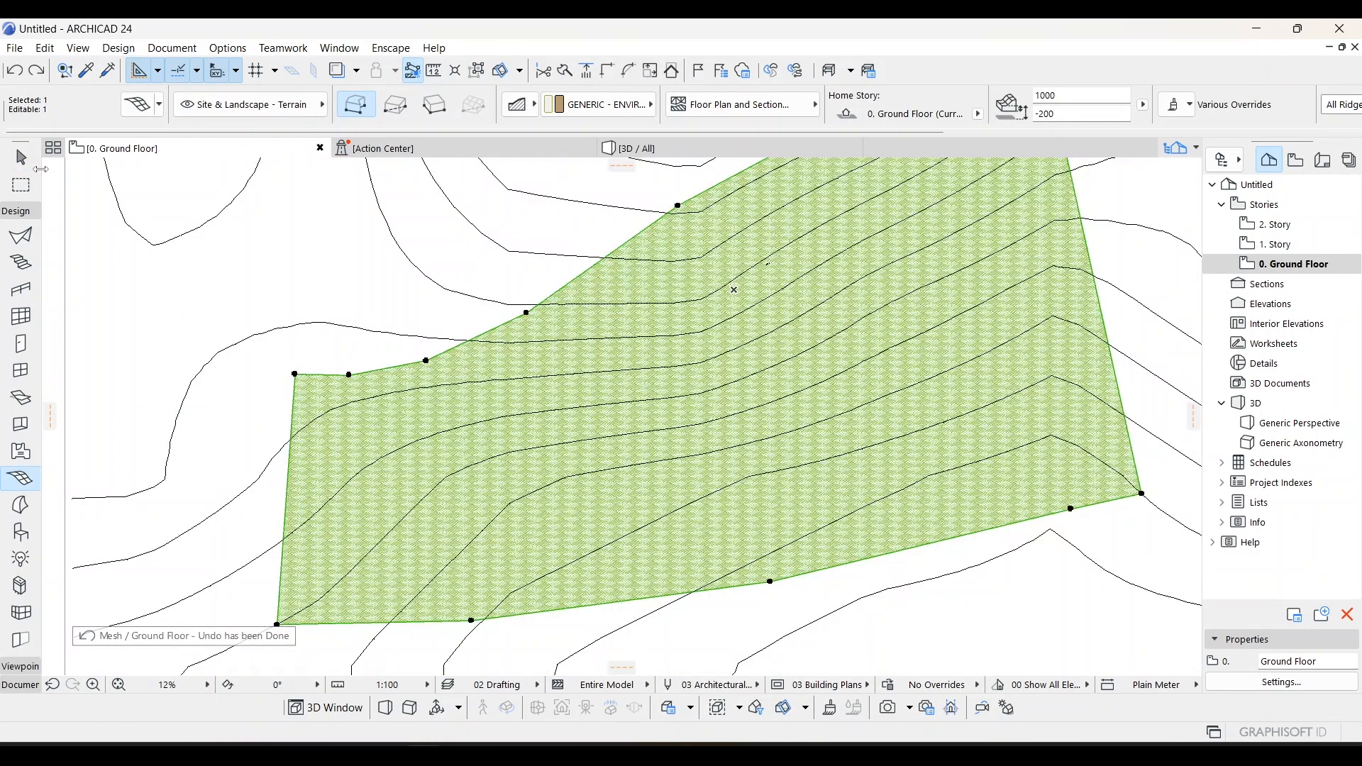
- Explode the DWG contour drawing into the current view, keeping the original elements and using the drawing's layer
{"action": "left_click", "coordinate": [77, 203]}
{"action": "right_click", "coordinate": [111, 219]}
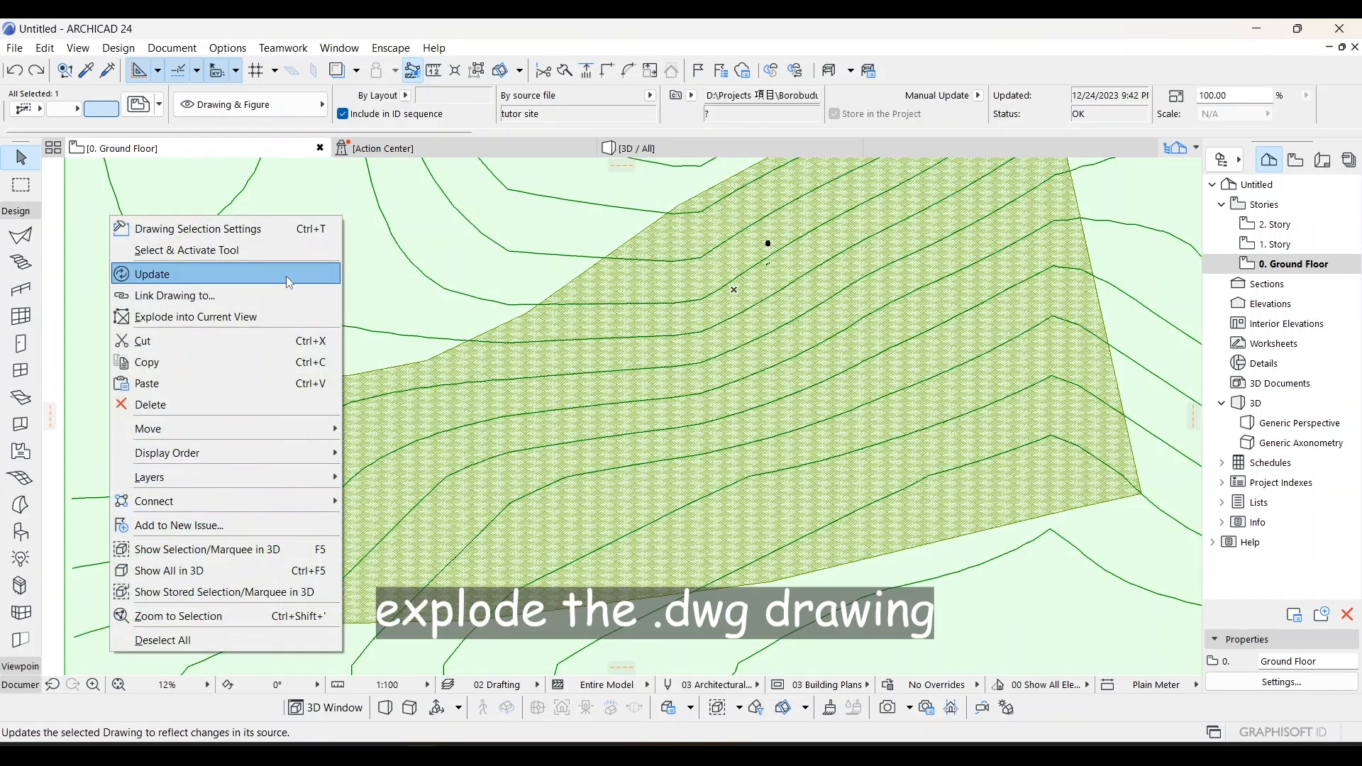
{"action": "left_click", "coordinate": [284, 315]}
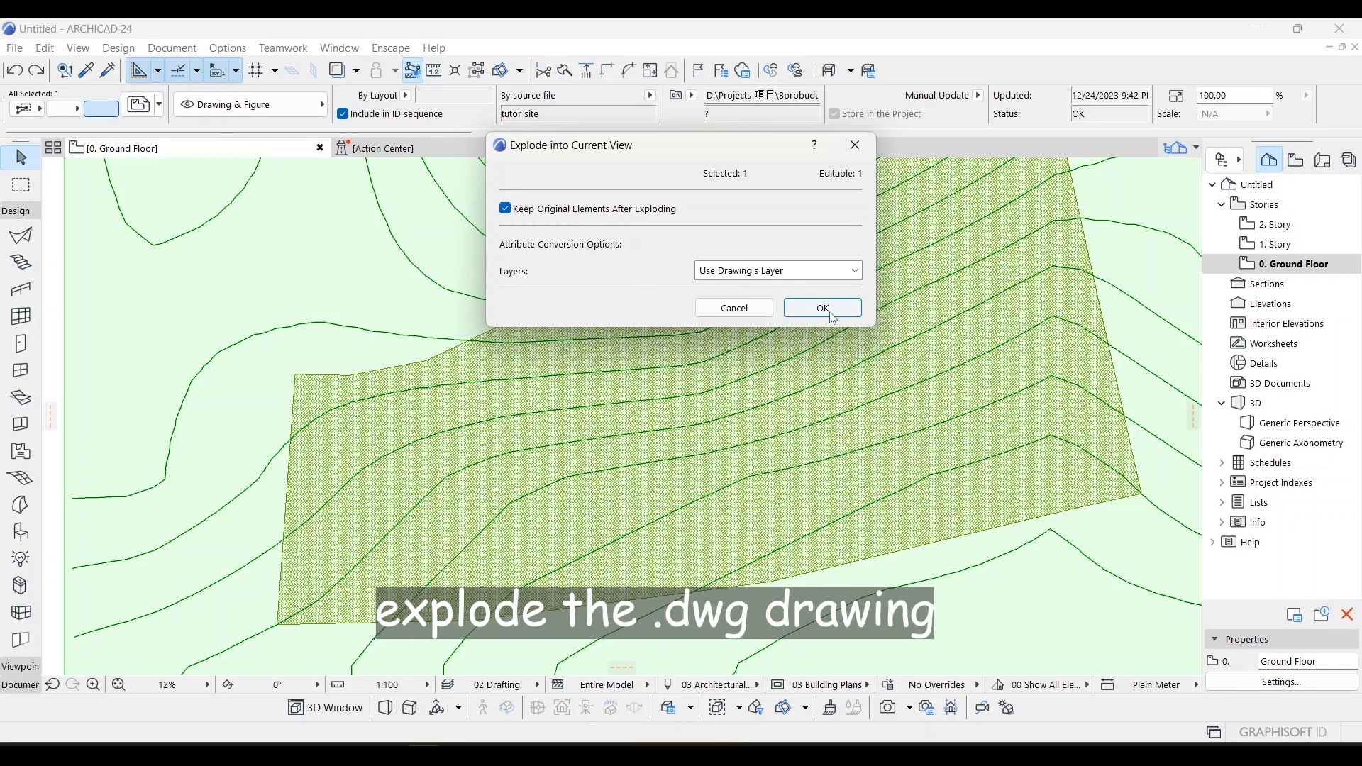
{"action": "left_click", "coordinate": [823, 309]}
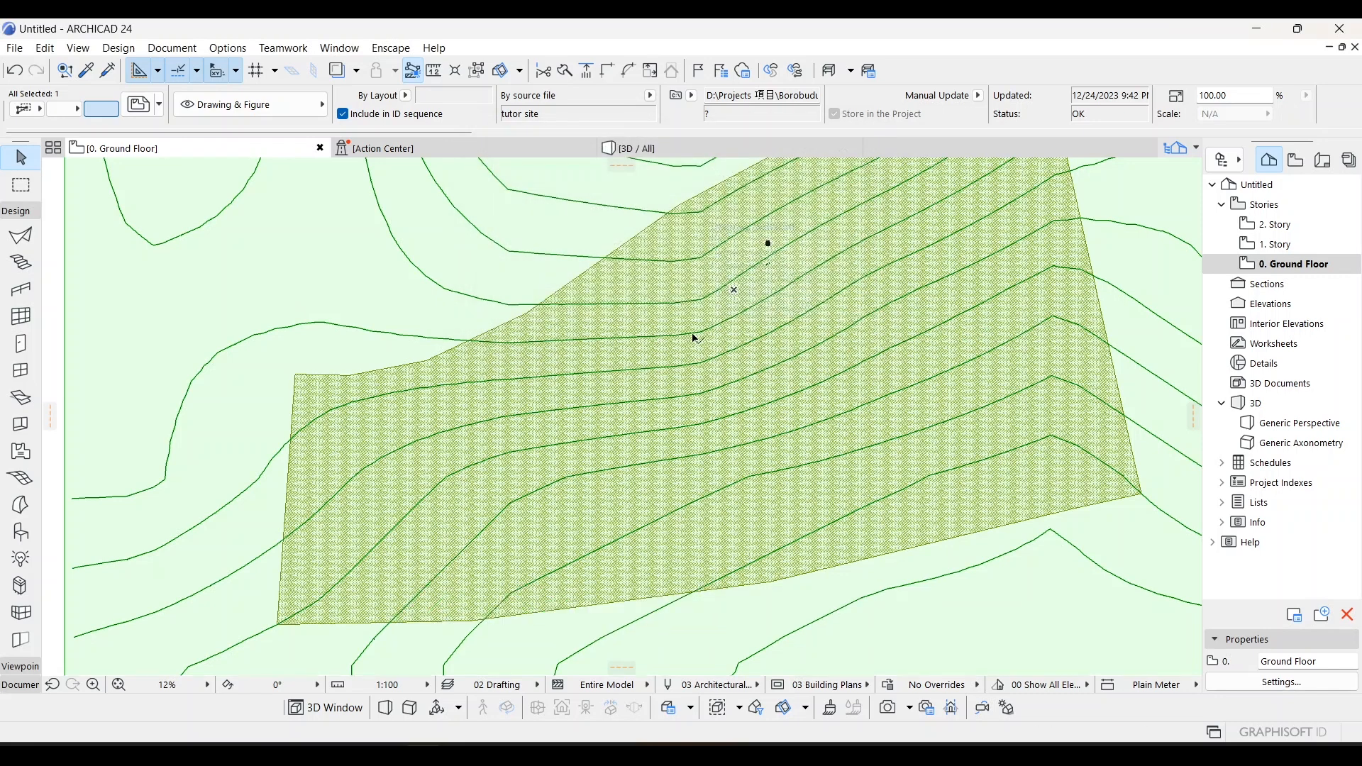
- Delete the original DWG drawing so that only the exploded contour lines remain around the mesh
{"action": "key", "text": "ctrl+z"}
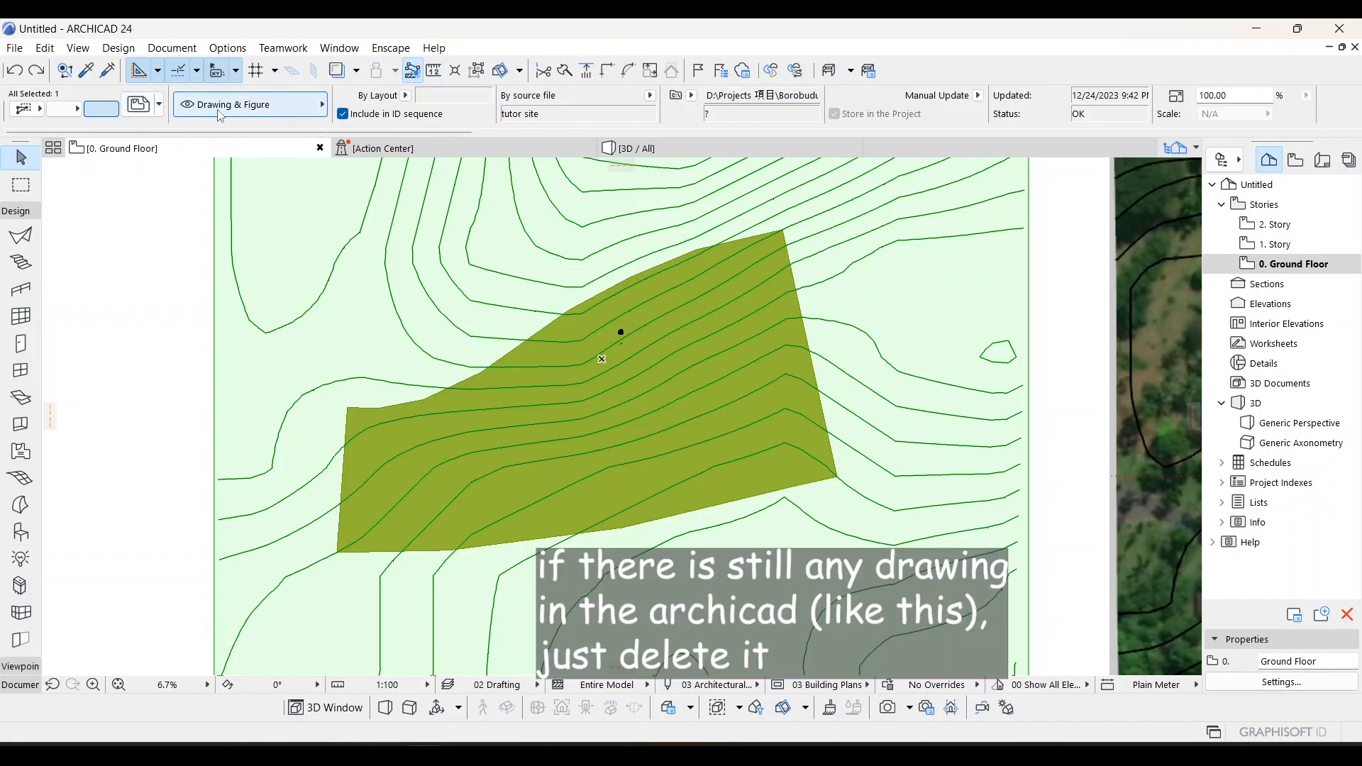
{"action": "key", "text": "Escape"}
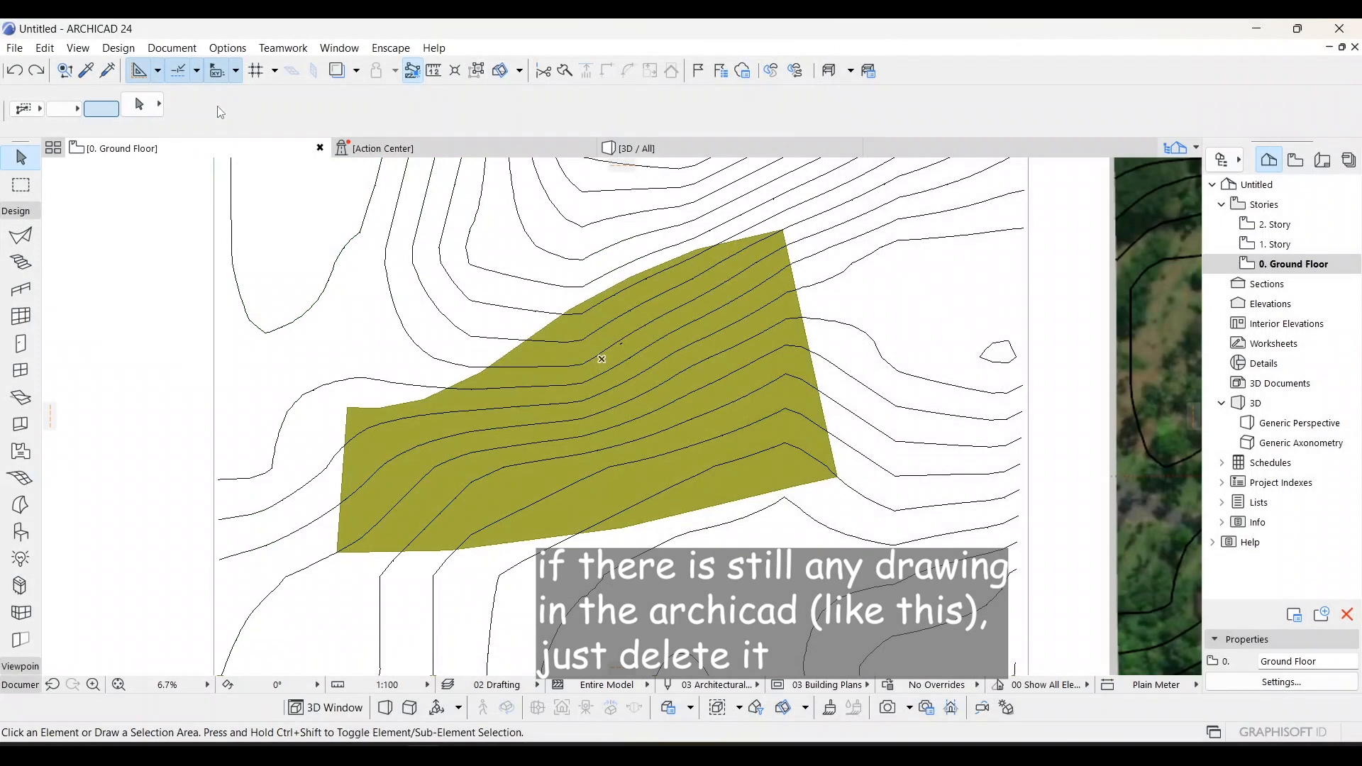
{"action": "left_click", "coordinate": [255, 362]}
{"action": "key", "text": "Escape"}
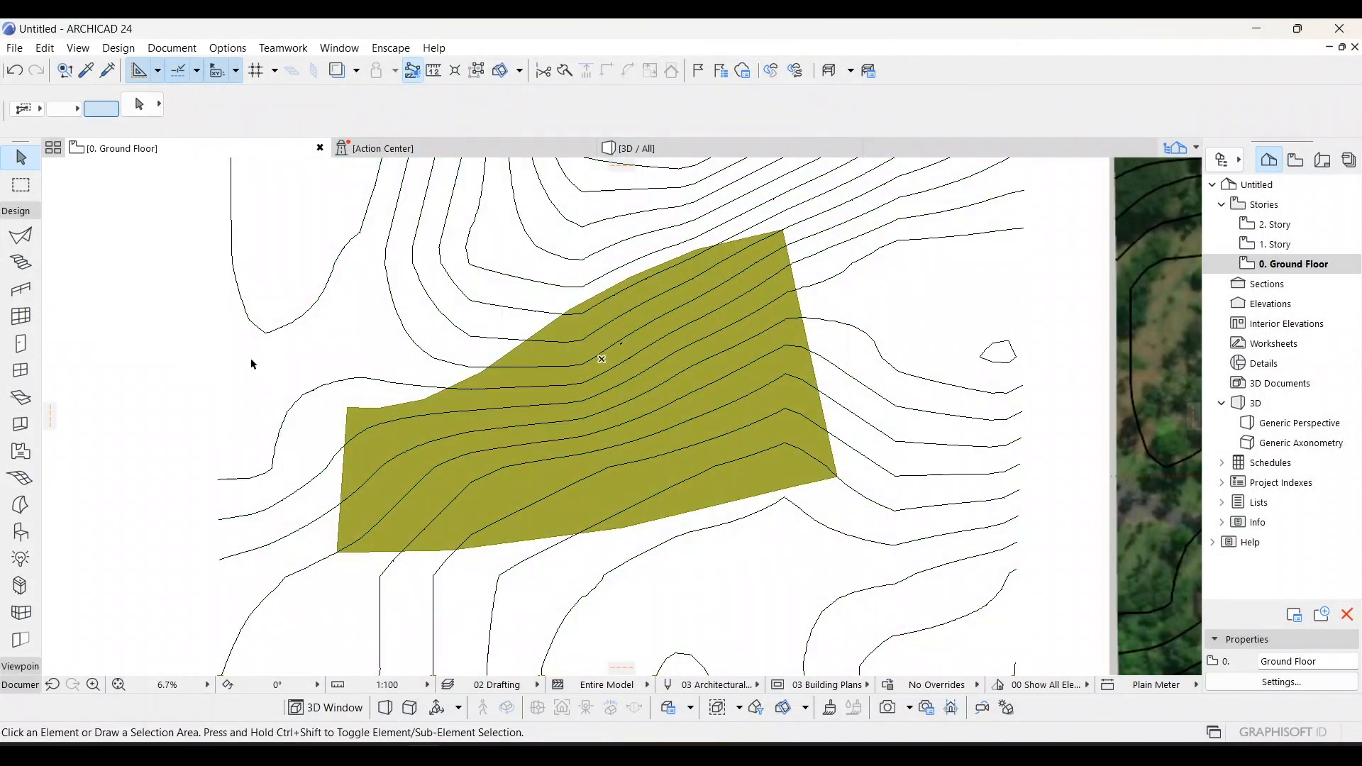
{"action": "left_click", "coordinate": [284, 411]}
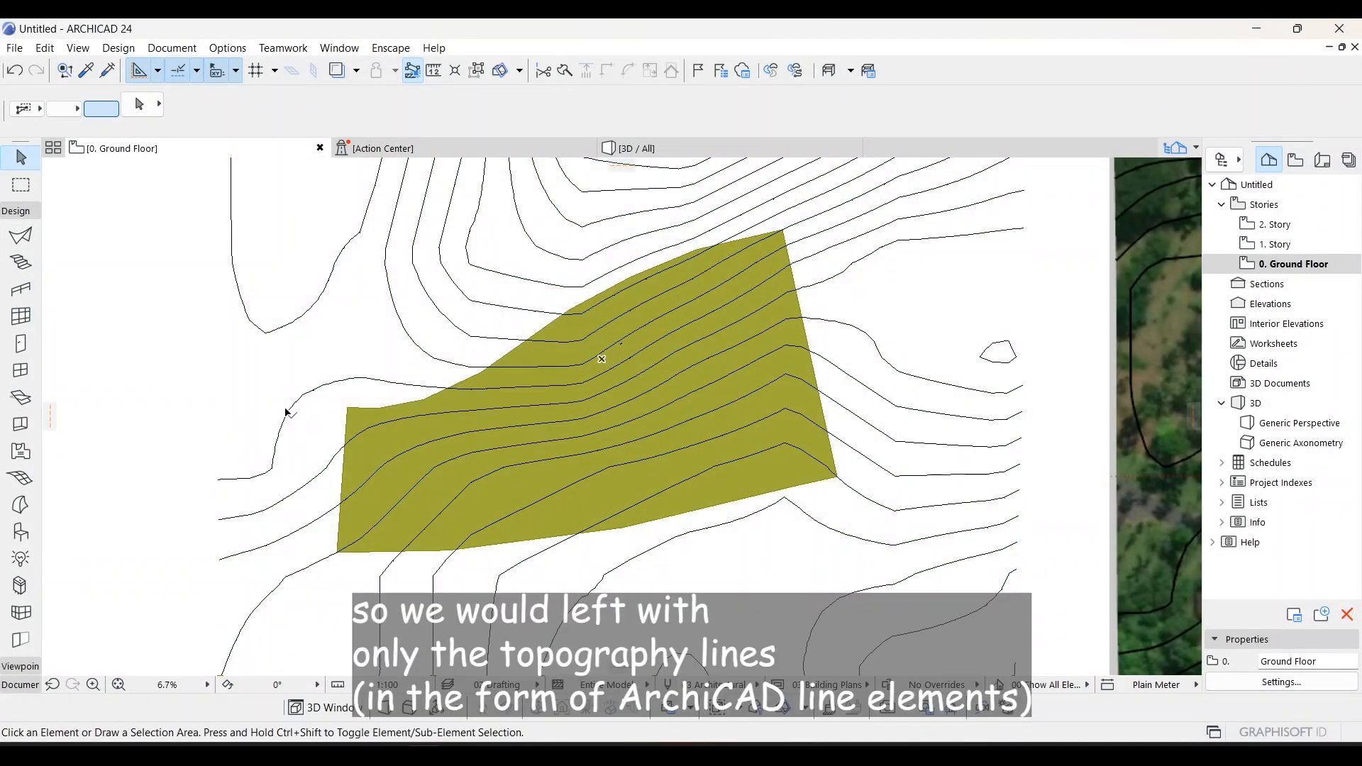
- Select the mesh with the Mesh tool and imprint the three lowest contour lines onto it as new points fitted to user ridges
{"action": "key", "text": "ctrl+a"}
{"action": "left_click", "coordinate": [20, 477]}
{"action": "left_click", "coordinate": [356, 415], "text": "shift"}
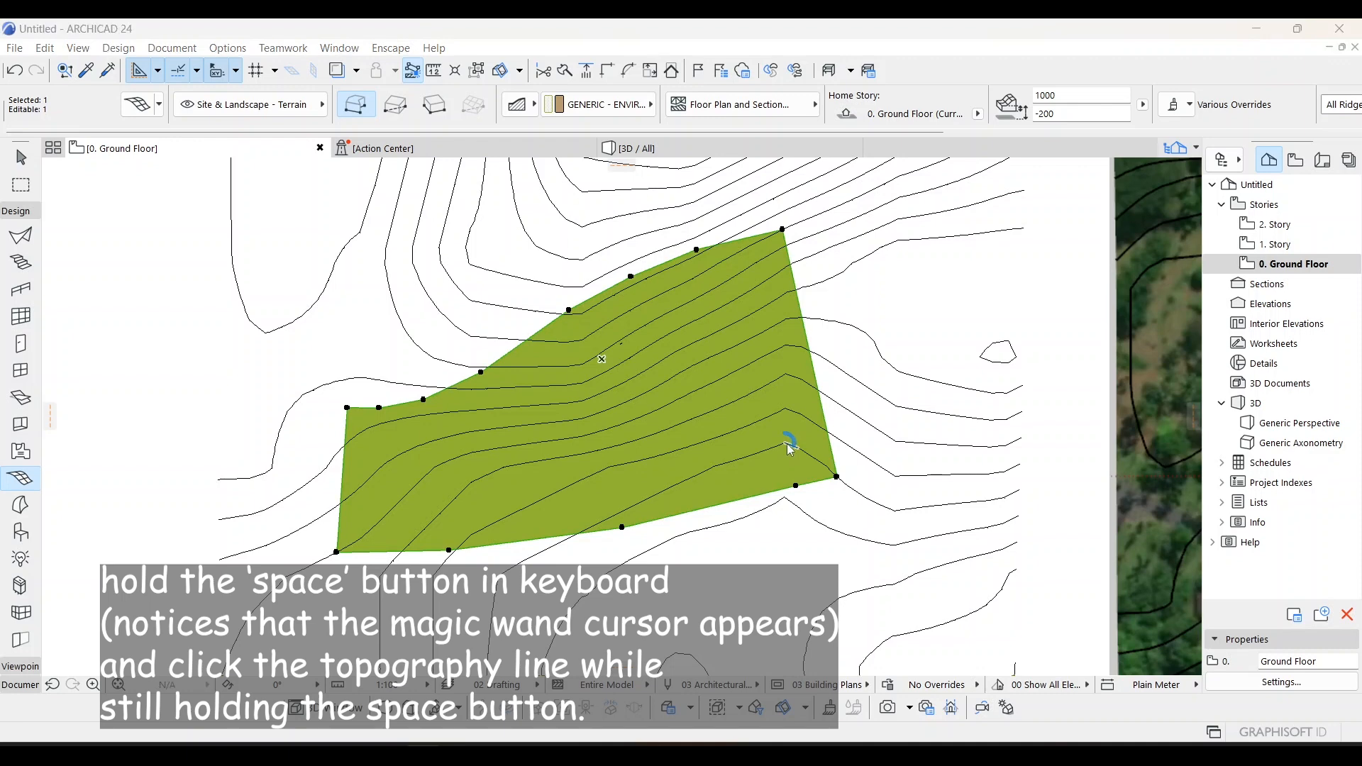
{"action": "left_click", "coordinate": [790, 444]}
{"action": "left_click", "coordinate": [745, 341]}
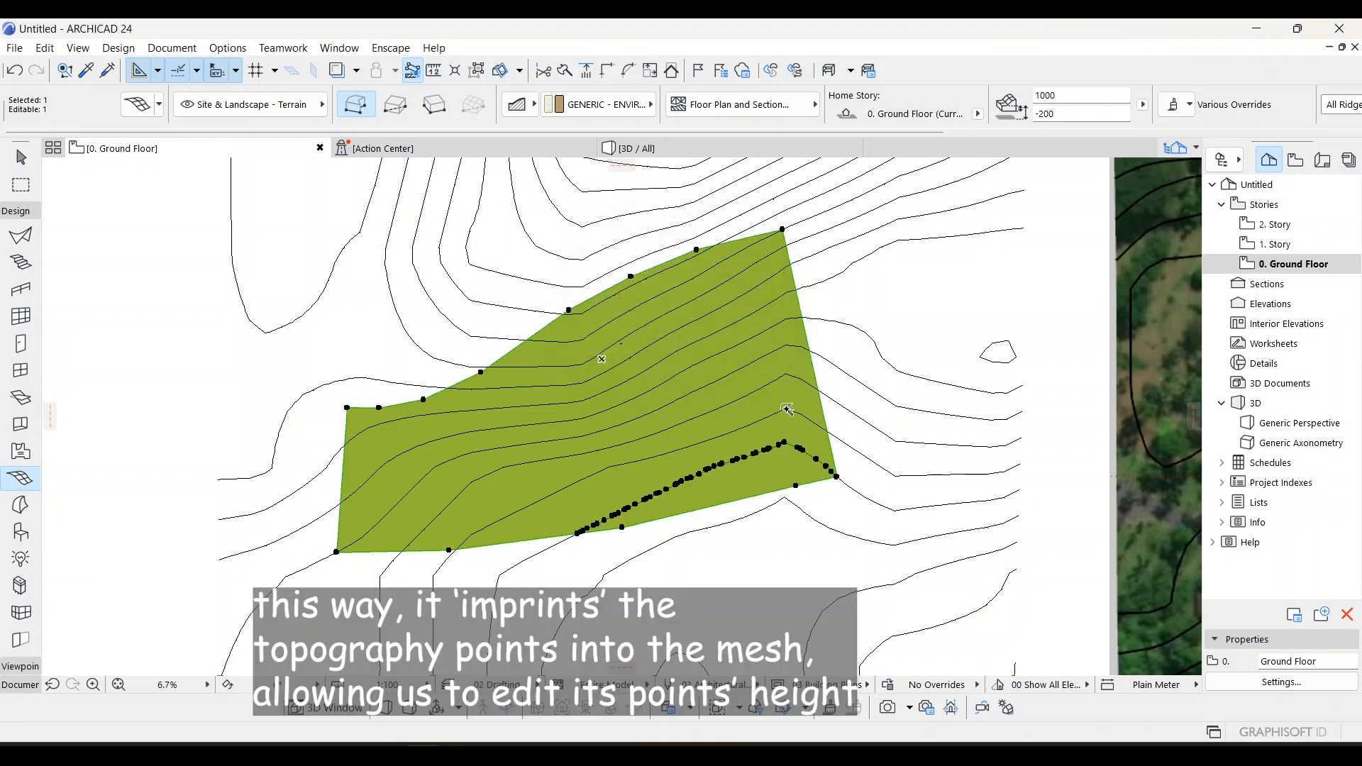
{"action": "left_click", "coordinate": [789, 409]}
{"action": "left_click", "coordinate": [740, 341]}
{"action": "left_click", "coordinate": [770, 385]}
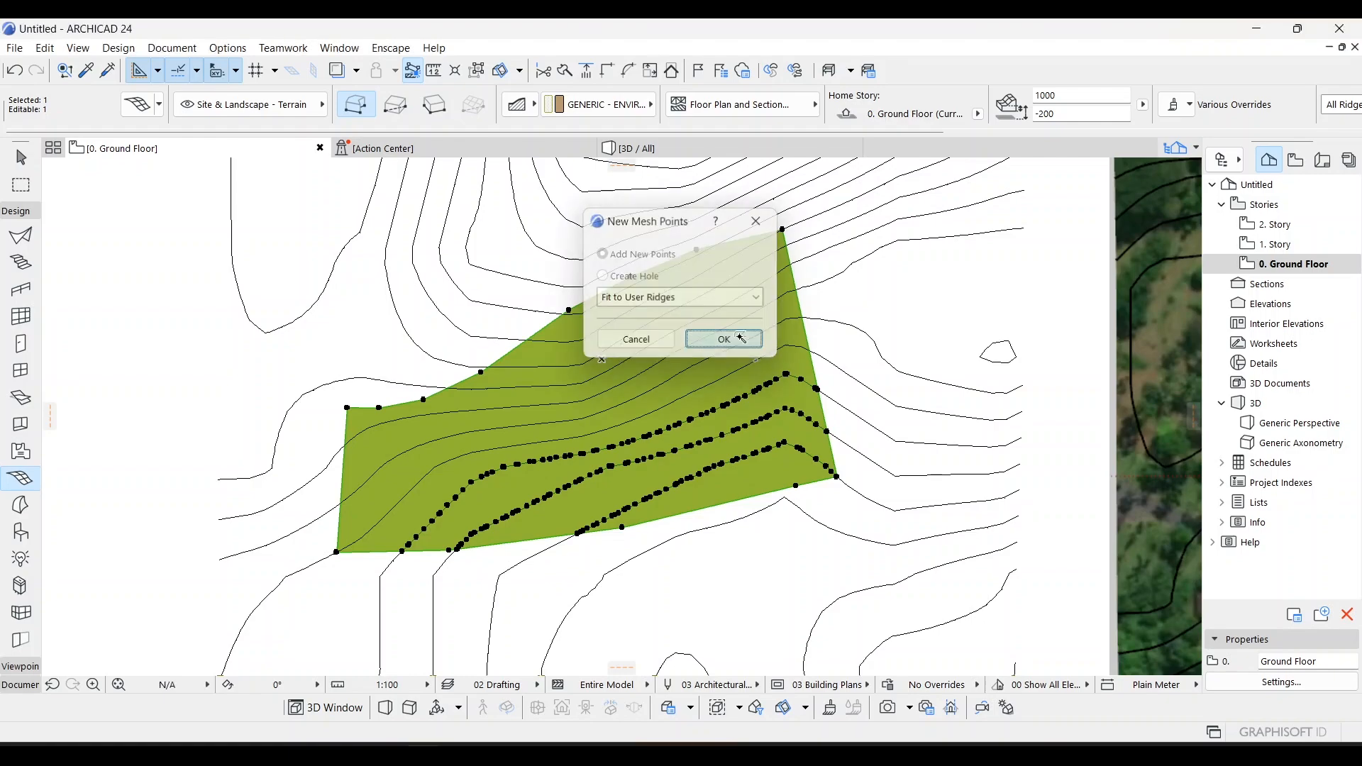
- Imprint the remaining contour lines crossing the site onto the mesh, fitted to user ridges, and check the points in 3D
{"action": "left_click", "coordinate": [737, 297]}
{"action": "left_click", "coordinate": [735, 317]}
{"action": "left_click", "coordinate": [734, 340]}
{"action": "left_click", "coordinate": [718, 304]}
{"action": "left_click", "coordinate": [725, 340]}
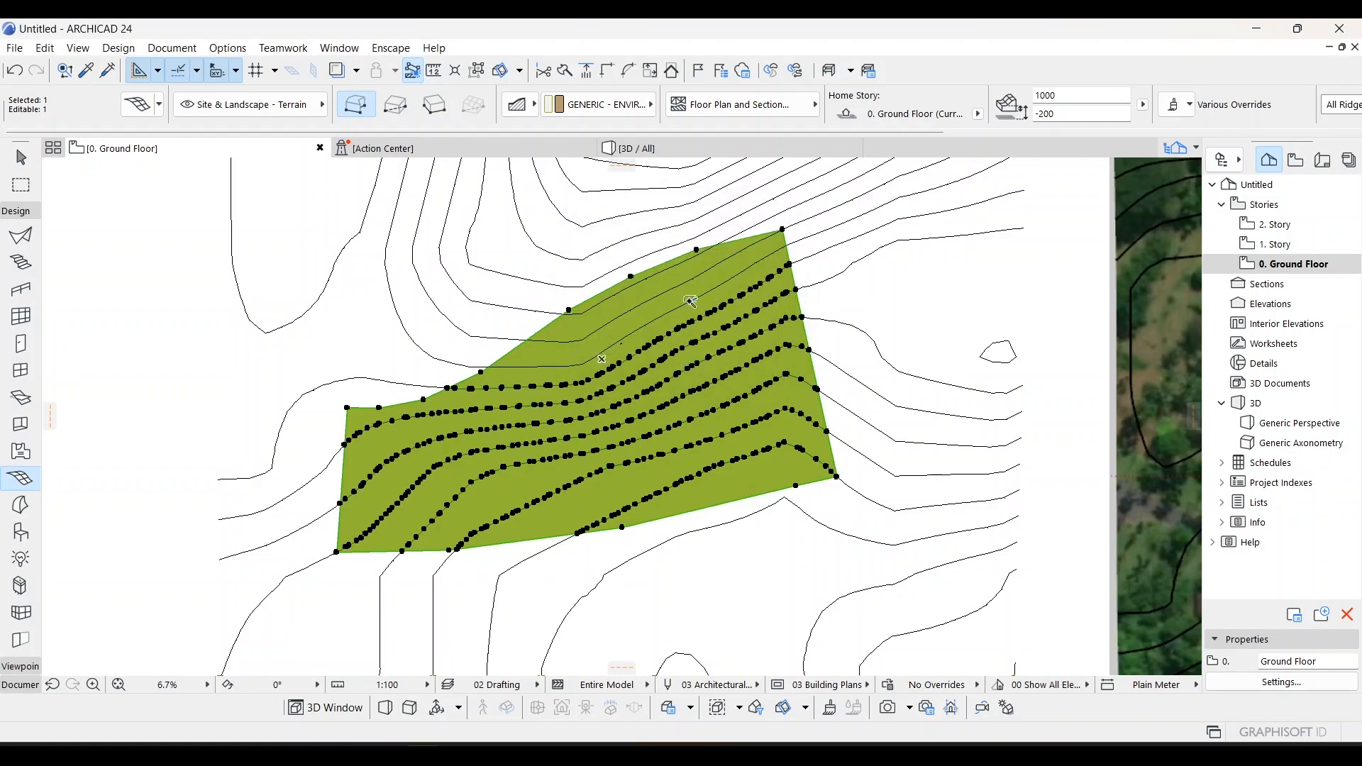
{"action": "left_click", "coordinate": [692, 297]}
{"action": "left_click", "coordinate": [725, 340]}
{"action": "left_click", "coordinate": [666, 289]}
{"action": "left_click", "coordinate": [725, 339]}
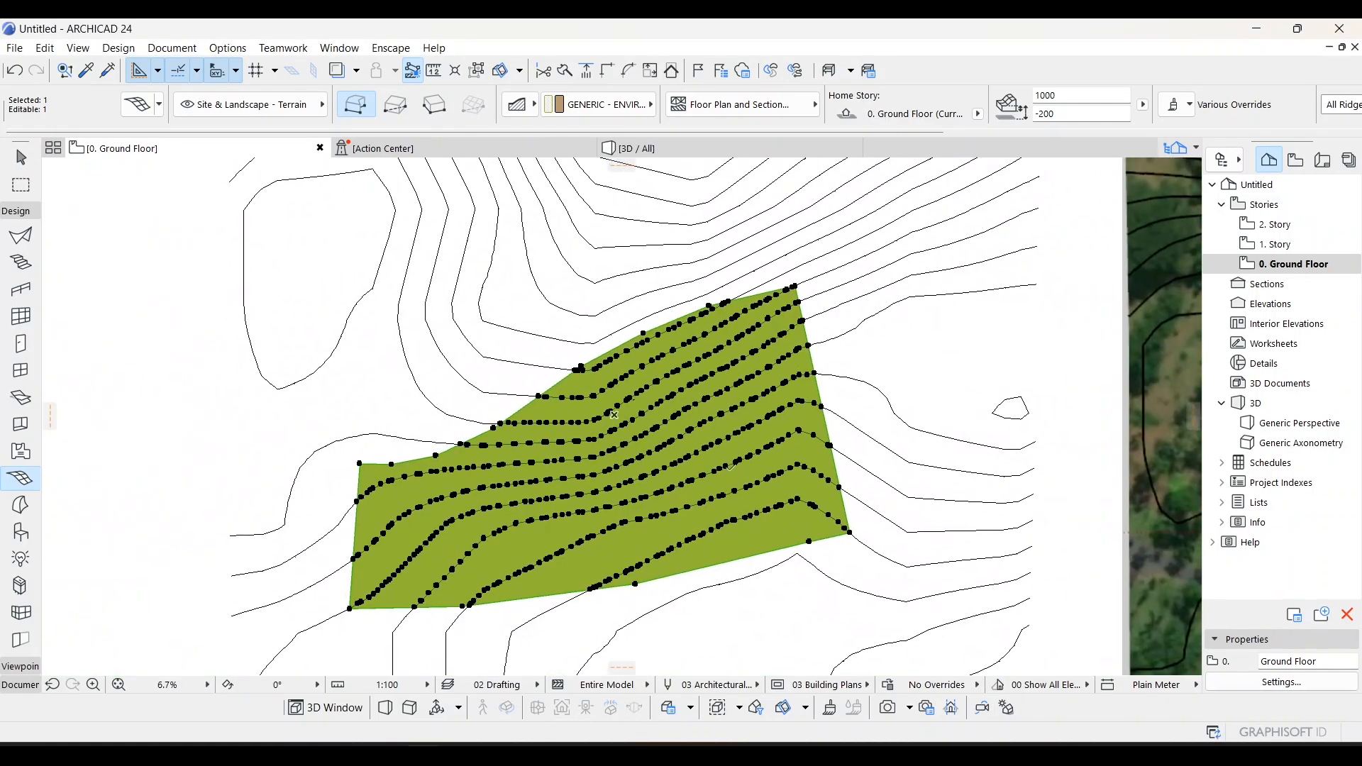
{"action": "key", "text": "Escape"}
{"action": "left_click", "coordinate": [312, 707]}
{"action": "left_click", "coordinate": [699, 555]}
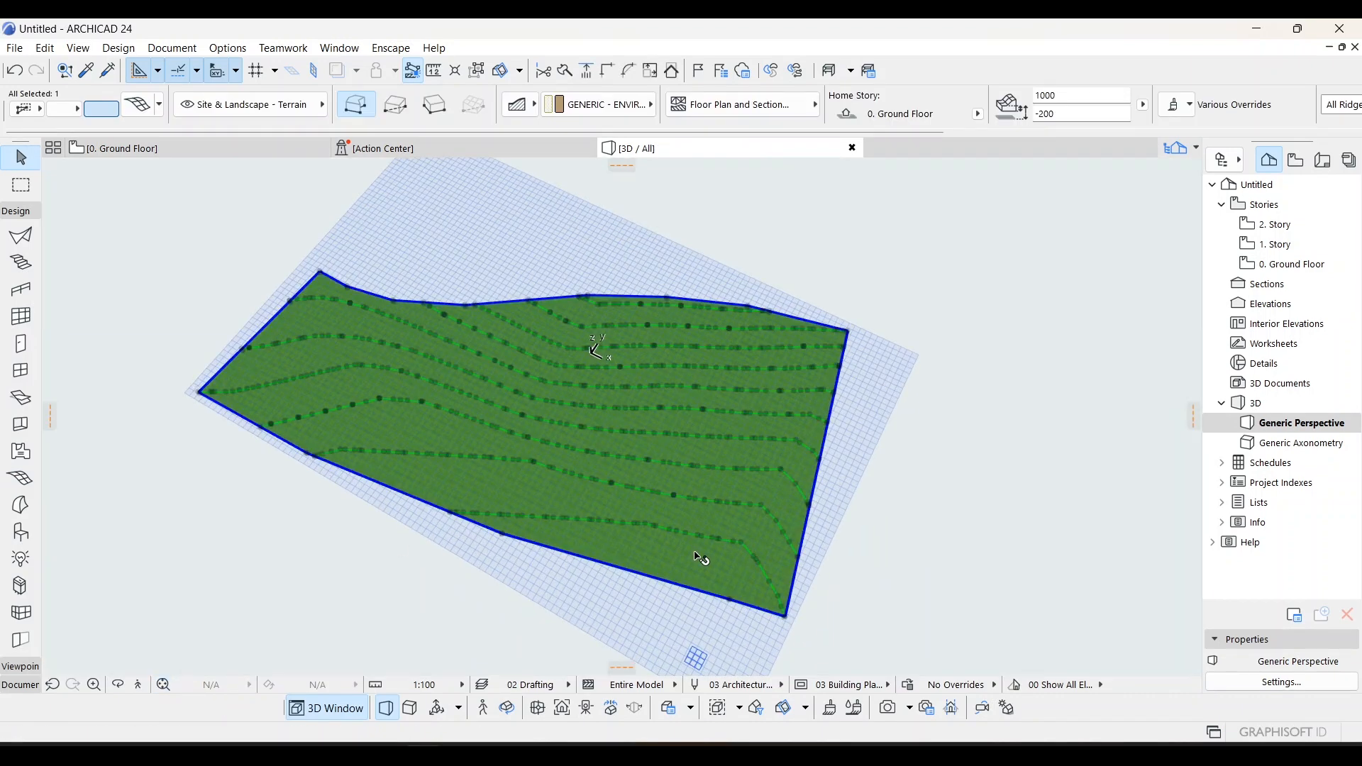
- On the ground floor plan, raise all mesh points along the lowest contour to a height of 1000 mm
{"action": "left_click", "coordinate": [880, 492]}
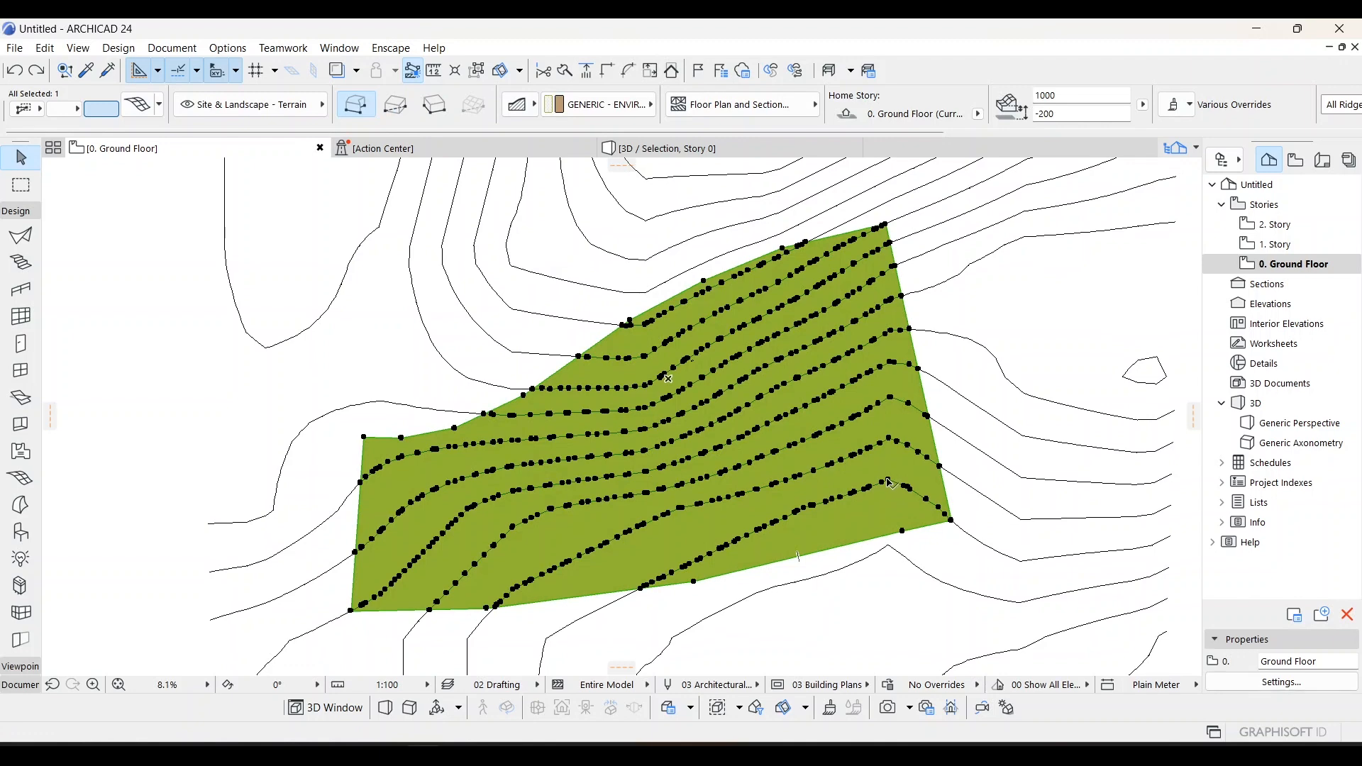
{"action": "left_click", "coordinate": [890, 486]}
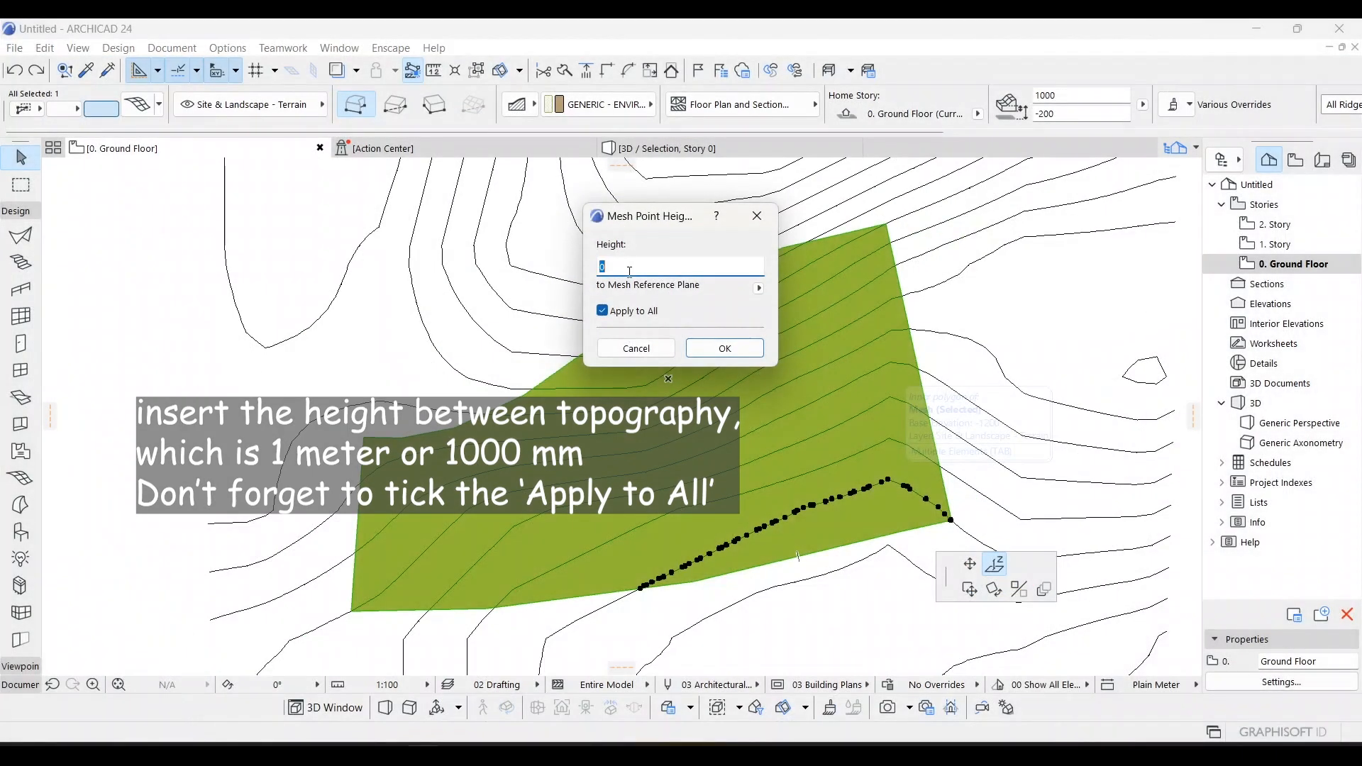
{"action": "key", "text": "Return"}
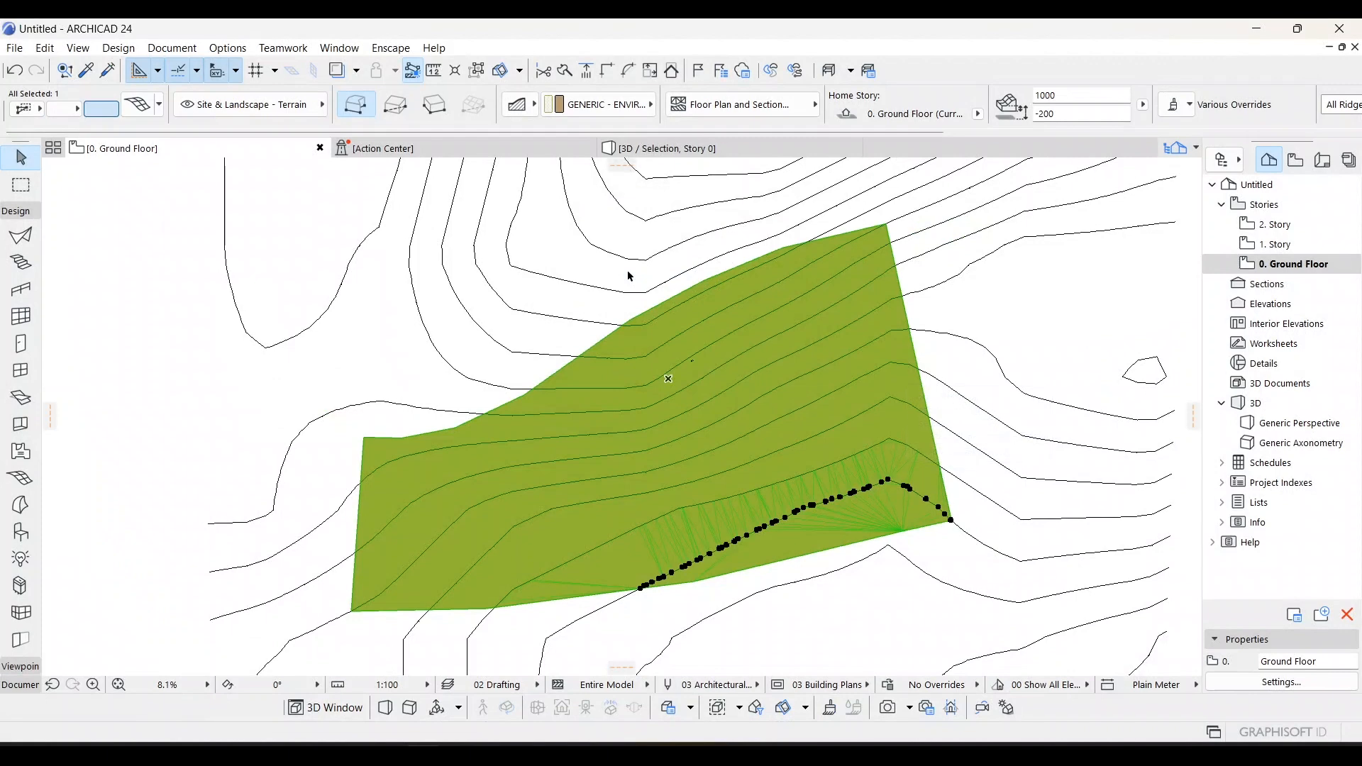
- Examine the raised lowest contour of the mesh in the 3D view from several angles
{"action": "left_click", "coordinate": [692, 149]}
{"action": "key", "text": "Escape"}
{"action": "scroll", "coordinate": [580, 435], "scroll_direction": "up", "scroll_amount": 5}
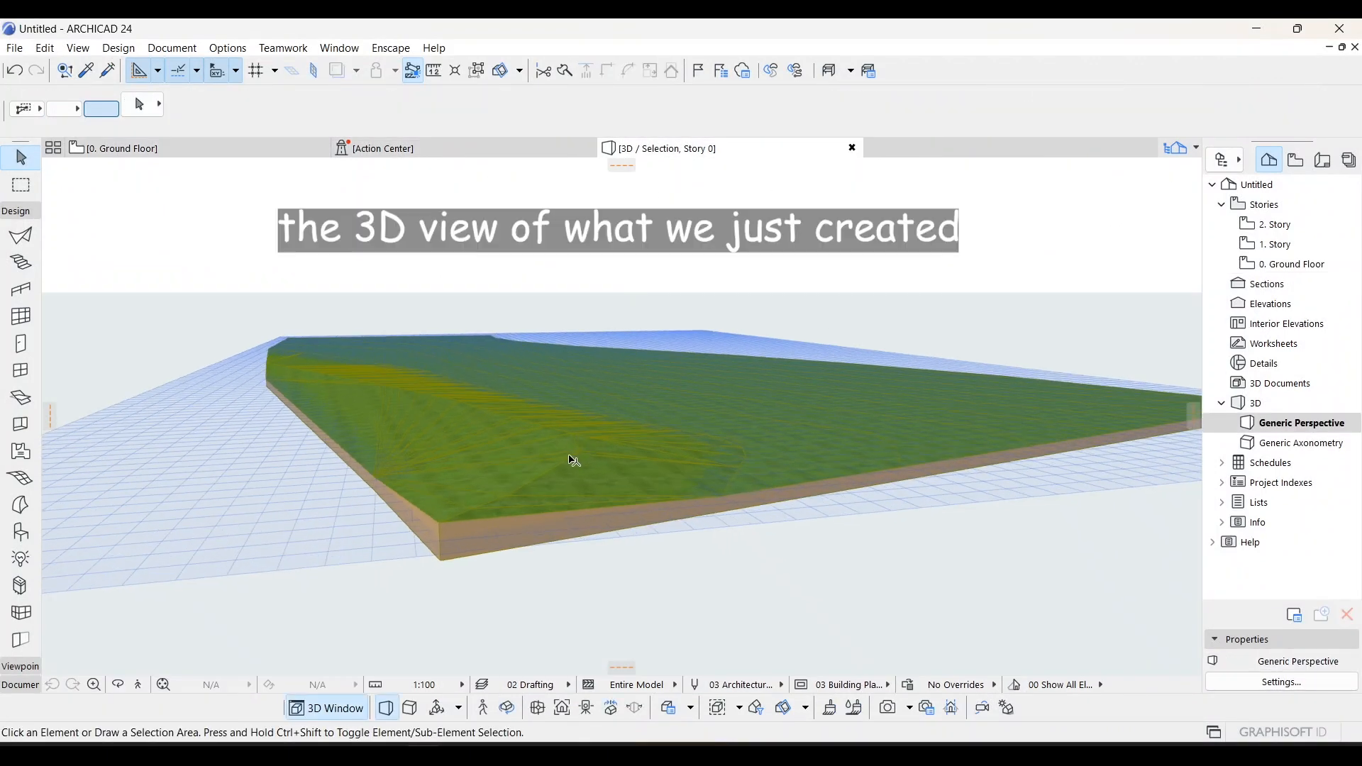
{"action": "left_click", "coordinate": [581, 439]}
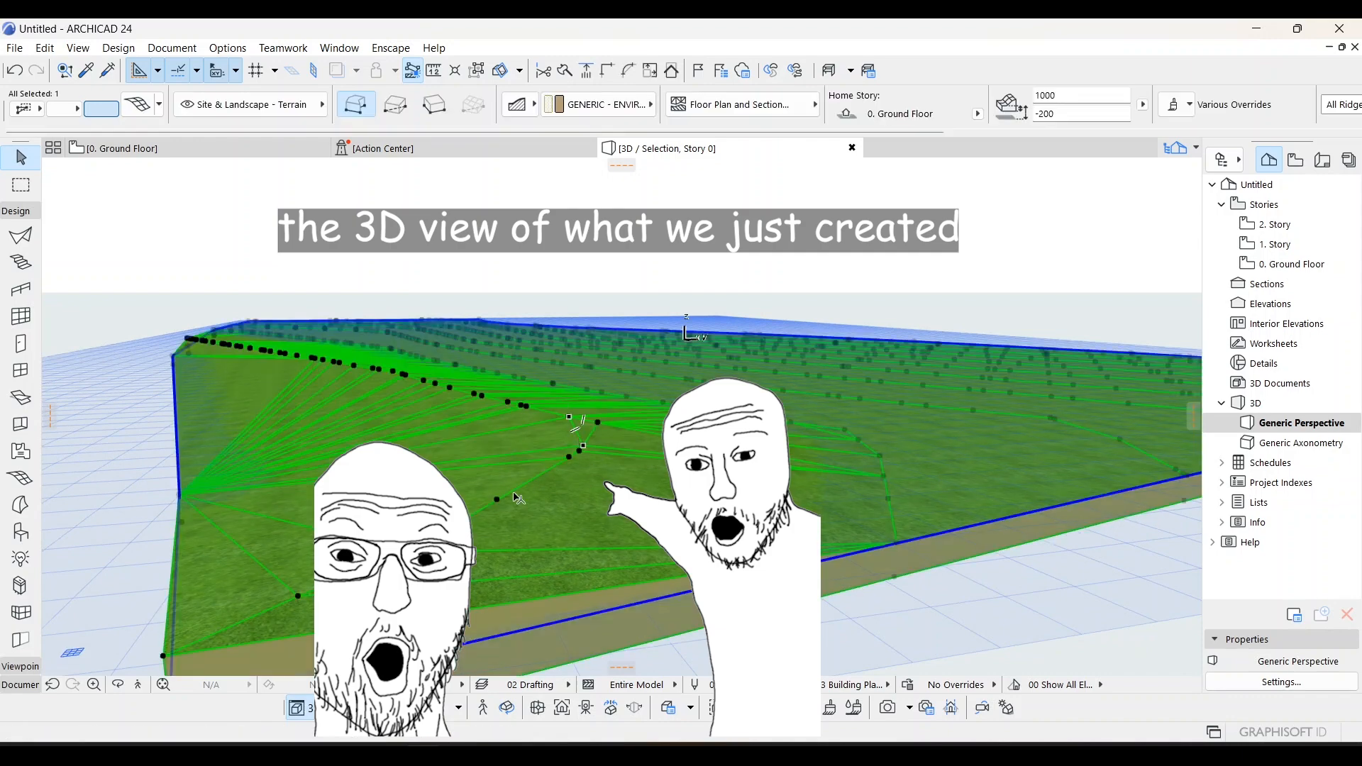
{"action": "middle_click_drag", "start_coordinate": [578, 497], "coordinate": [775, 456], "text": "shift"}
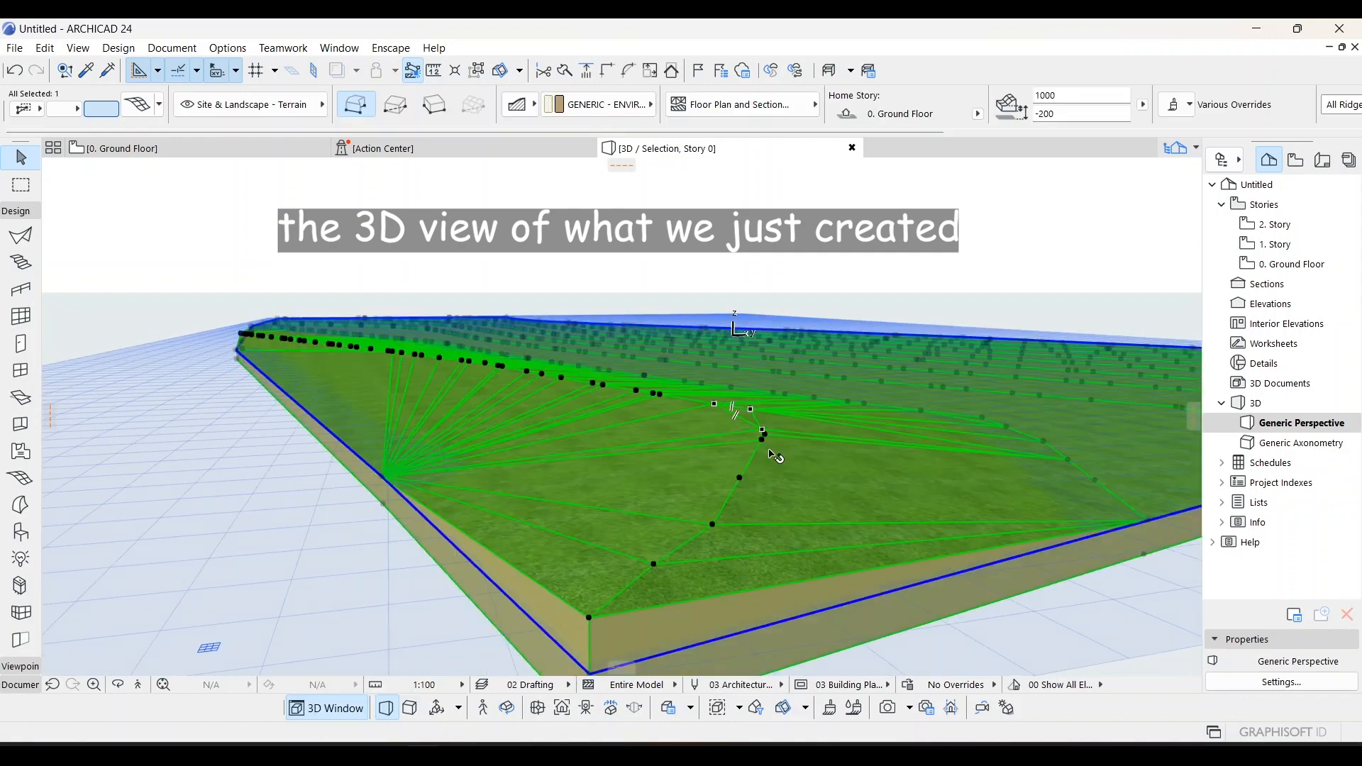
- Back on the floor plan, set the second, third and fourth contours from the south to heights 2000, 3000 and 4000, applied to all points
{"action": "key", "text": "F2"}
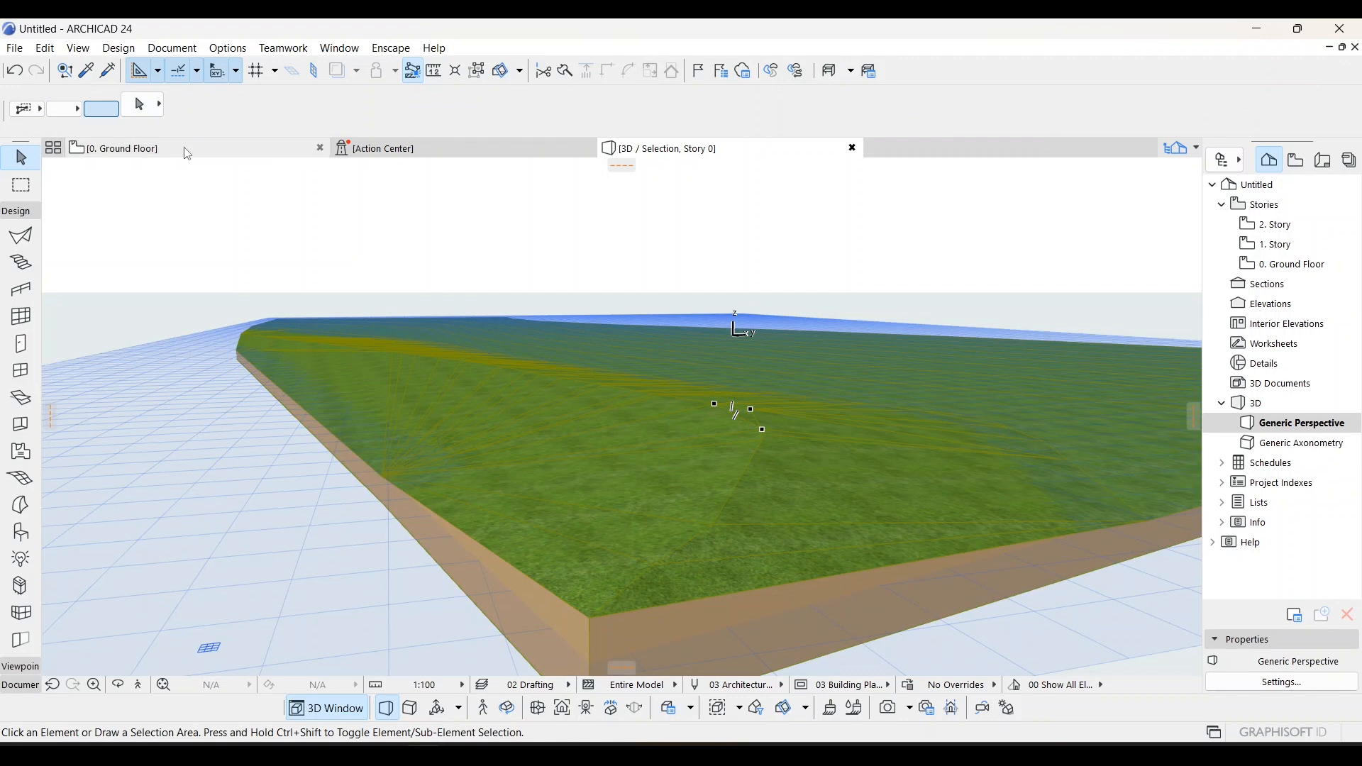
{"action": "left_click", "coordinate": [747, 500]}
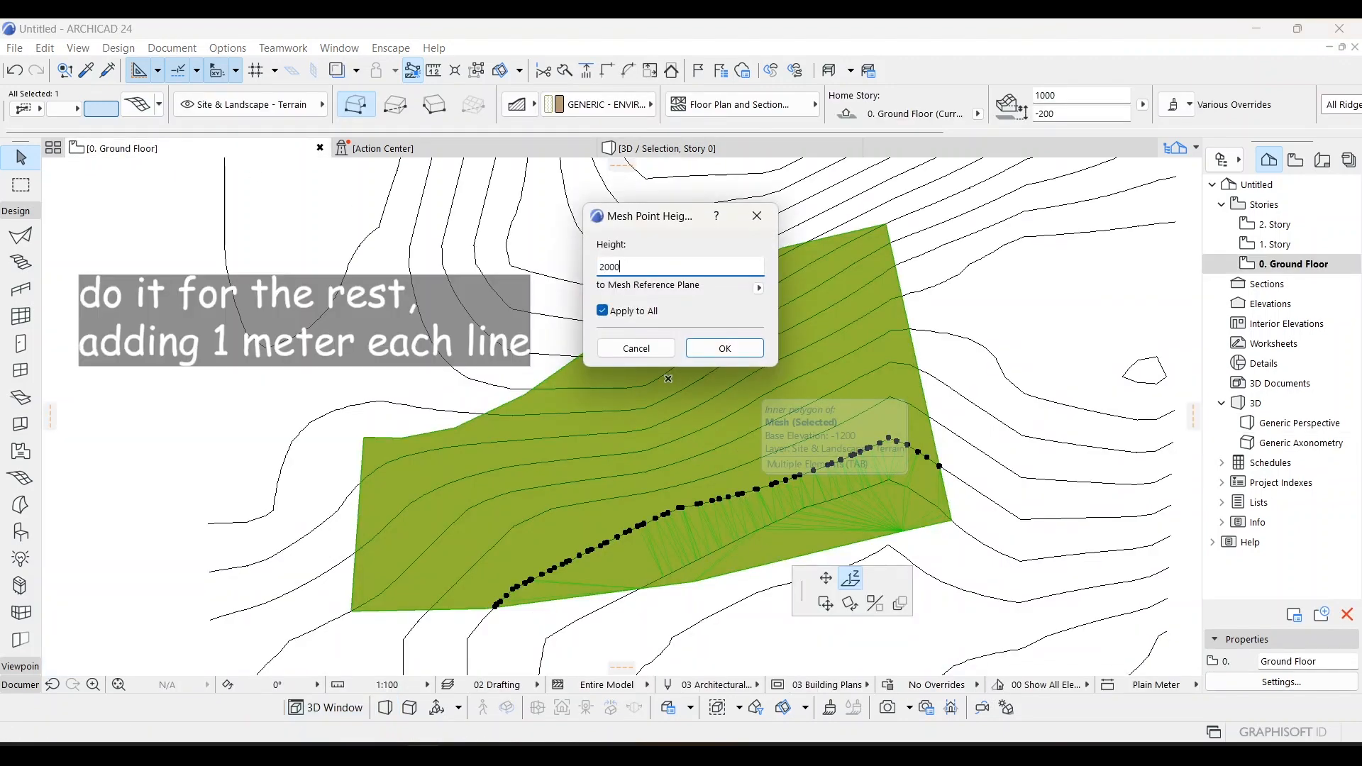
{"action": "key", "text": "Return"}
{"action": "key", "text": "Escape"}
{"action": "left_click", "coordinate": [747, 466]}
{"action": "left_click", "coordinate": [759, 460]}
{"action": "type", "text": "3000"}
{"action": "key", "text": "Return"}
{"action": "left_click", "coordinate": [747, 434]}
{"action": "left_click", "coordinate": [762, 425]}
{"action": "type", "text": "4000"}
{"action": "key", "text": "Return"}
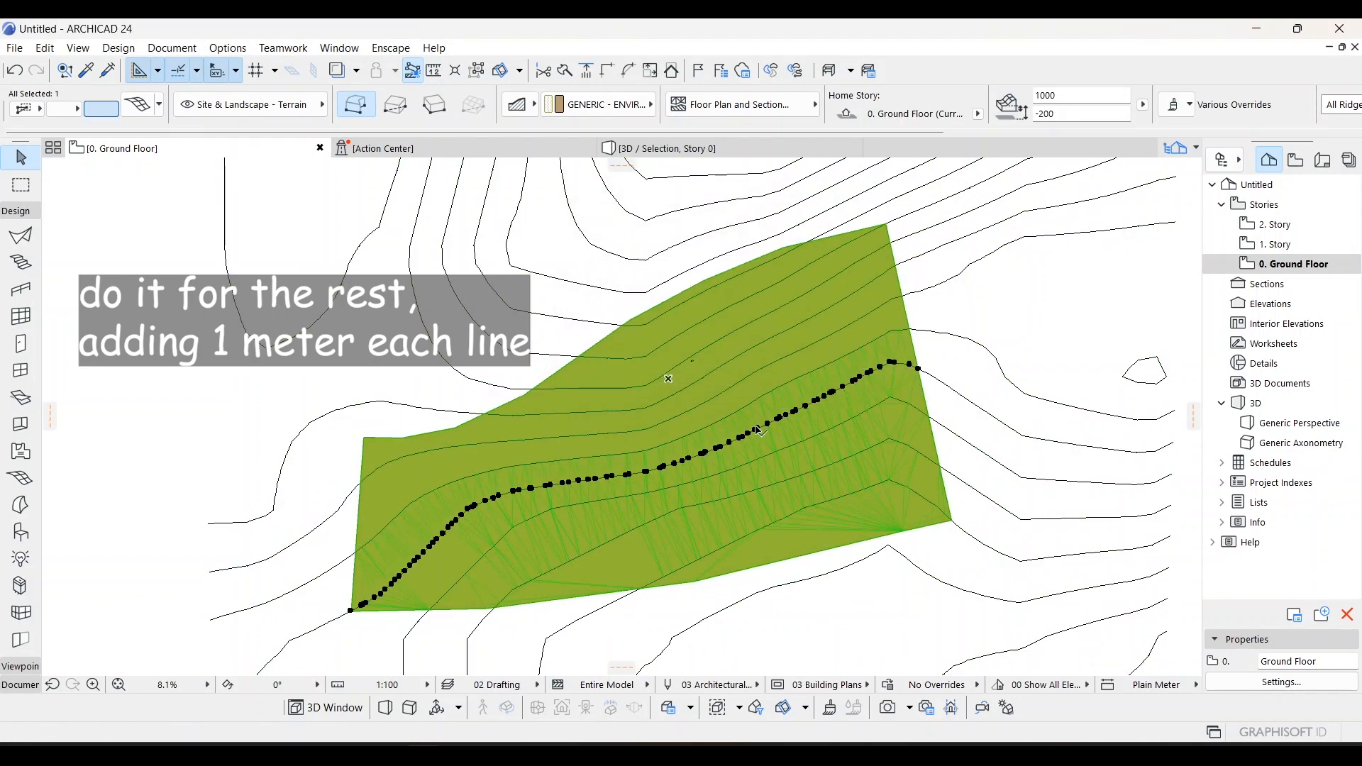
- Set the fifth, sixth and seventh contours from the south to heights 5000, 6000 and 7000, applied to all their points
{"action": "left_click", "coordinate": [747, 403]}
{"action": "left_click", "coordinate": [767, 393]}
{"action": "type", "text": "5000"}
{"action": "key", "text": "Return"}
{"action": "left_click", "coordinate": [740, 377]}
{"action": "left_click", "coordinate": [754, 370]}
{"action": "type", "text": "6000"}
{"action": "key", "text": "Return"}
{"action": "left_click", "coordinate": [739, 353]}
{"action": "left_click", "coordinate": [741, 354]}
{"action": "type", "text": "7000"}
{"action": "key", "text": "Return"}
- Raise the mesh points along the remaining northernmost contours, adding 1 m for each line
{"action": "left_click", "coordinate": [741, 325]}
{"action": "left_click", "coordinate": [811, 377]}
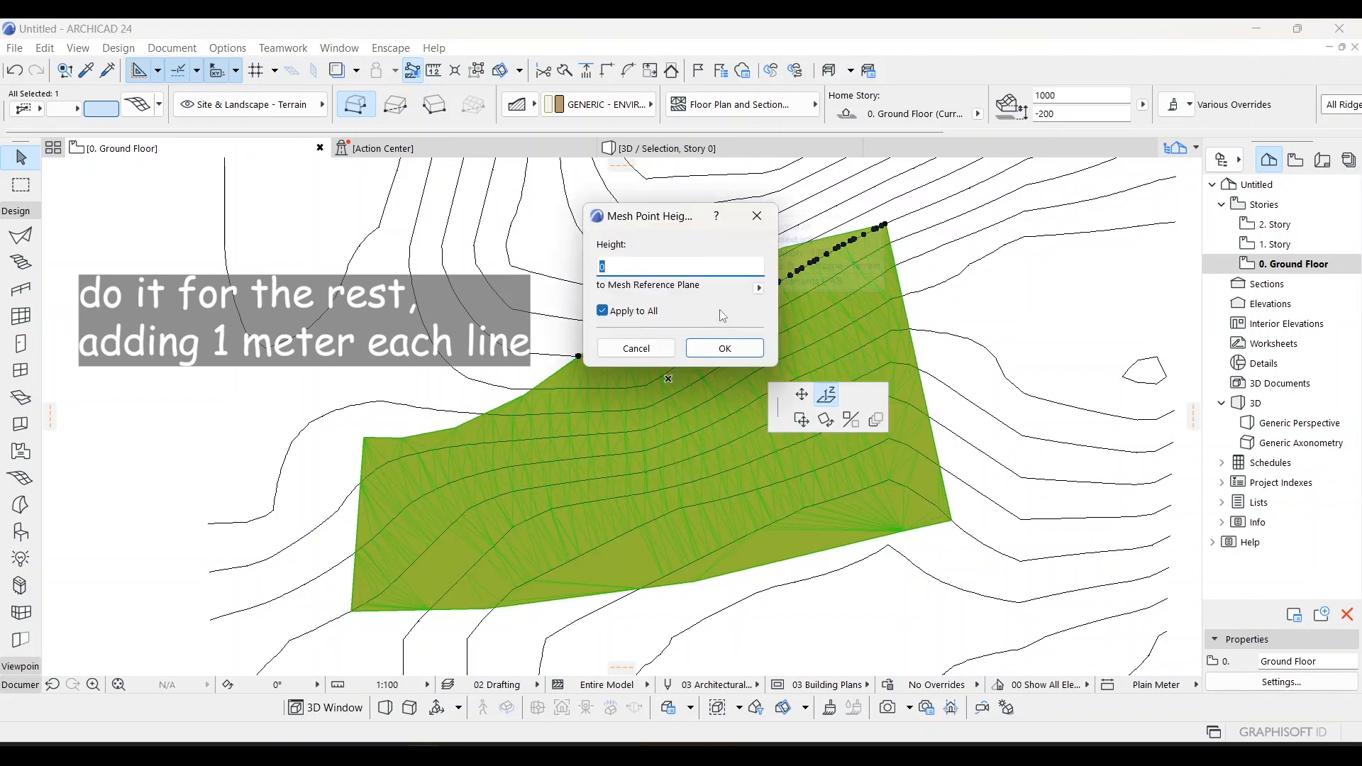
{"action": "key", "text": "Return"}
{"action": "key", "text": "Escape"}
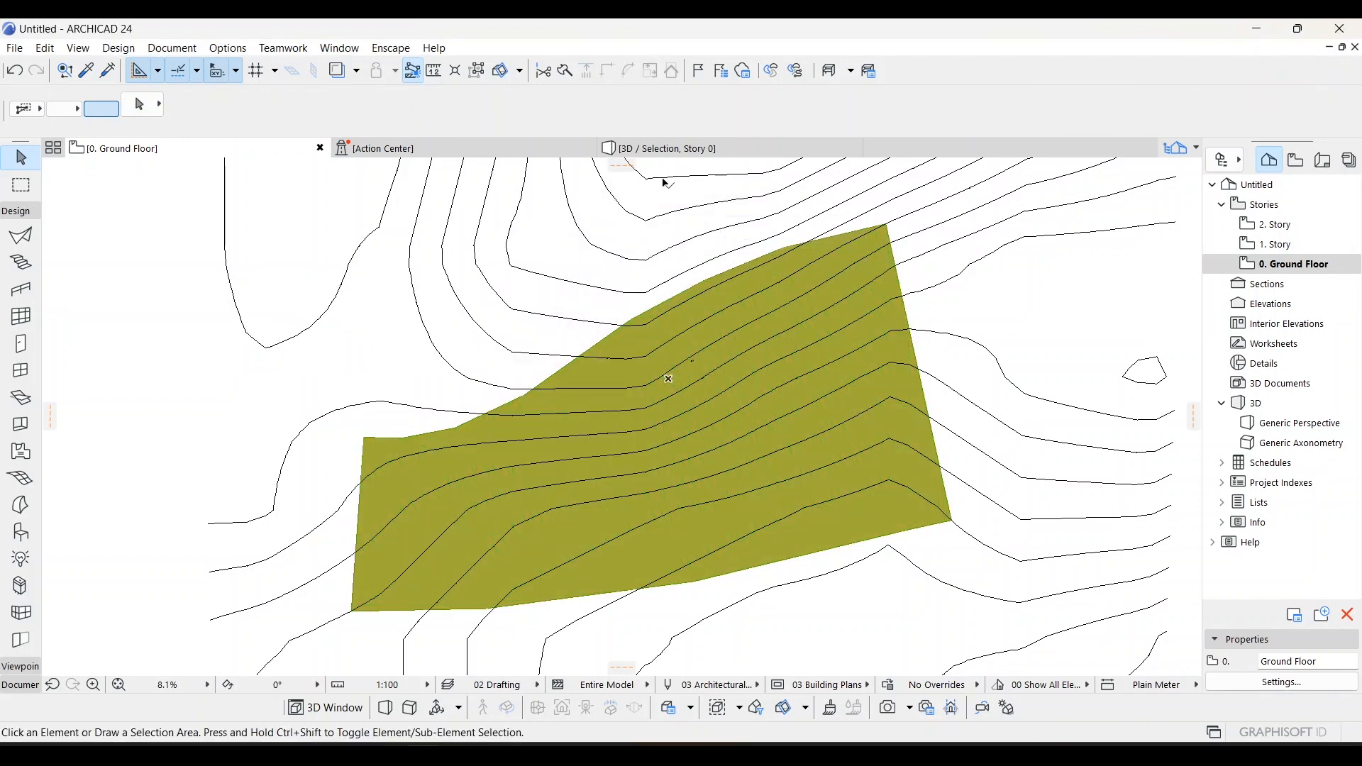
- Examine the finished slope of the mesh in the 3D view, including its irregular edge along the road side
{"action": "left_click", "coordinate": [729, 153]}
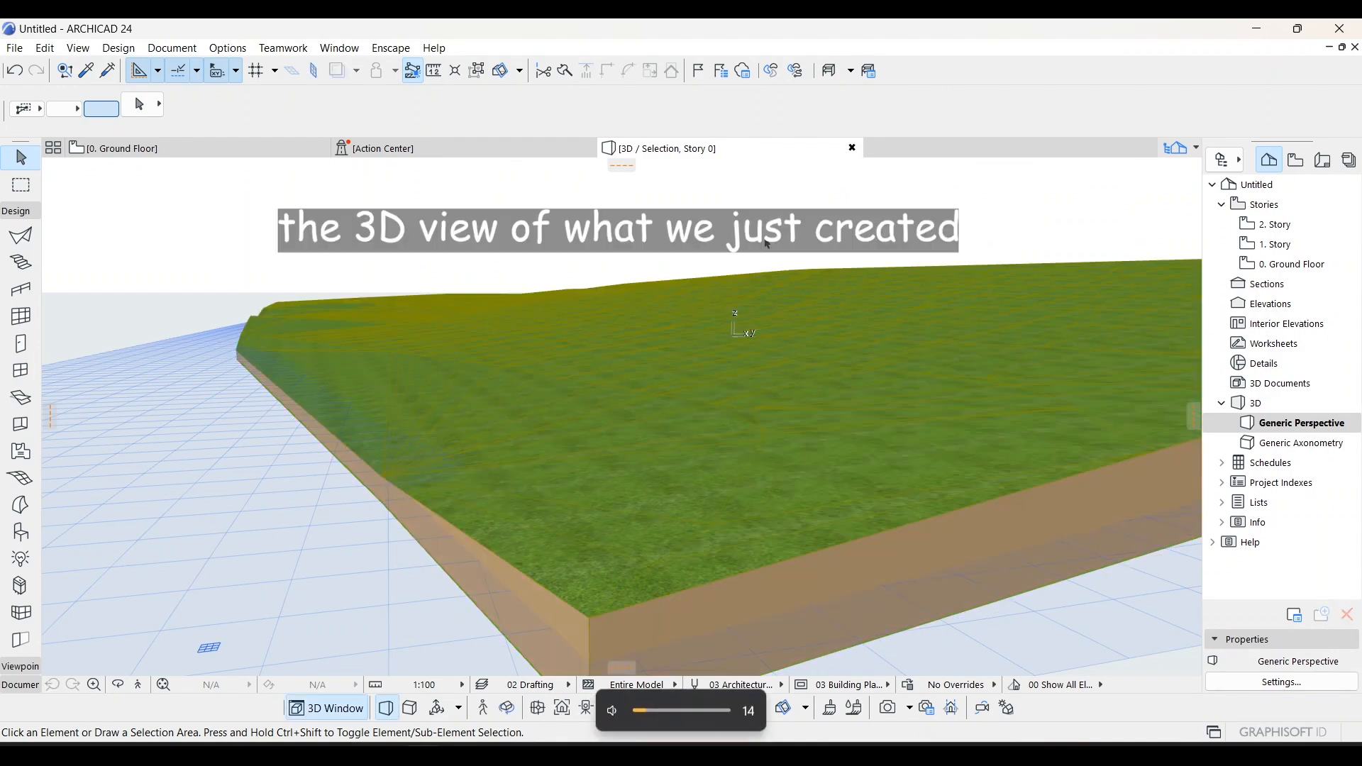
{"action": "scroll", "coordinate": [768, 244], "scroll_direction": "down", "scroll_amount": 5}
{"action": "middle_click_drag", "start_coordinate": [762, 292], "coordinate": [434, 490], "text": "shift"}
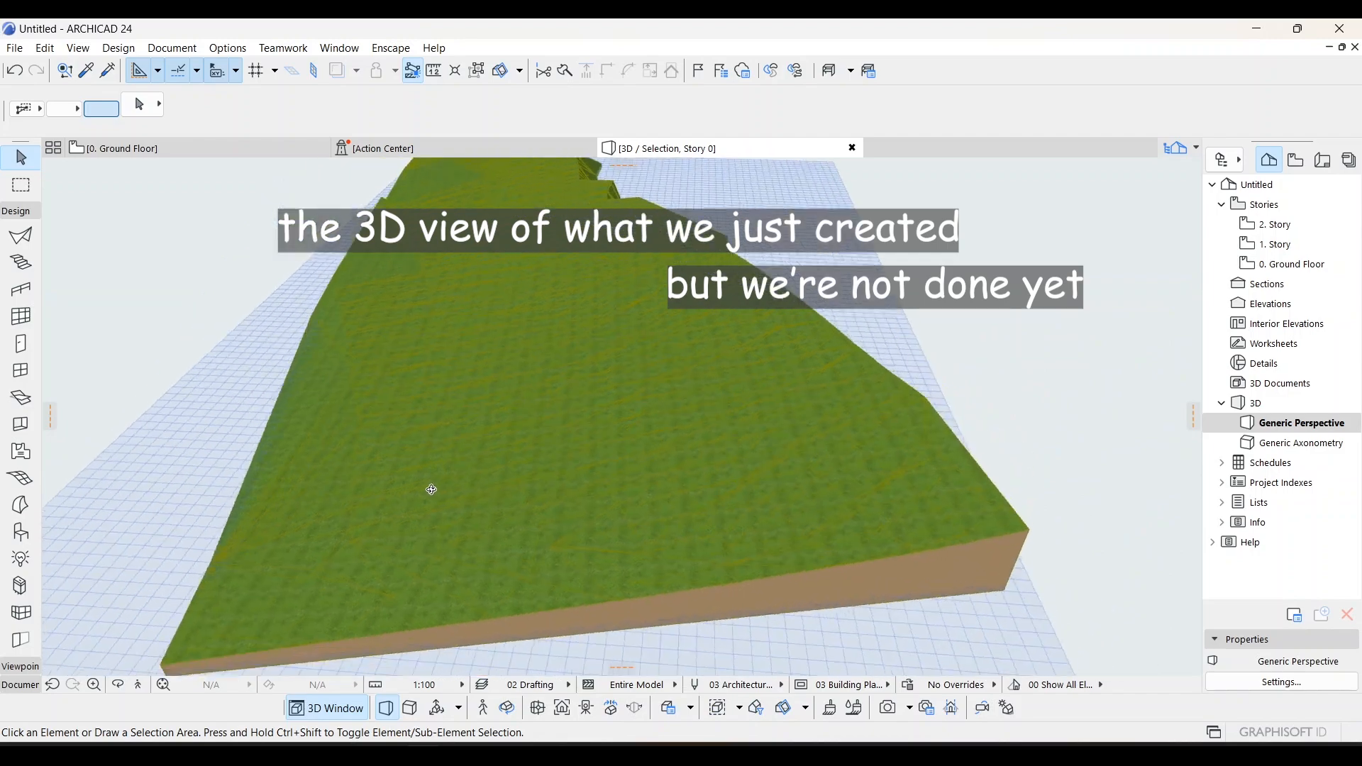
{"action": "scroll", "coordinate": [262, 396], "scroll_direction": "up", "scroll_amount": 5}
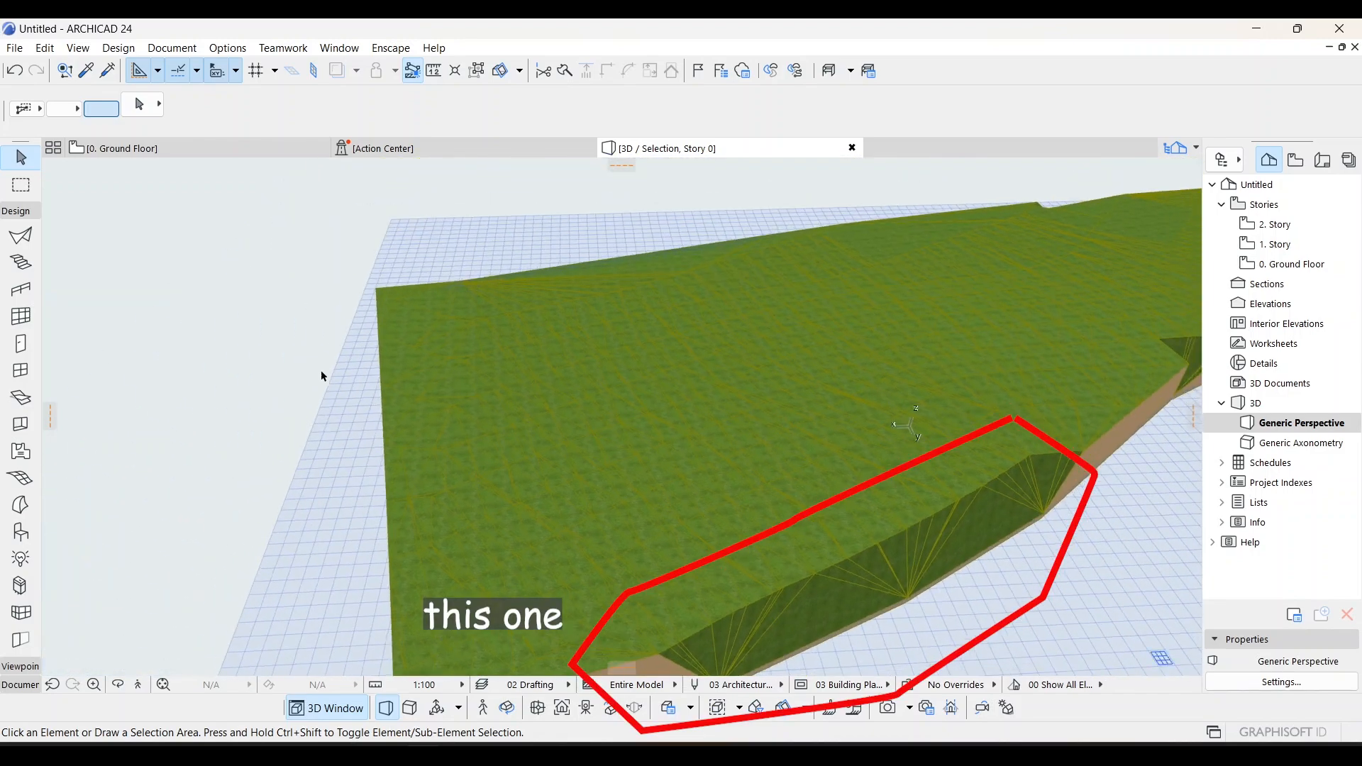
- Examine the dented boundary areas in 3D and compare them with the contour lines and mesh points on the floor plan
{"action": "middle_click_drag", "start_coordinate": [560, 428], "coordinate": [618, 450], "text": "shift"}
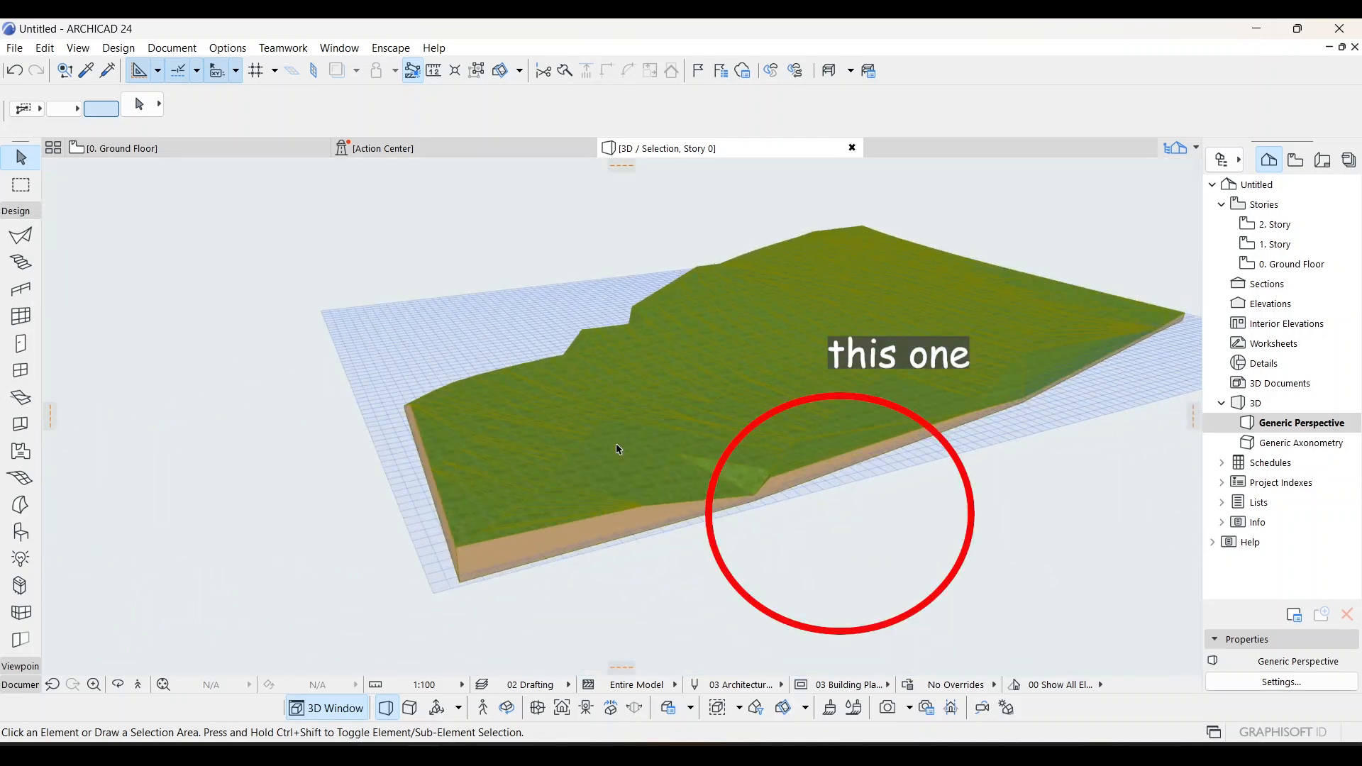
{"action": "scroll", "coordinate": [617, 449], "scroll_direction": "up", "scroll_amount": 3}
{"action": "middle_click_drag", "start_coordinate": [709, 479], "coordinate": [750, 528], "text": "shift"}
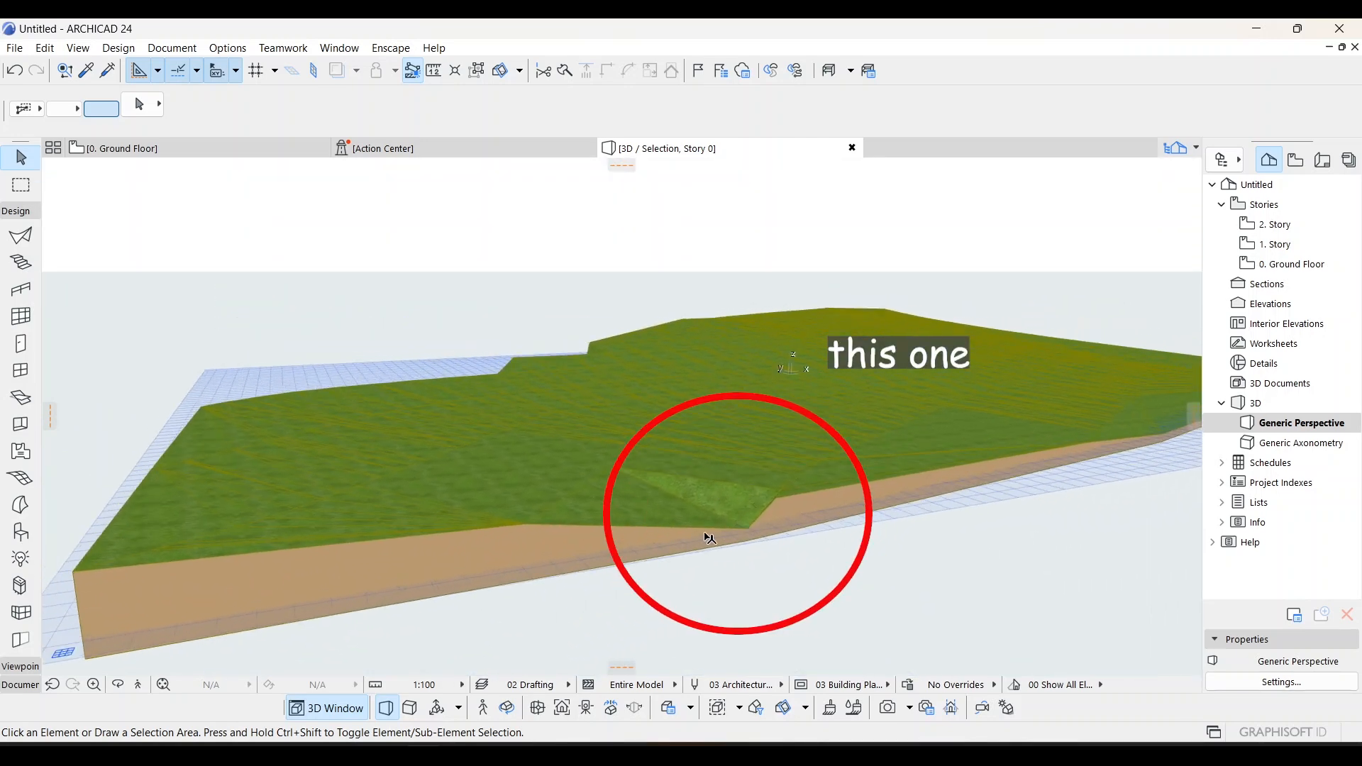
{"action": "key", "text": "F2"}
{"action": "scroll", "coordinate": [414, 450], "scroll_direction": "up", "scroll_amount": 3}
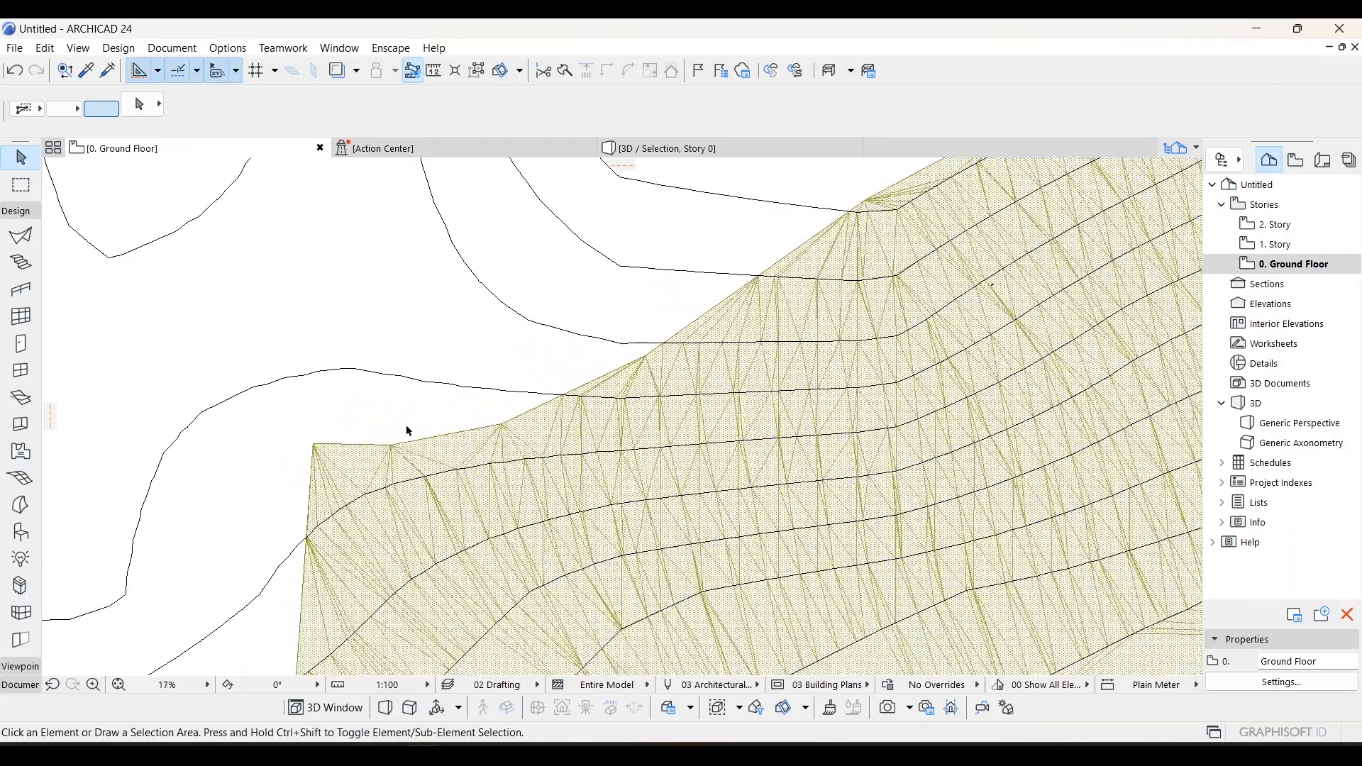
{"action": "middle_click_drag", "start_coordinate": [702, 405], "coordinate": [353, 636]}
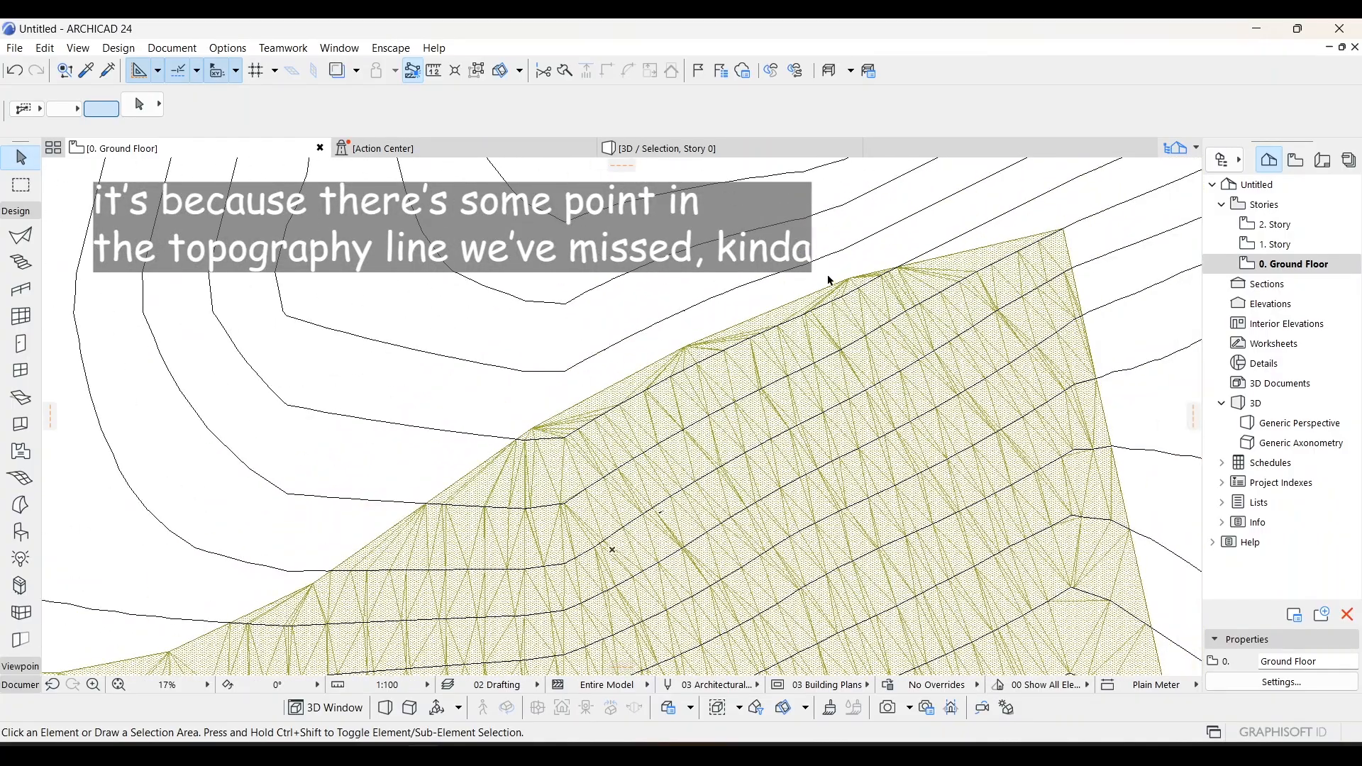
{"action": "scroll", "coordinate": [754, 514], "scroll_direction": "down", "scroll_amount": 2}
{"action": "middle_click_drag", "start_coordinate": [754, 513], "coordinate": [885, 279]}
{"action": "scroll", "coordinate": [569, 573], "scroll_direction": "up", "scroll_amount": 3}
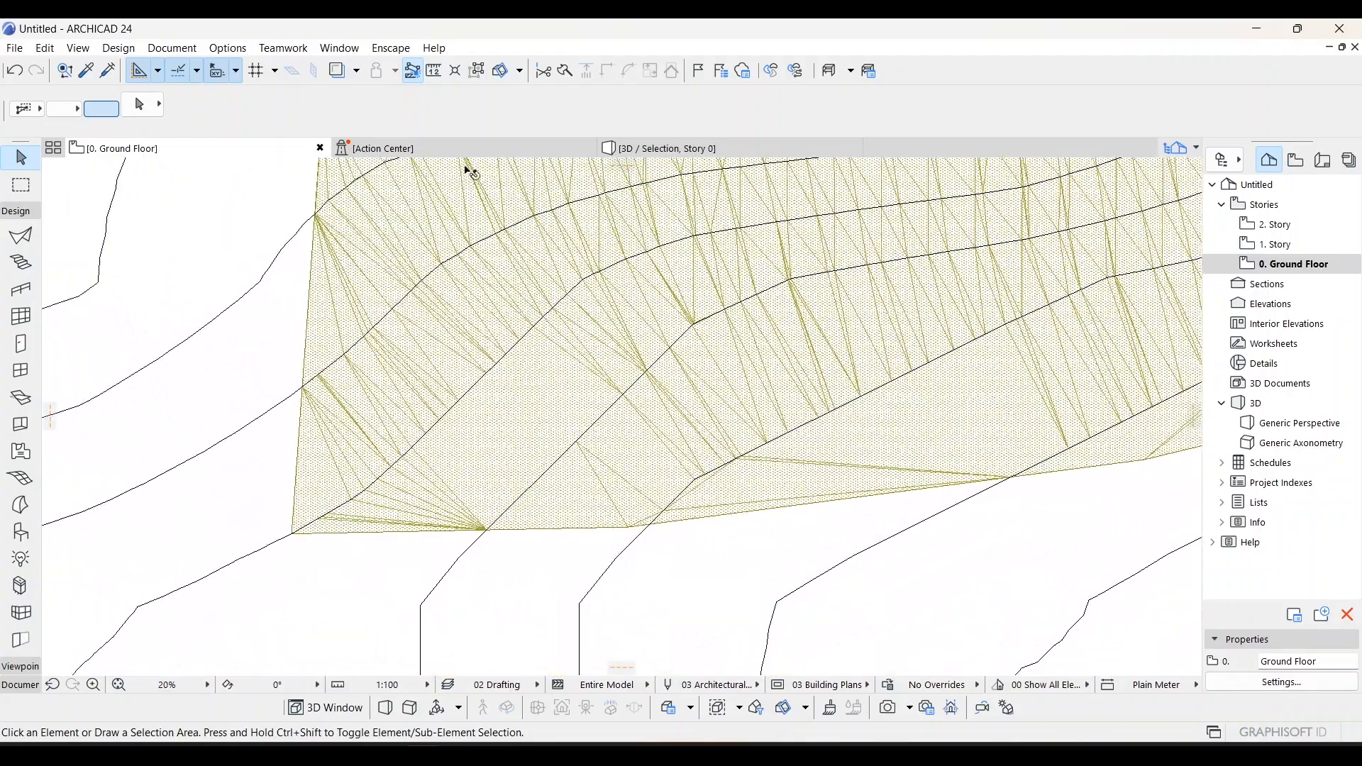
- Select the mesh in 3D and raise the sunken node on its southern boundary to the elevation of the nearby contour point
{"action": "left_click", "coordinate": [647, 152]}
{"action": "middle_click_drag", "start_coordinate": [724, 625], "coordinate": [567, 511], "text": "shift"}
{"action": "scroll", "coordinate": [553, 504], "scroll_direction": "up", "scroll_amount": 4}
{"action": "left_click", "coordinate": [513, 427]}
{"action": "middle_click_drag", "start_coordinate": [565, 435], "coordinate": [664, 518]}
{"action": "left_click", "coordinate": [669, 523]}
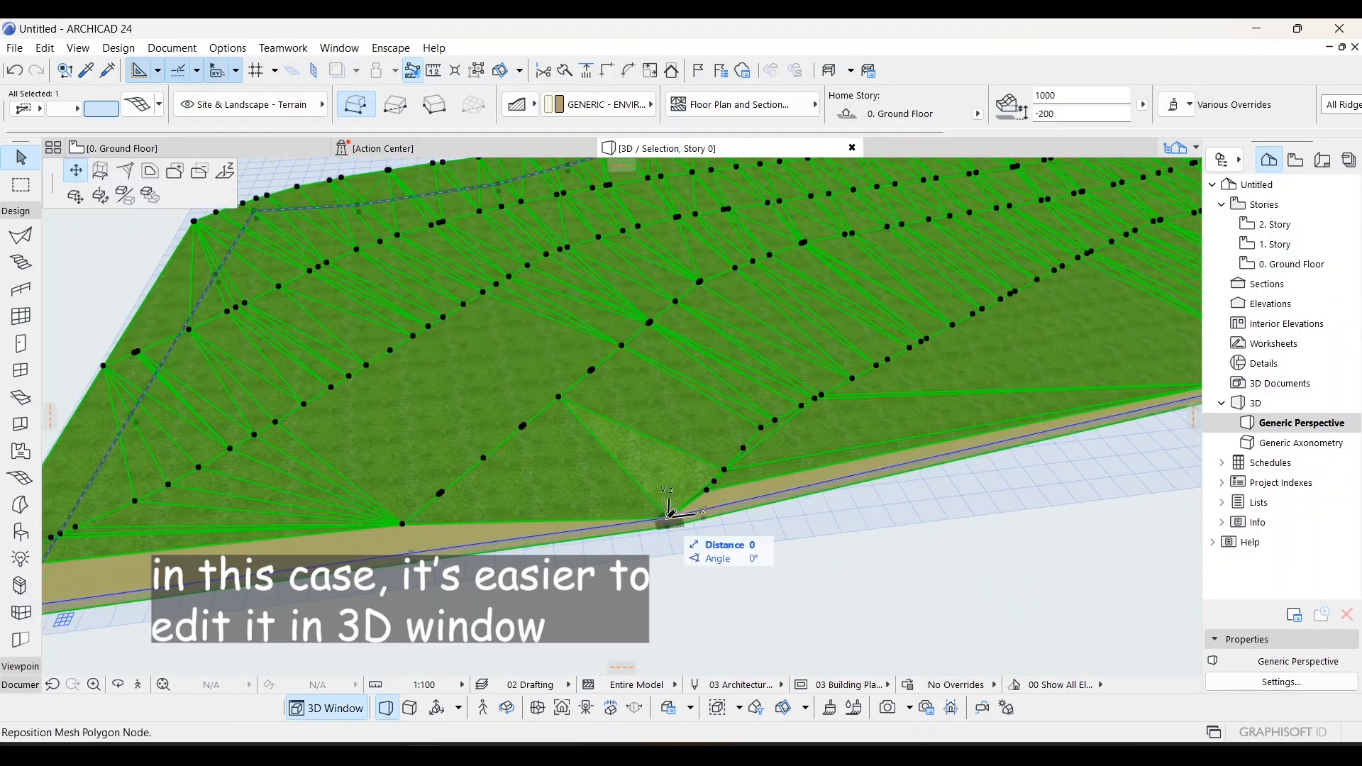
{"action": "left_click", "coordinate": [229, 175]}
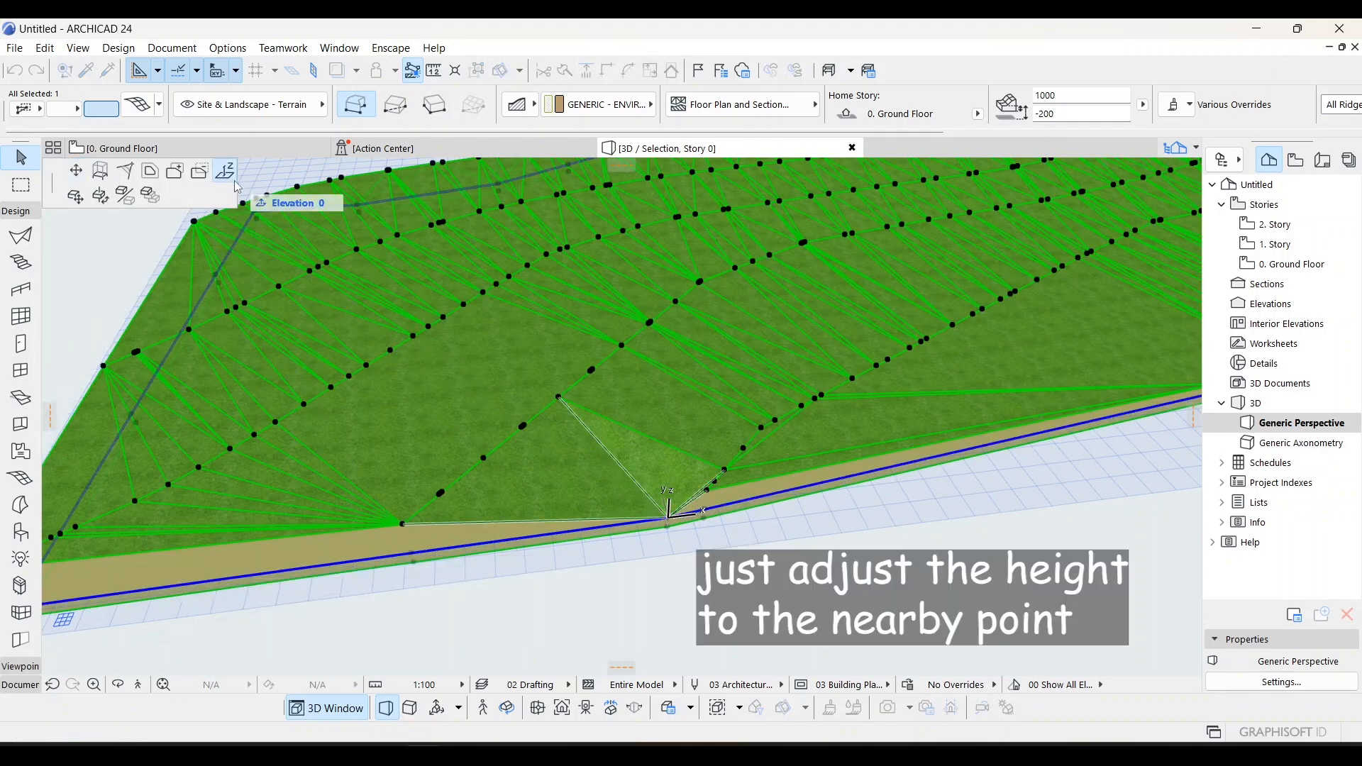
{"action": "left_click", "coordinate": [706, 490]}
- Raise two low nodes on the irregular northern boundary of the mesh to the elevations of the adjacent contour points
{"action": "mouse_move", "coordinate": [604, 348]}
{"action": "middle_mouse_down", "text": "shift"}
{"action": "mouse_move", "coordinate": [469, 405]}
{"action": "mouse_move", "coordinate": [502, 316]}
{"action": "mouse_move", "coordinate": [806, 347]}
{"action": "mouse_move", "coordinate": [621, 351]}
{"action": "middle_mouse_up", "text": "shift"}
{"action": "left_click", "coordinate": [612, 360]}
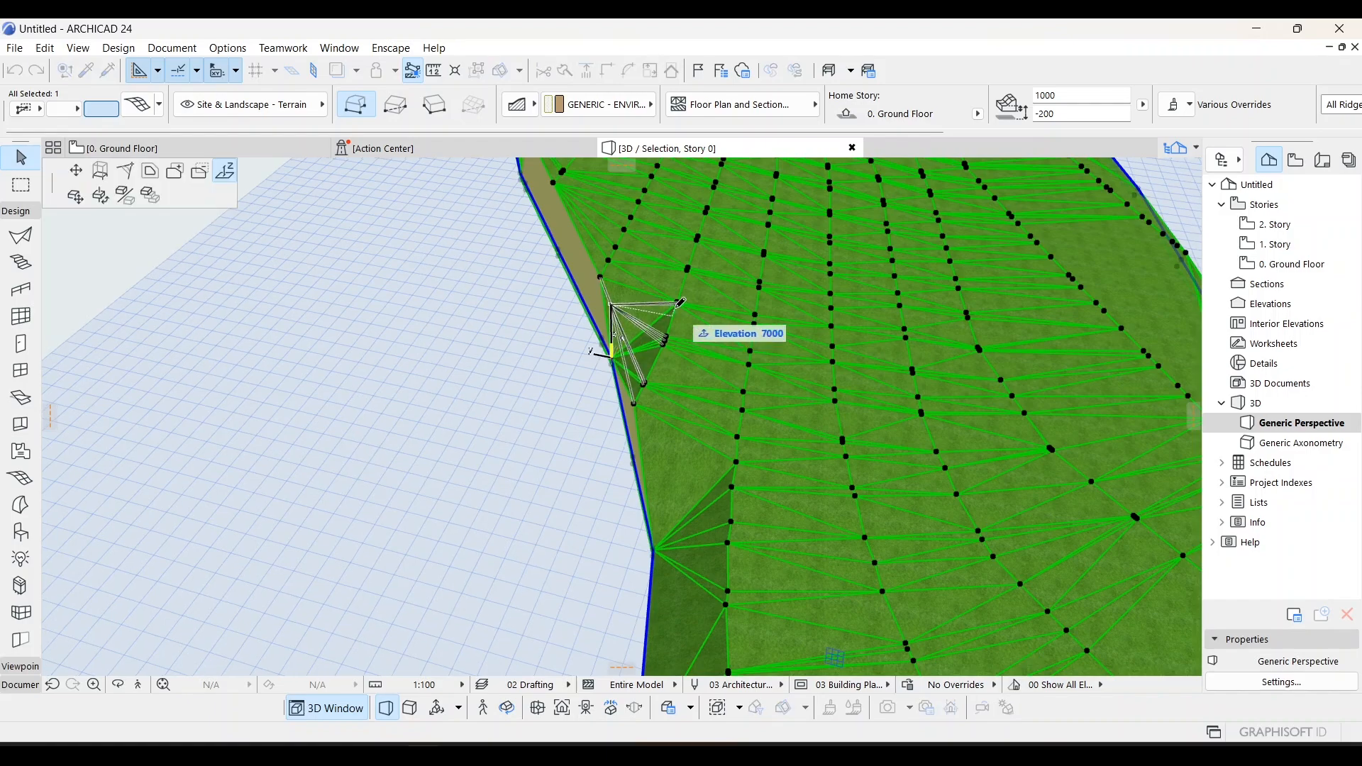
{"action": "left_click", "coordinate": [676, 304]}
{"action": "middle_click_drag", "start_coordinate": [653, 550], "coordinate": [666, 440]}
{"action": "left_click", "coordinate": [665, 441]}
{"action": "left_click", "coordinate": [746, 351]}
{"action": "middle_click_drag", "start_coordinate": [754, 647], "coordinate": [780, 426]}
{"action": "scroll", "coordinate": [639, 580], "scroll_direction": "down", "scroll_amount": 3}
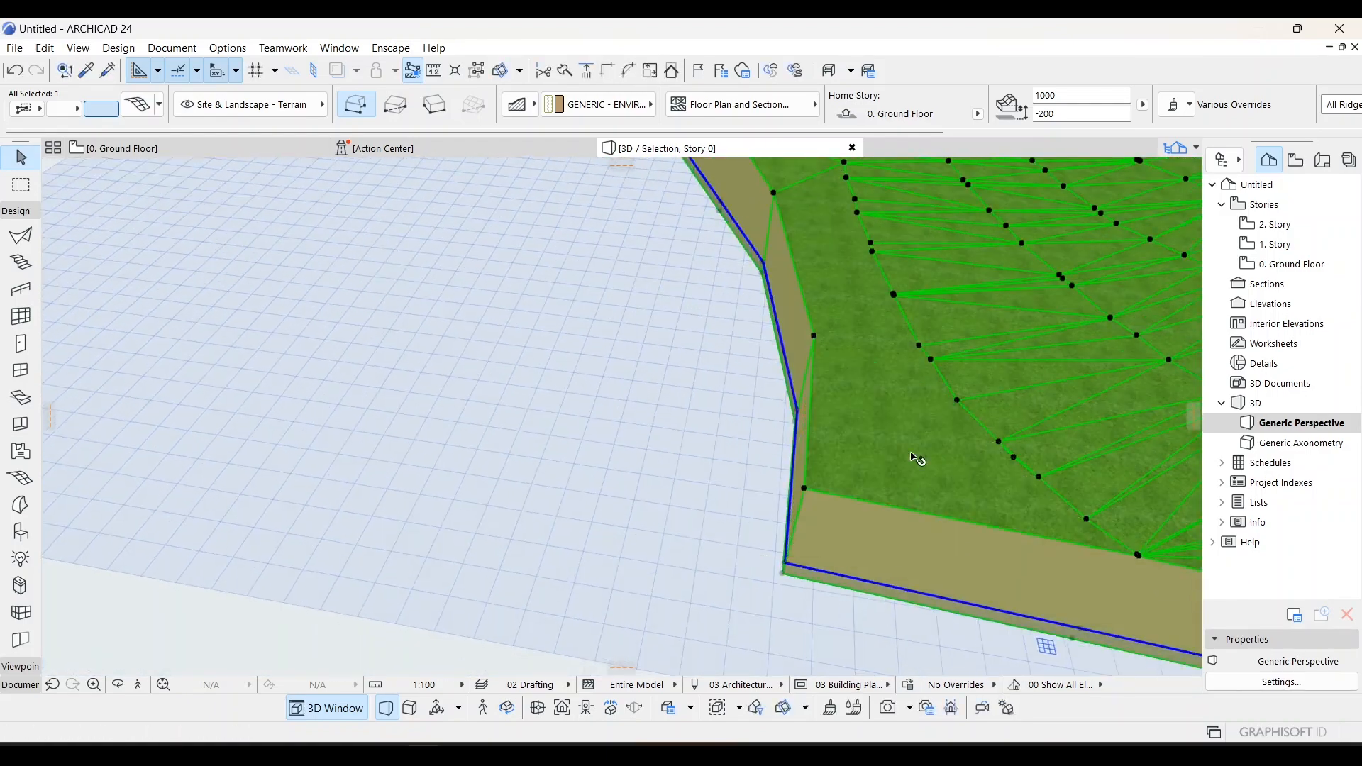
- Elevate the remaining low boundary nodes of the mesh to match the heights of their neighbouring points
{"action": "middle_click_drag", "start_coordinate": [639, 580], "coordinate": [702, 507], "text": "shift"}
{"action": "left_click", "coordinate": [705, 512]}
{"action": "left_click", "coordinate": [225, 171]}
{"action": "left_click", "coordinate": [732, 479]}
{"action": "left_click", "coordinate": [532, 465]}
{"action": "left_click", "coordinate": [591, 420]}
{"action": "left_click", "coordinate": [388, 405]}
{"action": "left_click", "coordinate": [522, 419]}
{"action": "middle_click_drag", "start_coordinate": [523, 419], "coordinate": [716, 313], "text": "shift"}
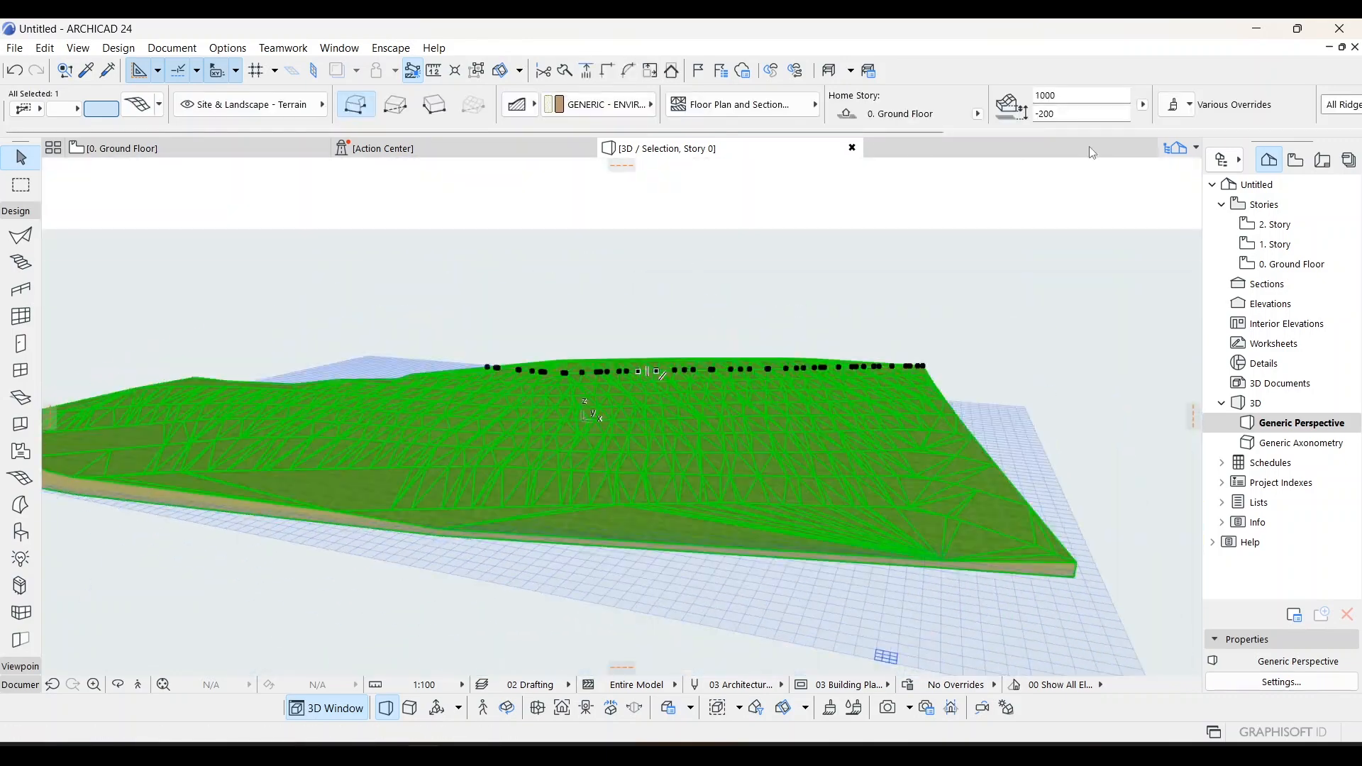
- Try the User Defined Sharp and All Ridges Smooth options on the selected mesh
{"action": "left_click", "coordinate": [1176, 114]}
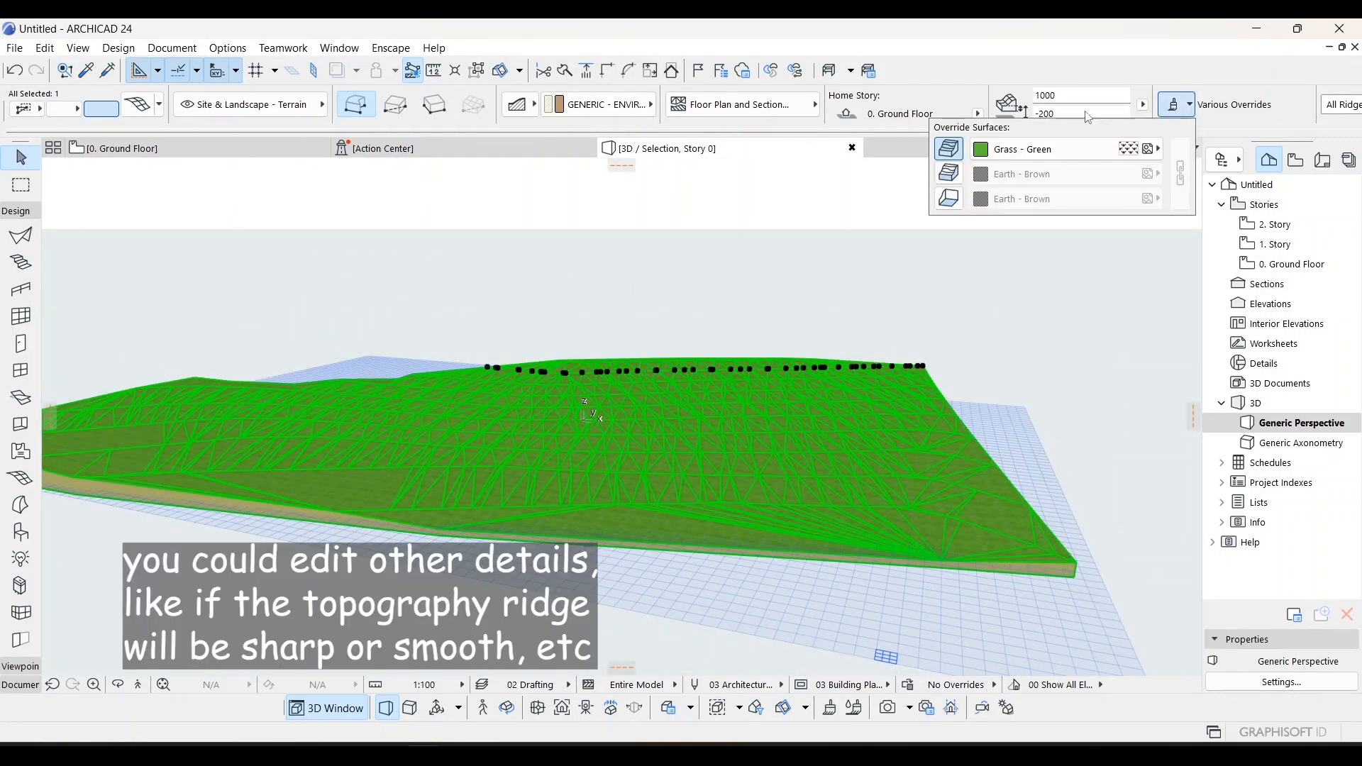
{"action": "left_click", "coordinate": [1211, 133]}
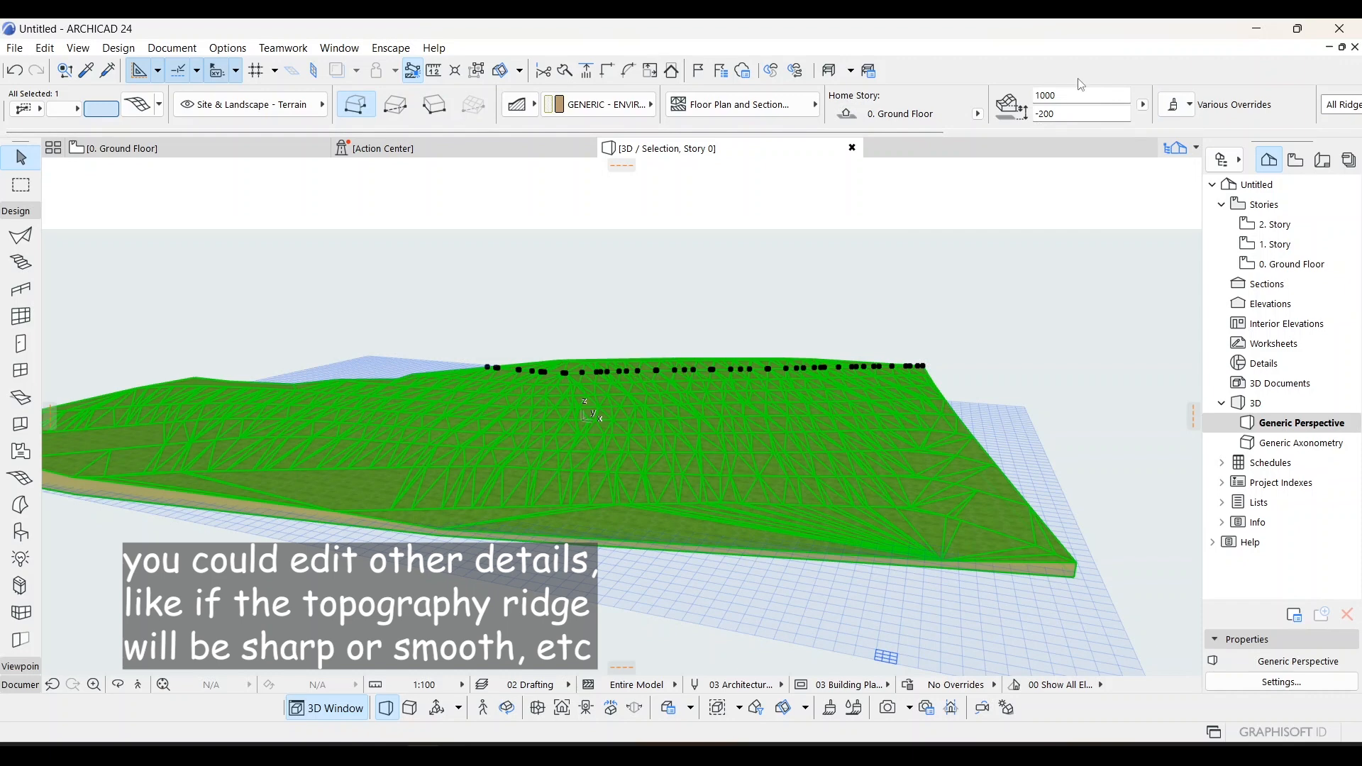
{"action": "scroll", "coordinate": [1028, 108], "scroll_direction": "right", "scroll_amount": 5}
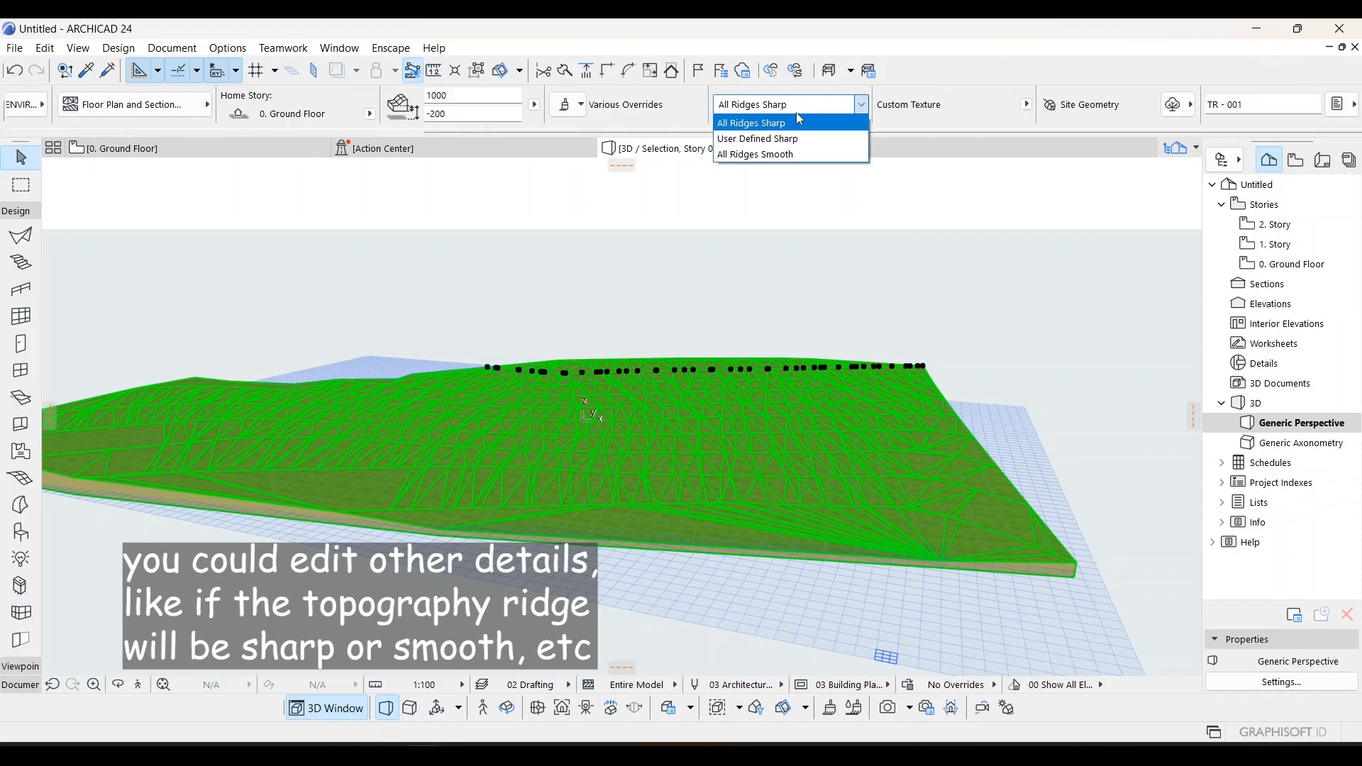
{"action": "left_click", "coordinate": [794, 140]}
{"action": "left_click", "coordinate": [848, 105]}
{"action": "left_click", "coordinate": [827, 155]}
{"action": "left_click", "coordinate": [816, 122]}
- Compare the ridge options from a side view of the slope and set the mesh to User Defined Sharp
{"action": "middle_click_drag", "start_coordinate": [746, 277], "coordinate": [653, 132], "text": "shift"}
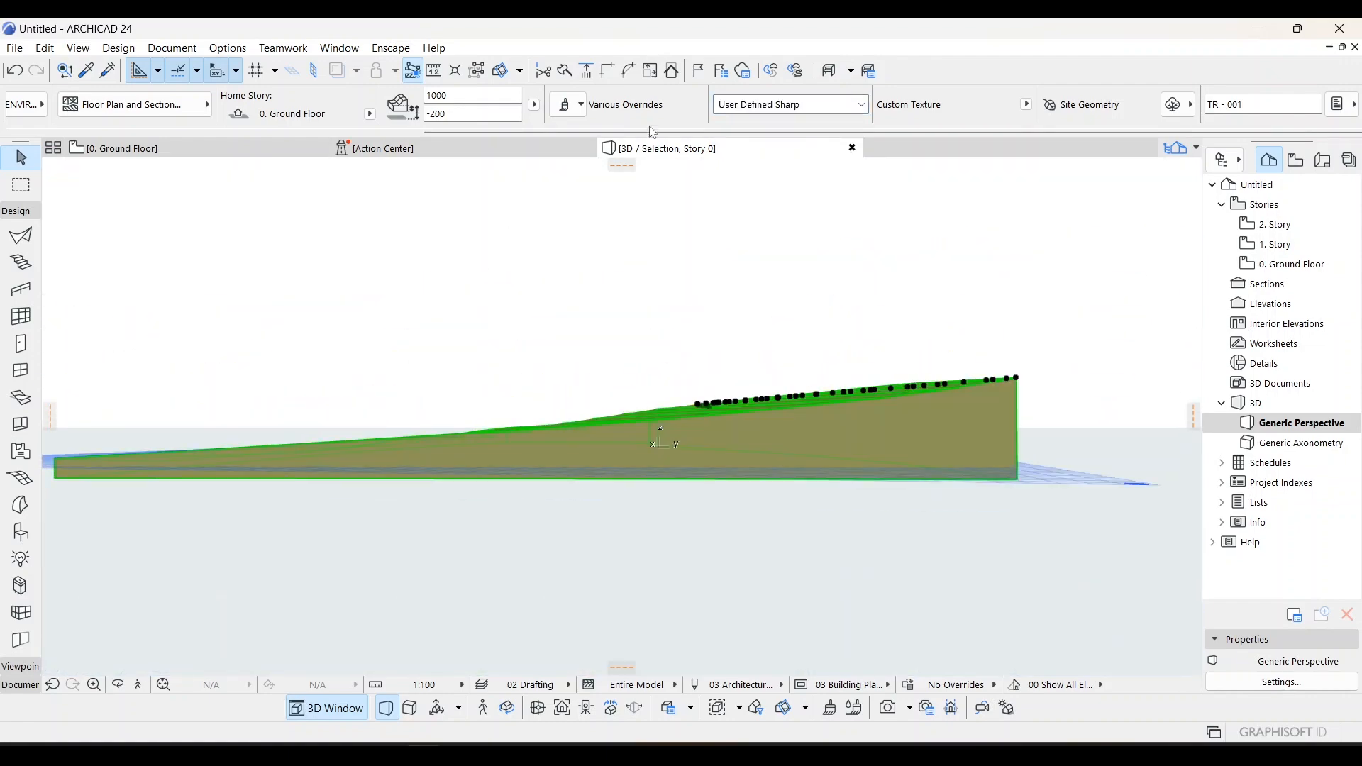
{"action": "left_click", "coordinate": [772, 123]}
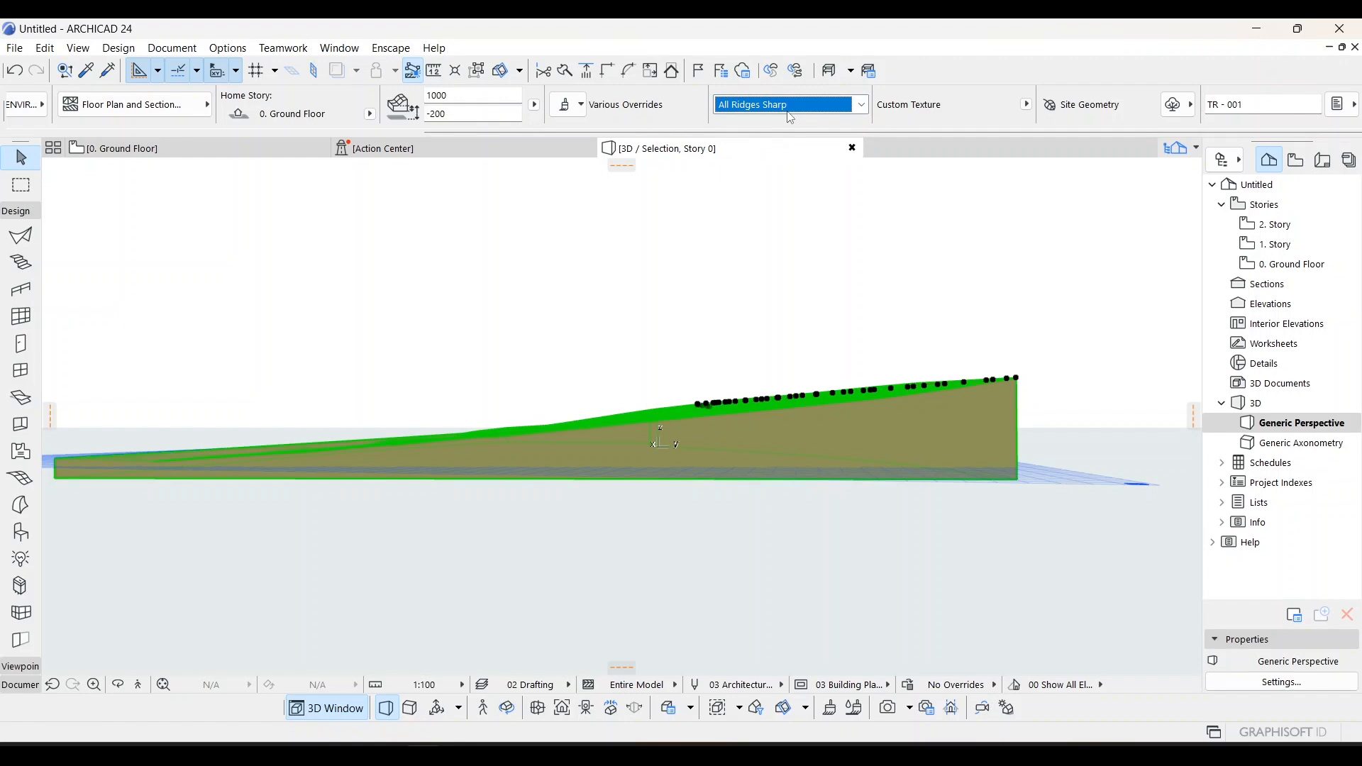
{"action": "left_click", "coordinate": [790, 110]}
{"action": "left_click", "coordinate": [781, 139]}
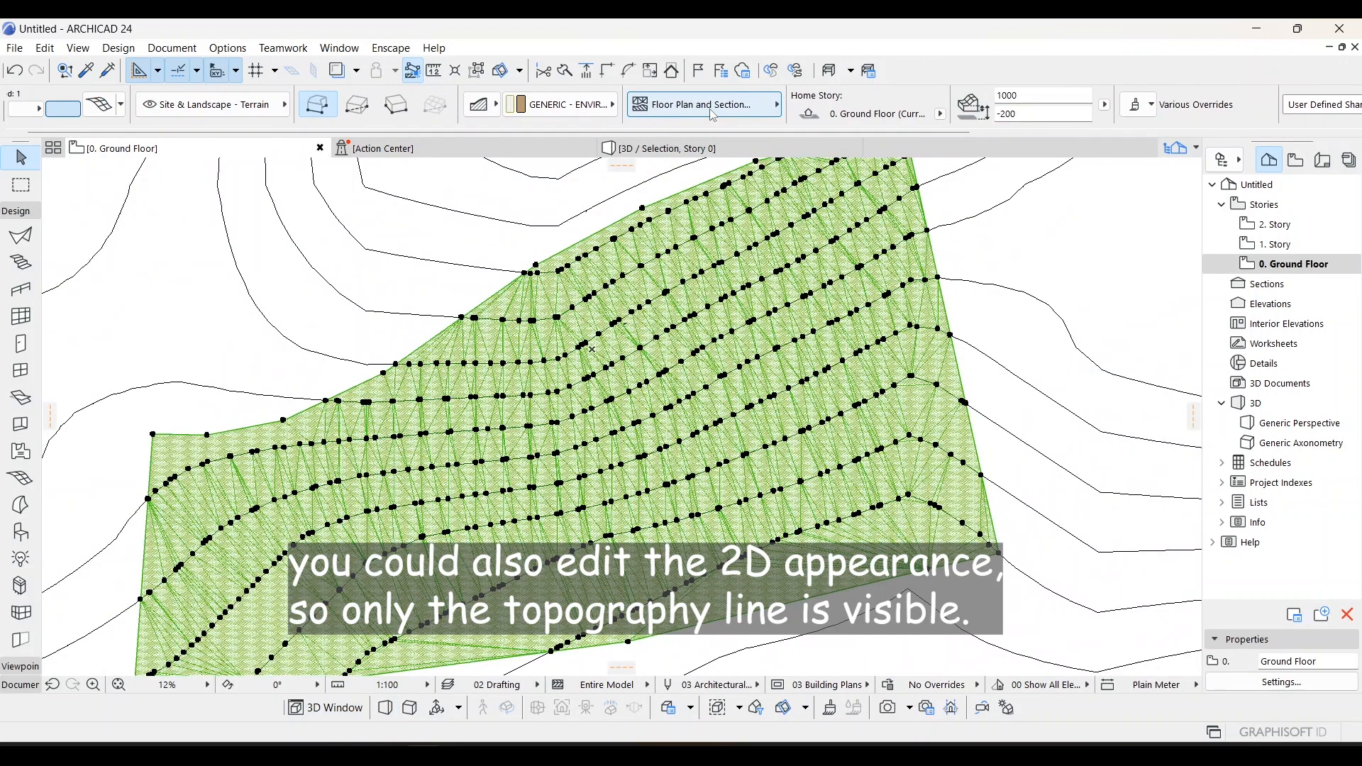
- Change the mesh's Ridge Selection on the floor plan to hide the triangulation and leave only the contour lines, and deselect it
{"action": "left_click", "coordinate": [717, 108]}
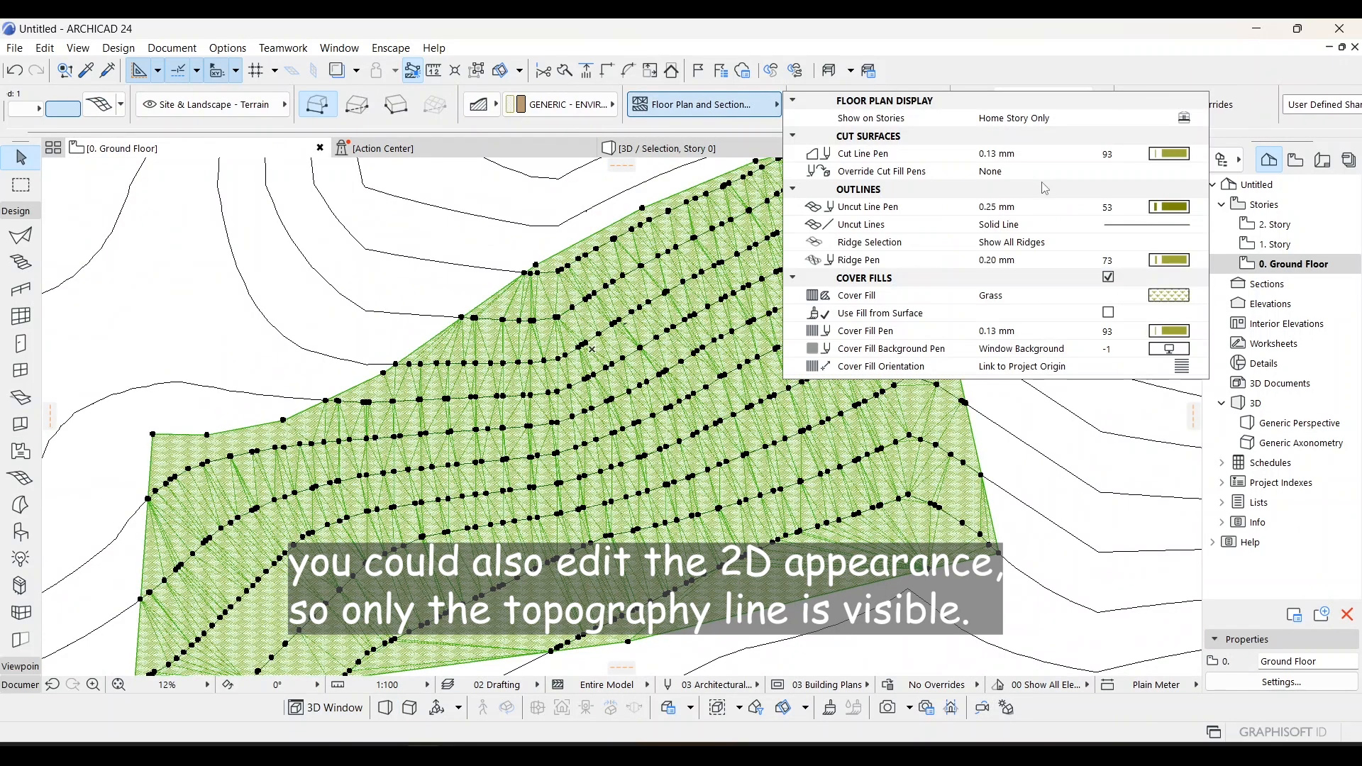
{"action": "left_click", "coordinate": [1199, 241]}
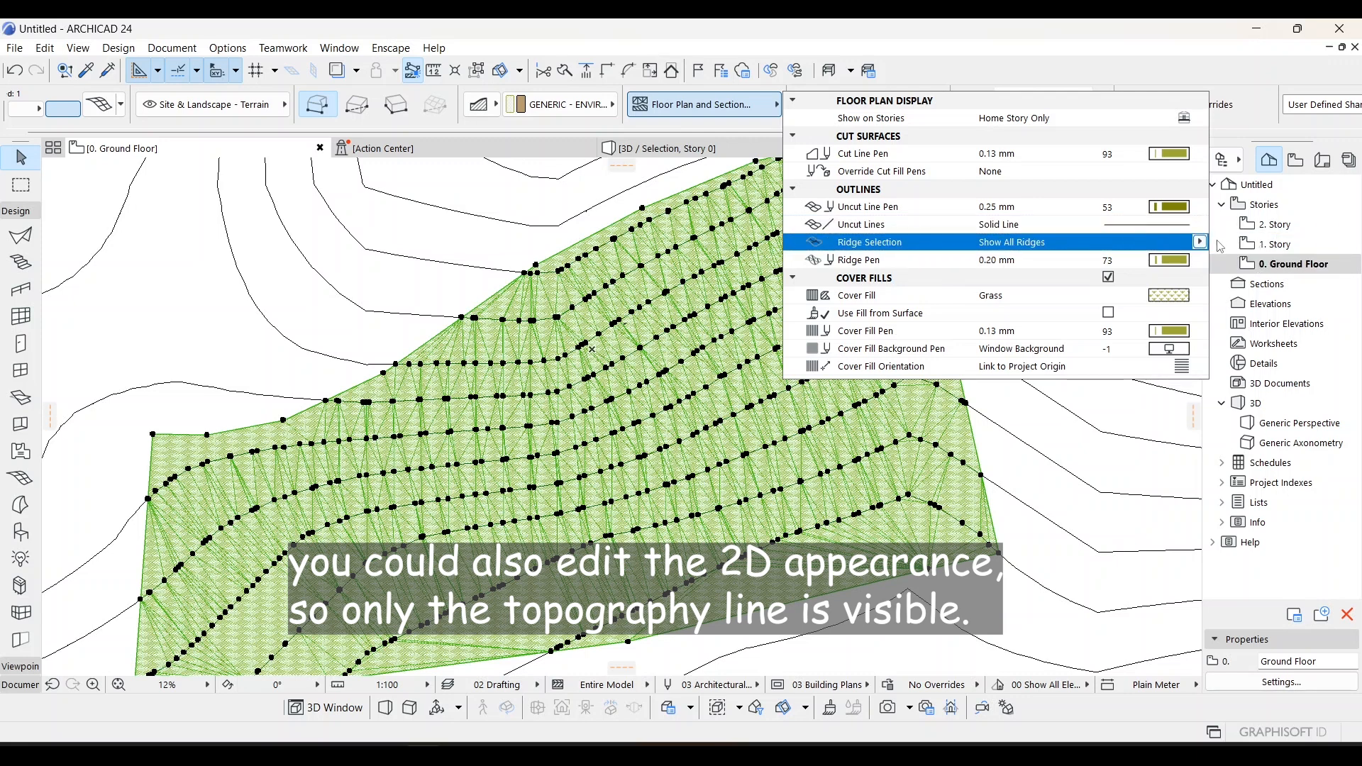
{"action": "left_click", "coordinate": [1240, 243]}
{"action": "left_click", "coordinate": [1100, 385]}
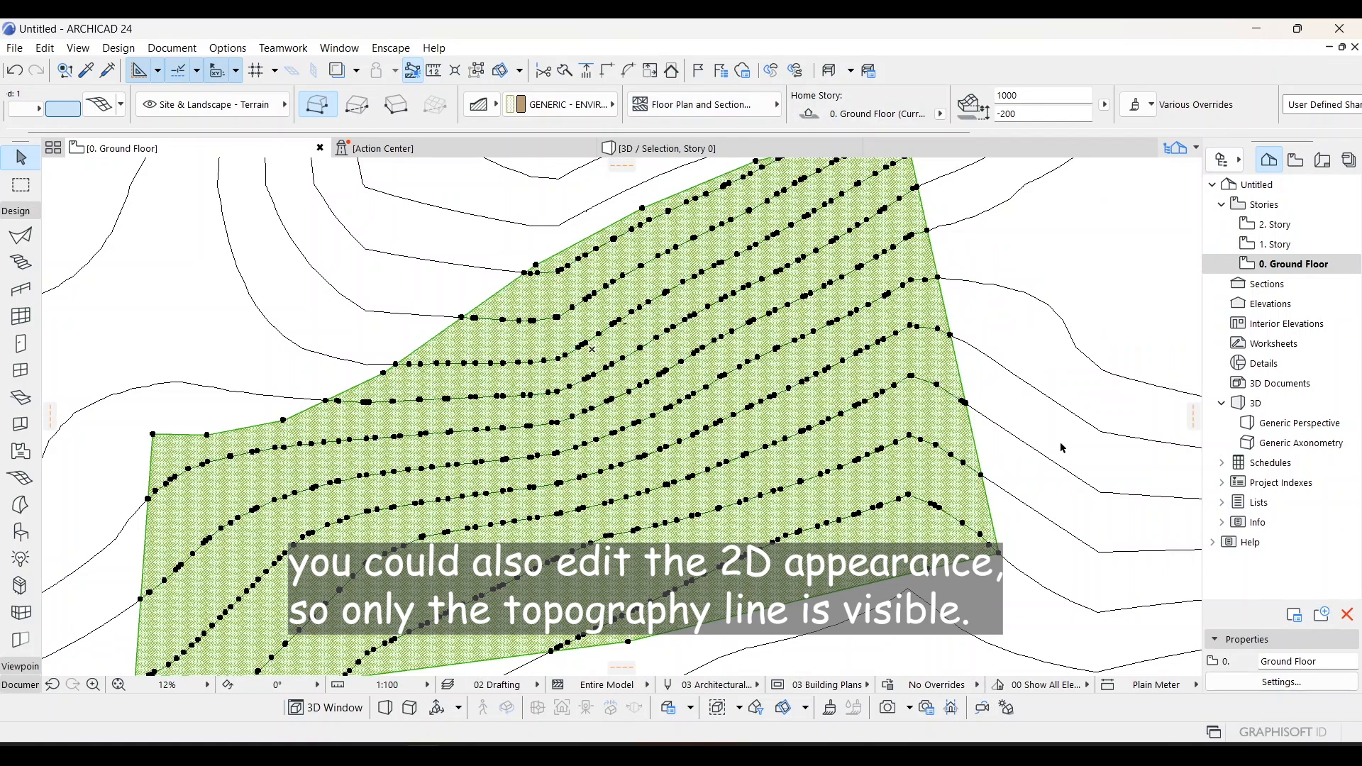
{"action": "left_click", "coordinate": [1063, 448]}
{"action": "middle_click_drag", "start_coordinate": [968, 418], "coordinate": [987, 415]}
{"action": "scroll", "coordinate": [992, 391], "scroll_direction": "down", "scroll_amount": 1}
{"action": "middle_click_drag", "start_coordinate": [875, 423], "coordinate": [808, 455]}
{"action": "scroll", "coordinate": [854, 455], "scroll_direction": "up", "scroll_amount": 1}
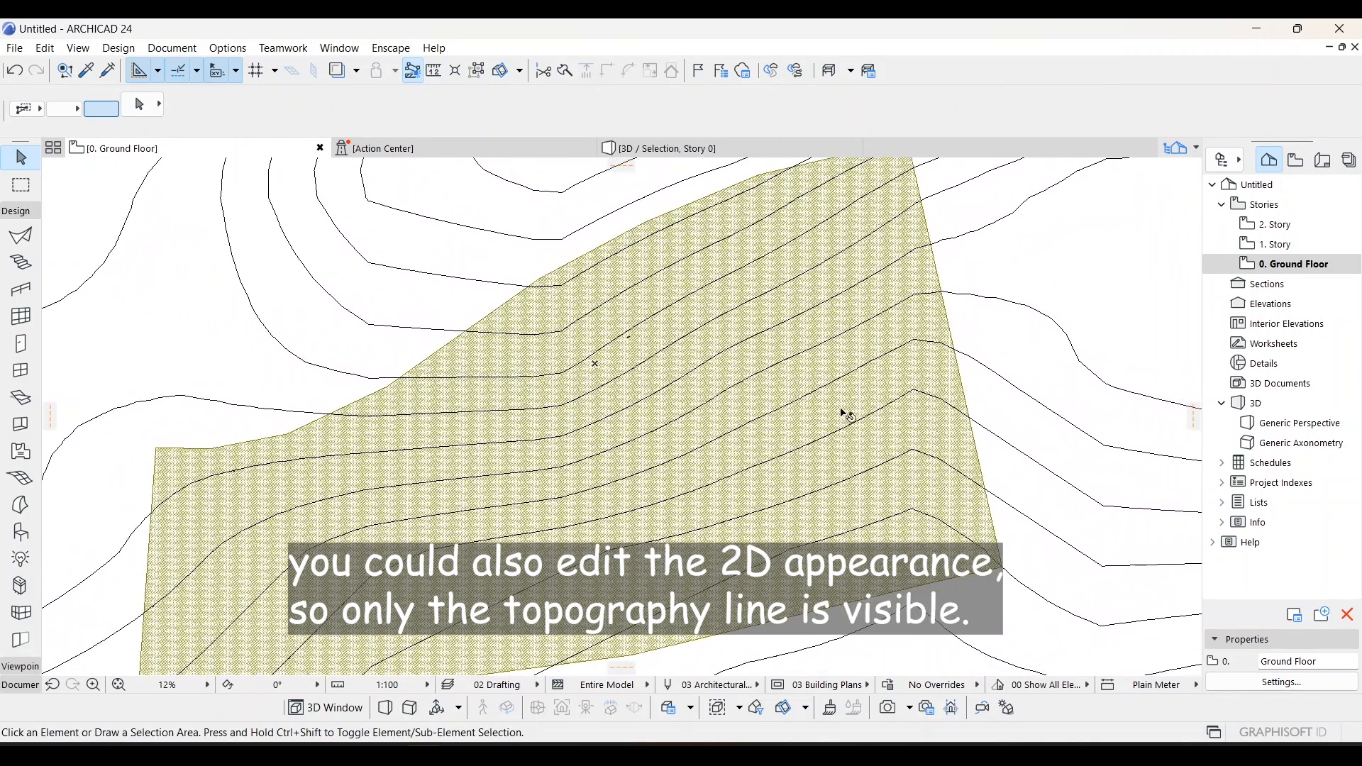
- Return to the 3D view of the whole terrain and apply the White Model with Shadows 3D style
{"action": "left_click", "coordinate": [624, 148]}
{"action": "scroll", "coordinate": [620, 304], "scroll_direction": "down", "scroll_amount": 2}
{"action": "middle_click_drag", "start_coordinate": [608, 332], "coordinate": [600, 450], "text": "shift"}
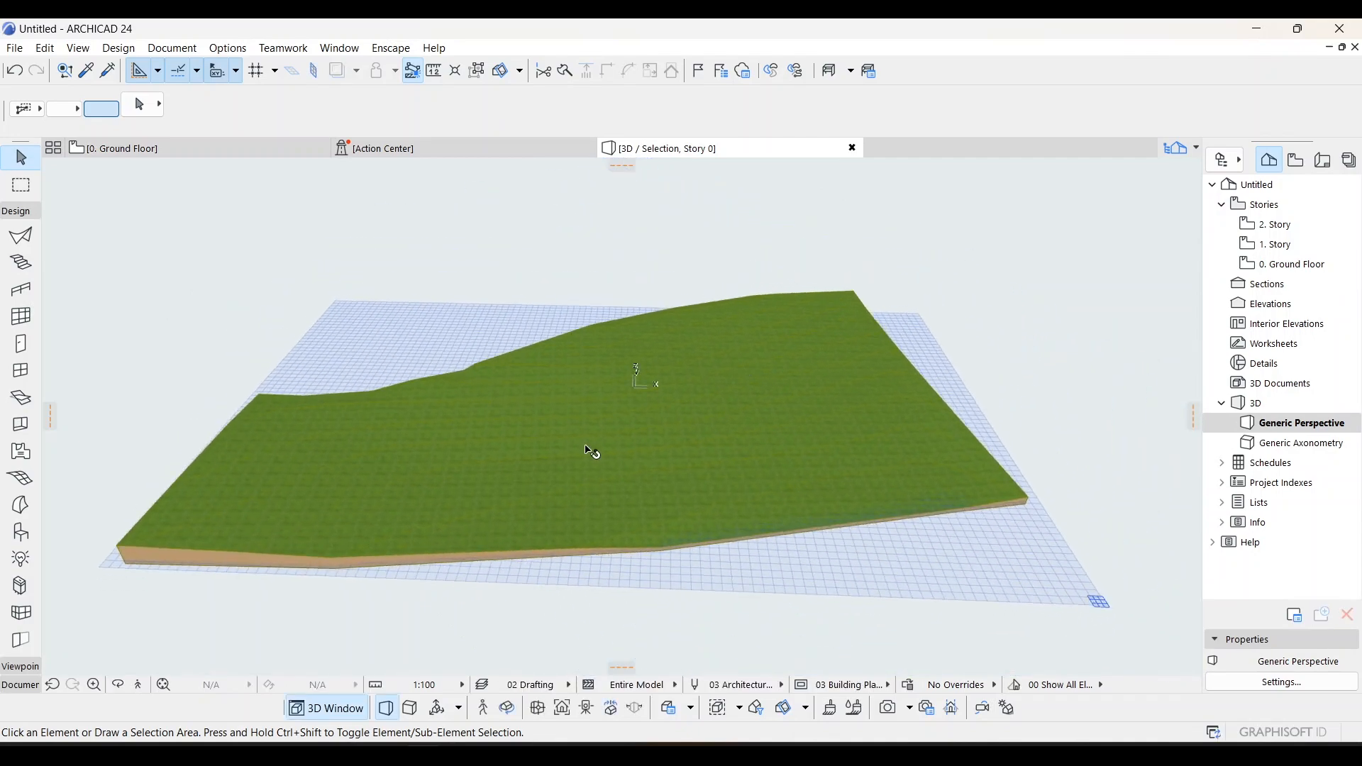
{"action": "right_click", "coordinate": [562, 299]}
{"action": "mouse_move", "coordinate": [660, 314]}
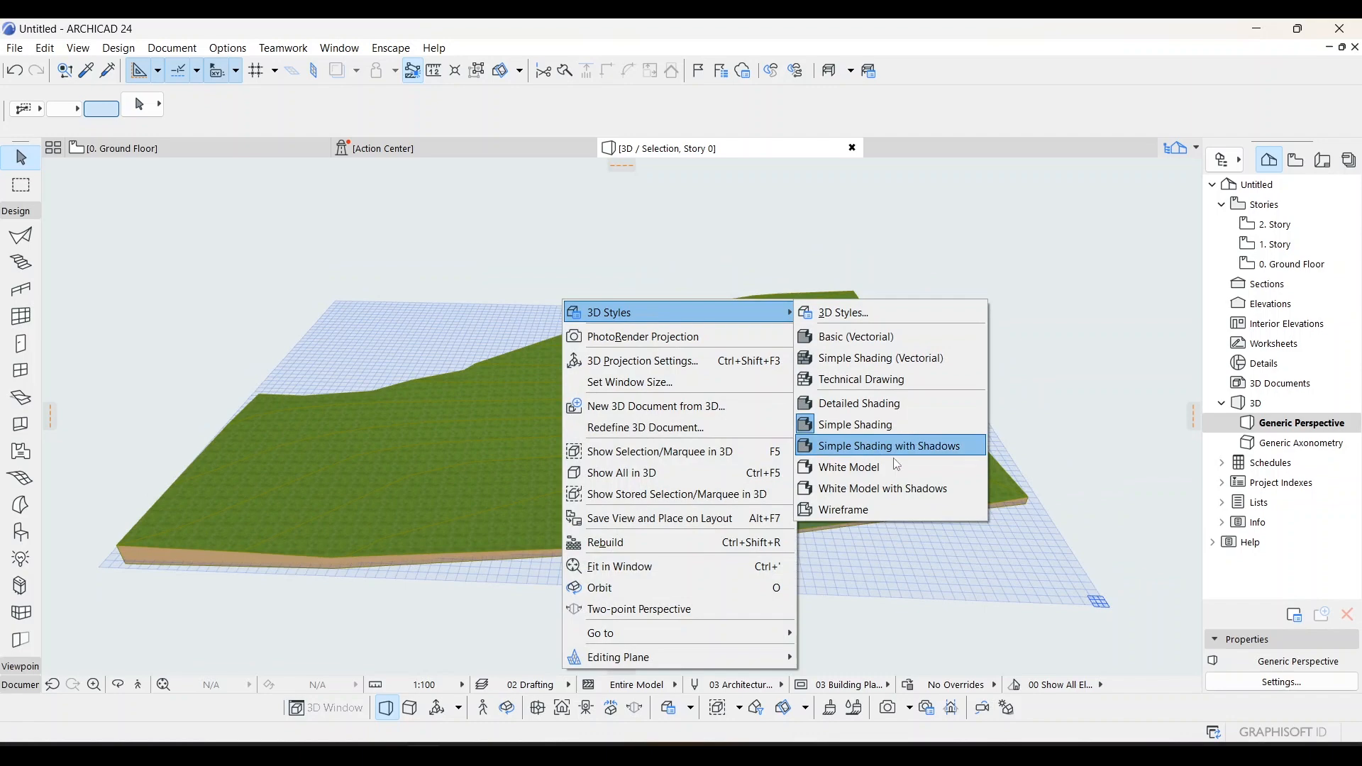
{"action": "left_click", "coordinate": [876, 484]}
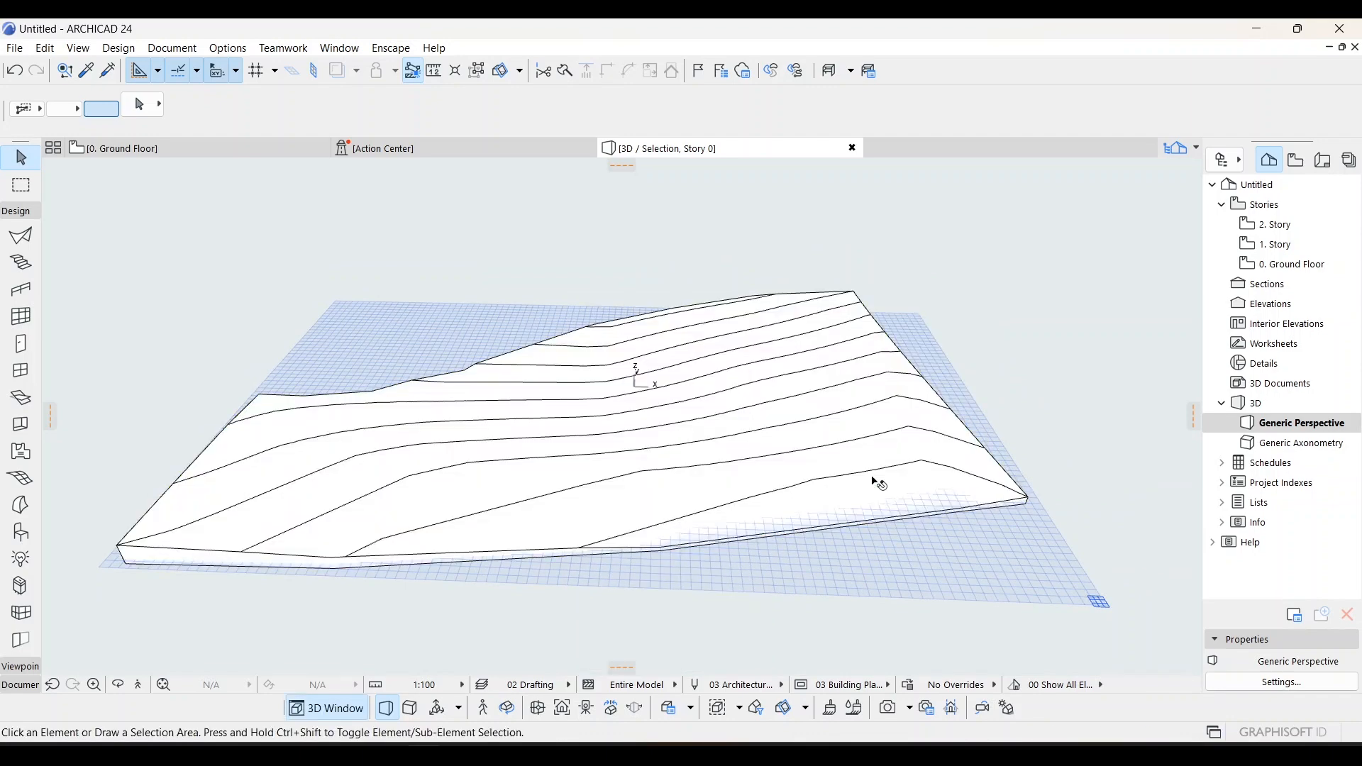